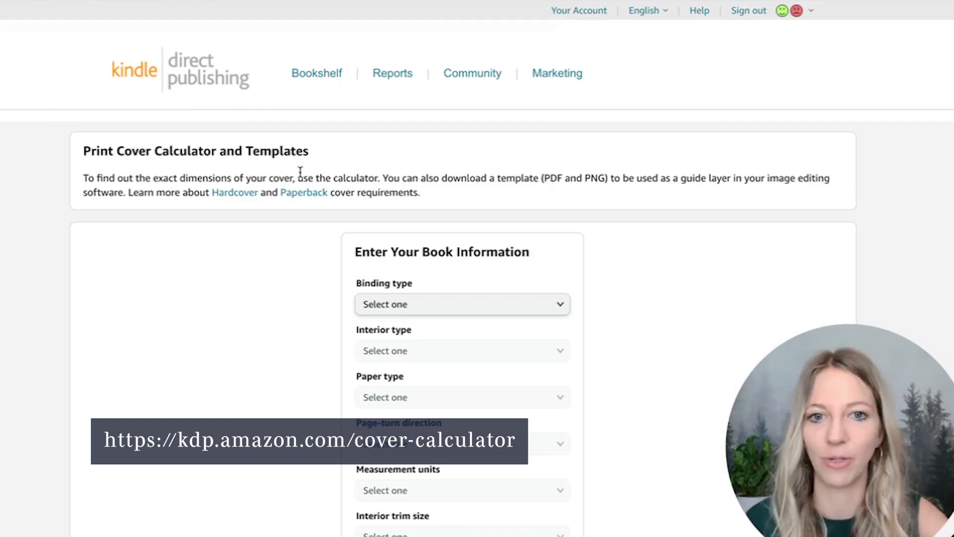
Step: Choose Paperback binding, Black & white interior and White paper in the KDP cover calculator
{"action": "scroll", "coordinate": [441, 347], "scroll_direction": "down", "scroll_amount": 2}
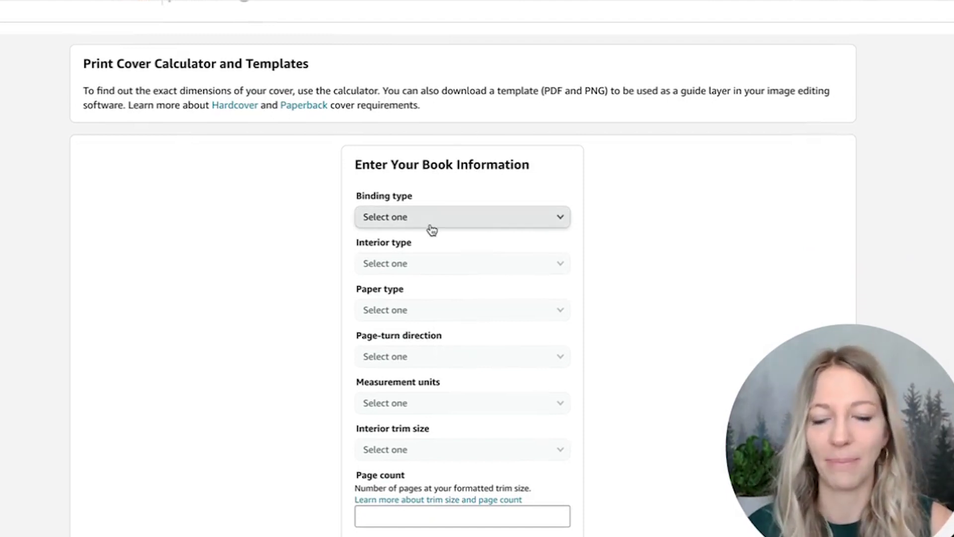
{"action": "scroll", "coordinate": [450, 273], "scroll_direction": "down", "scroll_amount": 1}
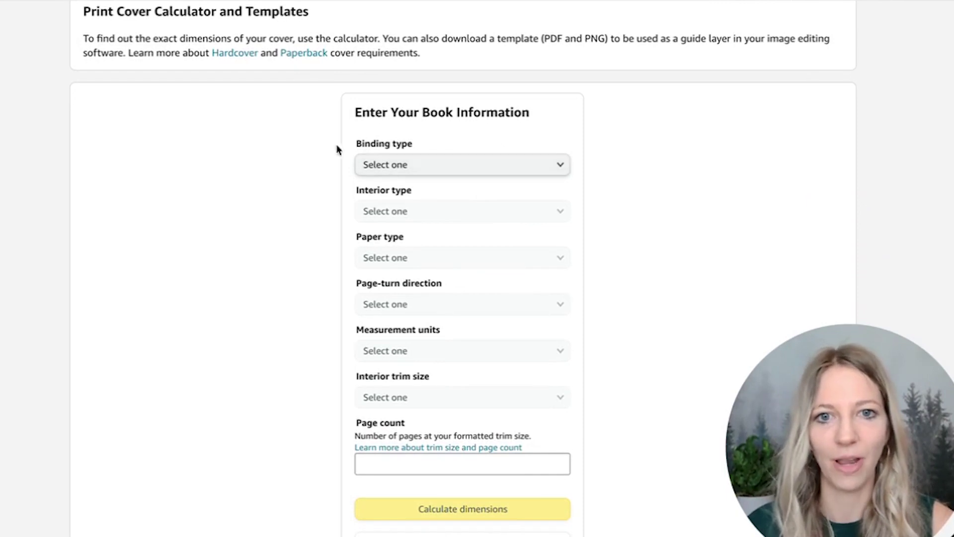
{"action": "left_click", "coordinate": [457, 167]}
{"action": "left_click", "coordinate": [448, 185]}
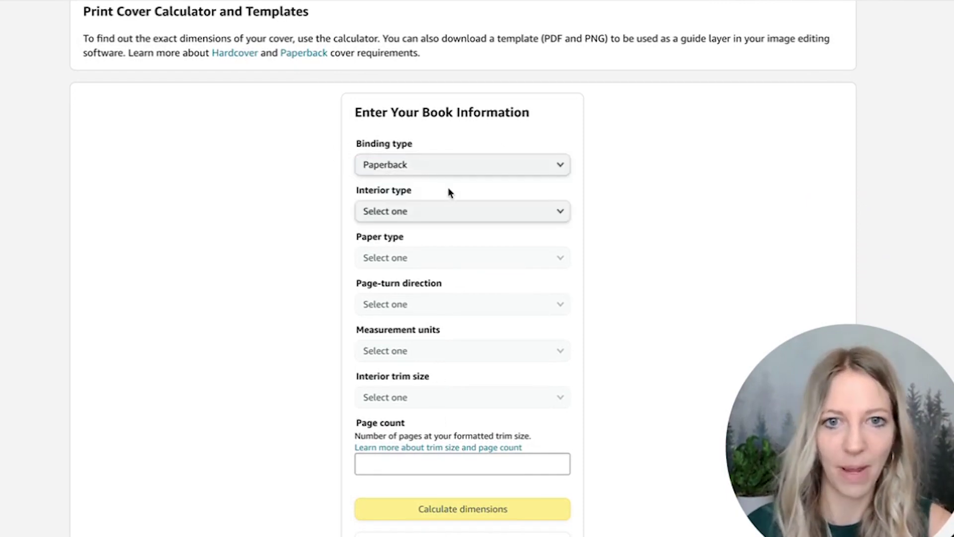
{"action": "left_click", "coordinate": [453, 215]}
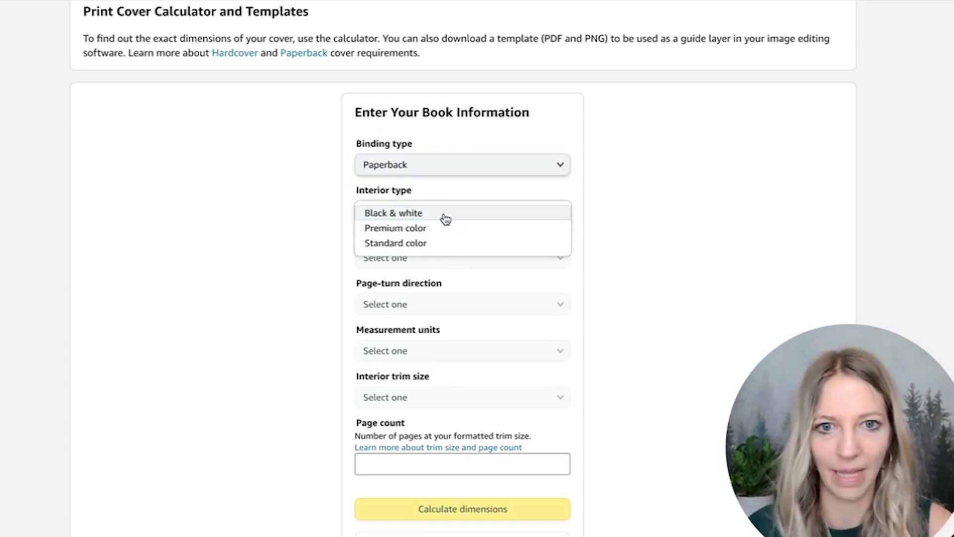
{"action": "left_click", "coordinate": [445, 213]}
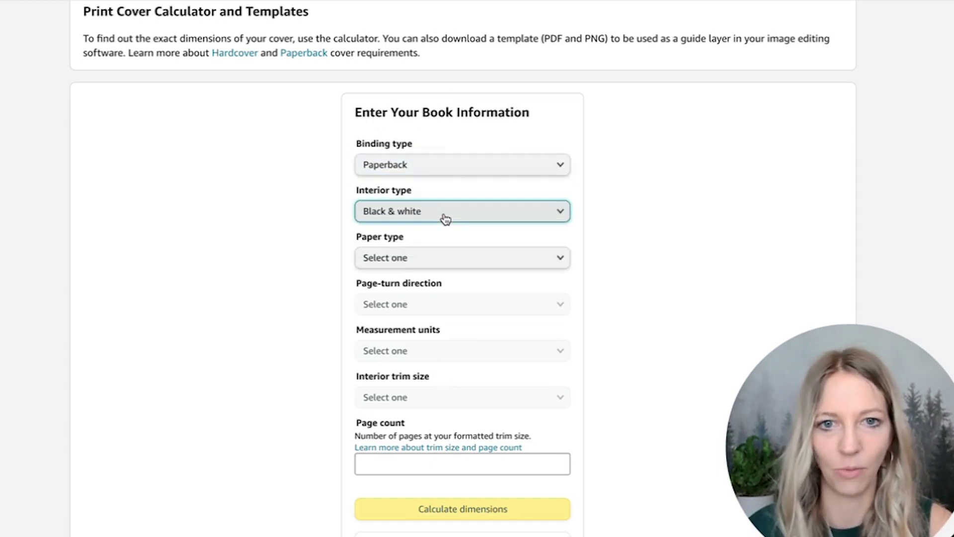
{"action": "left_click", "coordinate": [422, 266]}
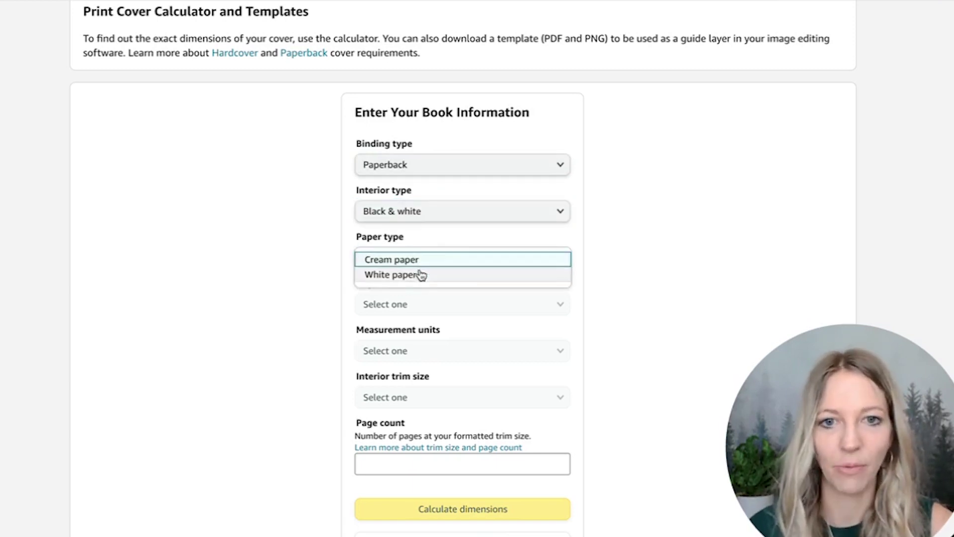
{"action": "left_click", "coordinate": [424, 277]}
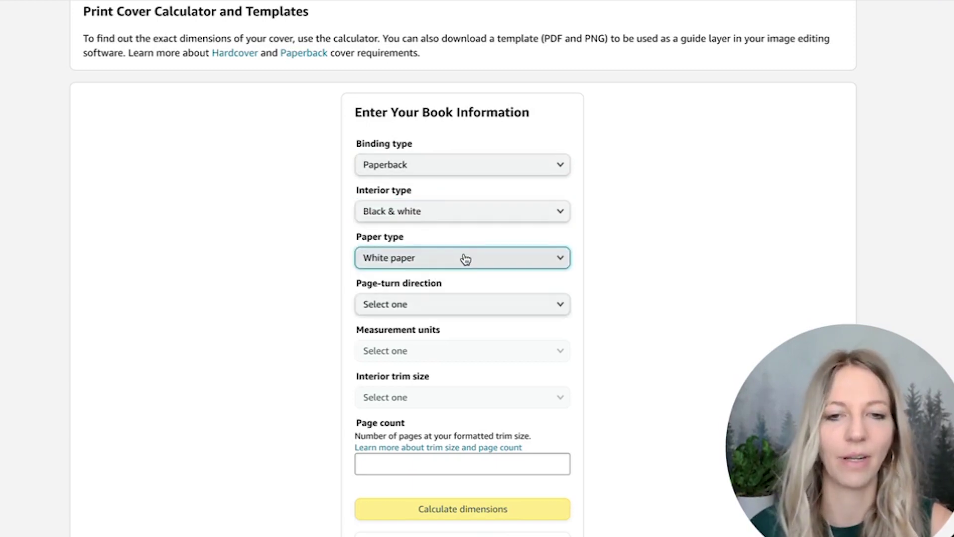
{"action": "left_click", "coordinate": [453, 218]}
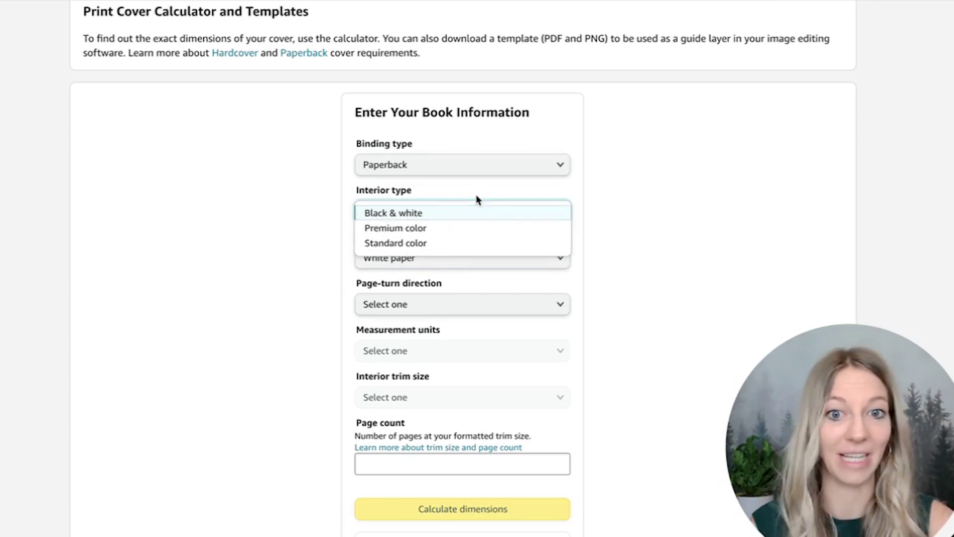
{"action": "left_click", "coordinate": [592, 213]}
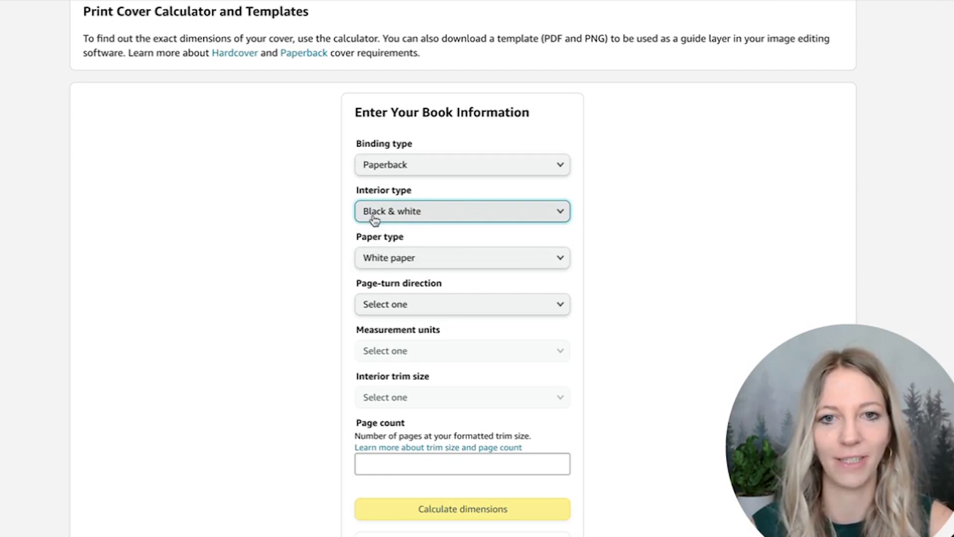
Step: Set Left to Right page turn, Inches as the unit and a 6 x 9 in trim size
{"action": "left_click", "coordinate": [450, 305]}
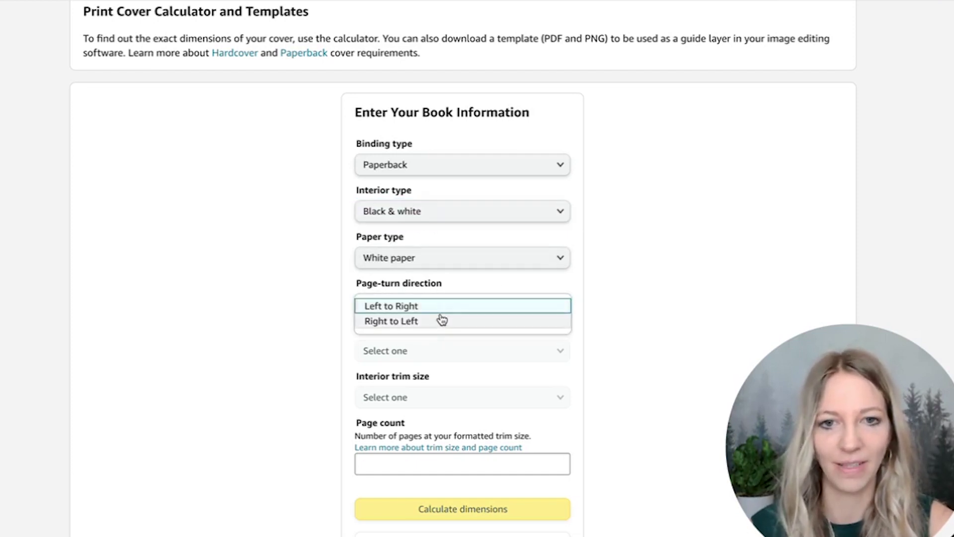
{"action": "left_click", "coordinate": [442, 307]}
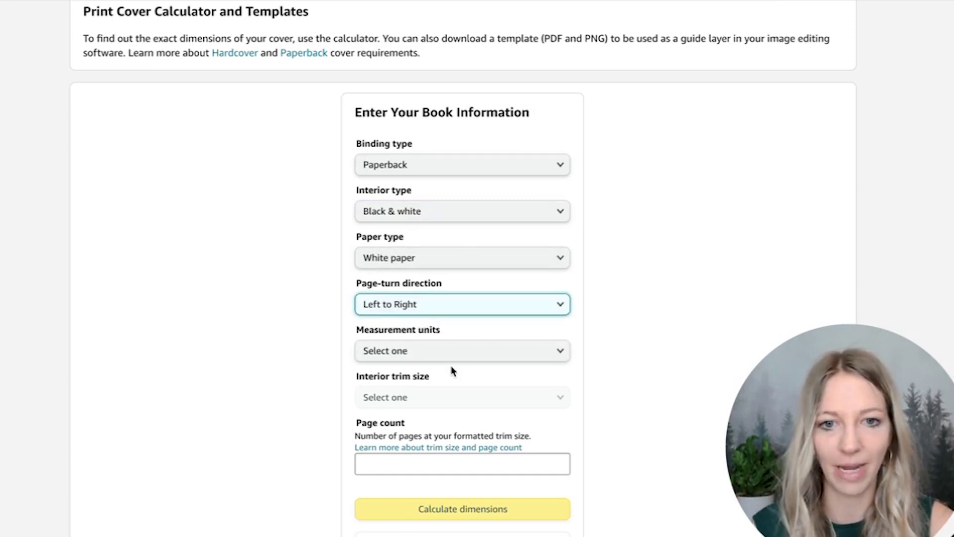
{"action": "scroll", "coordinate": [451, 365], "scroll_direction": "down", "scroll_amount": 2}
{"action": "left_click", "coordinate": [450, 280]}
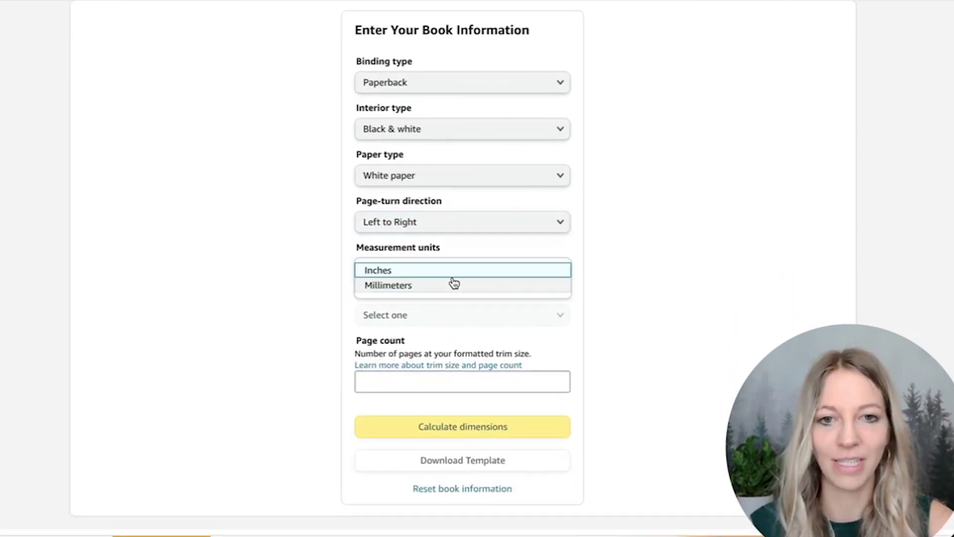
{"action": "left_click", "coordinate": [453, 273]}
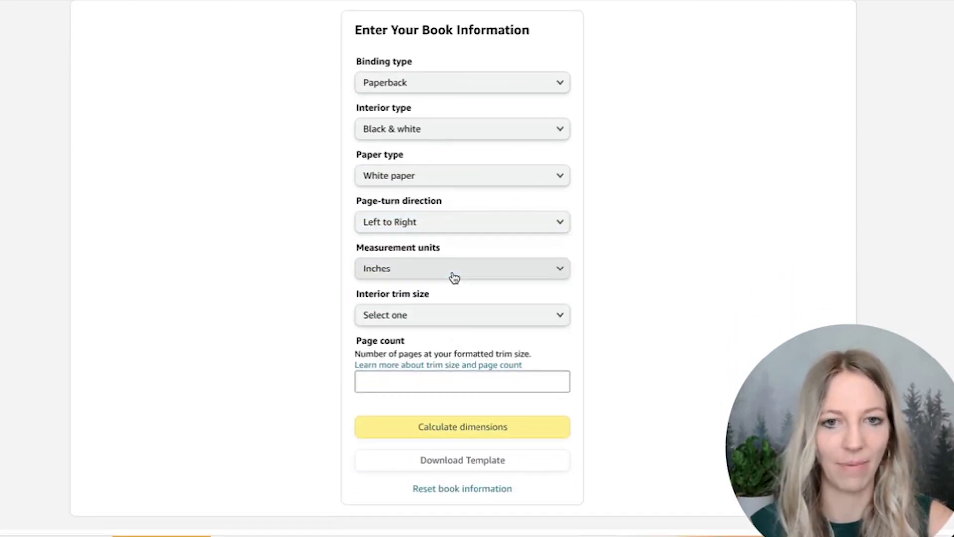
{"action": "left_click", "coordinate": [443, 316]}
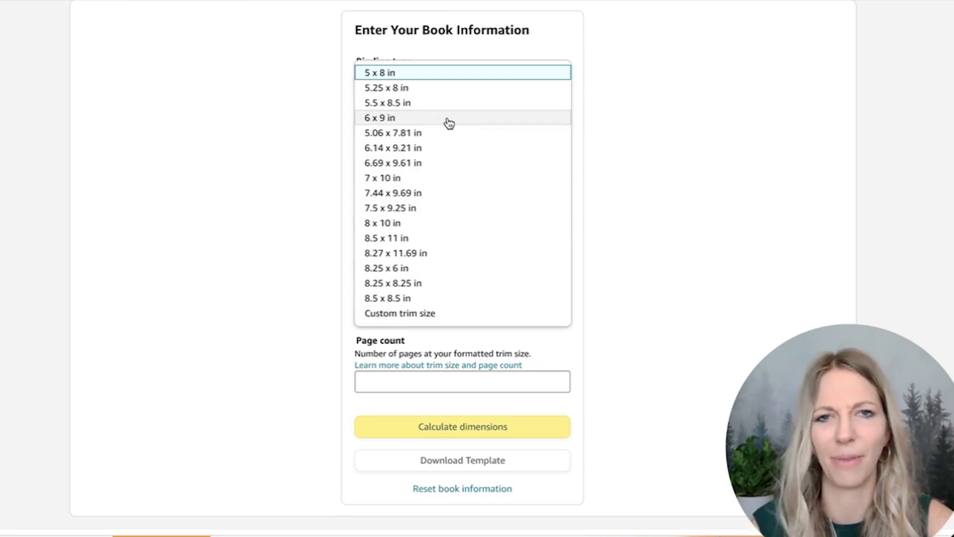
{"action": "left_click", "coordinate": [450, 124]}
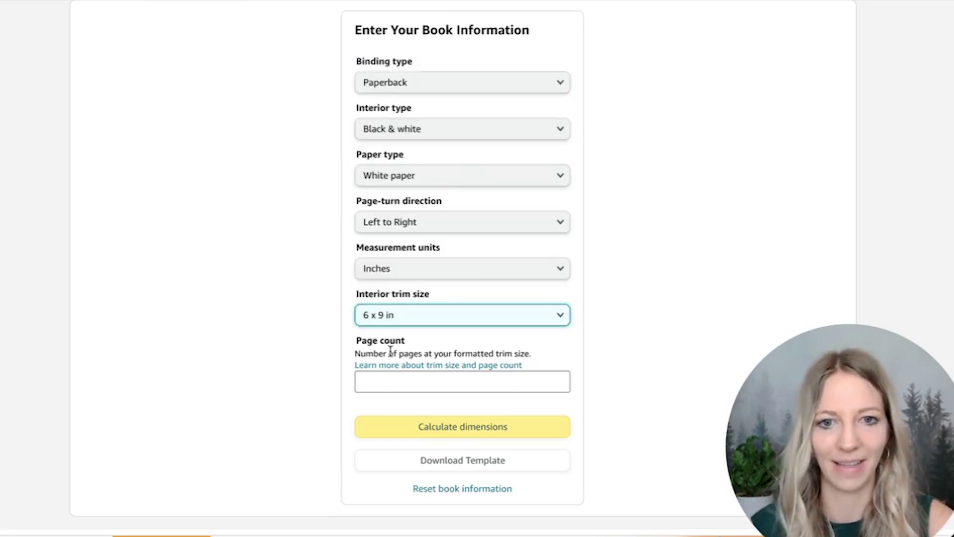
Step: Enter 150 pages, calculate the 12.588 × 9.25 in cover and download the template
{"action": "left_click", "coordinate": [391, 390]}
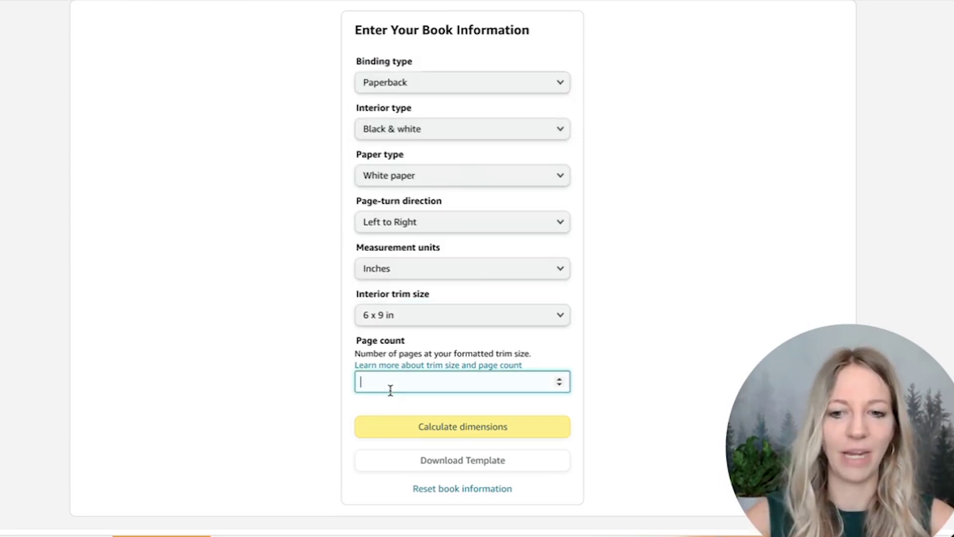
{"action": "left_click", "coordinate": [456, 433]}
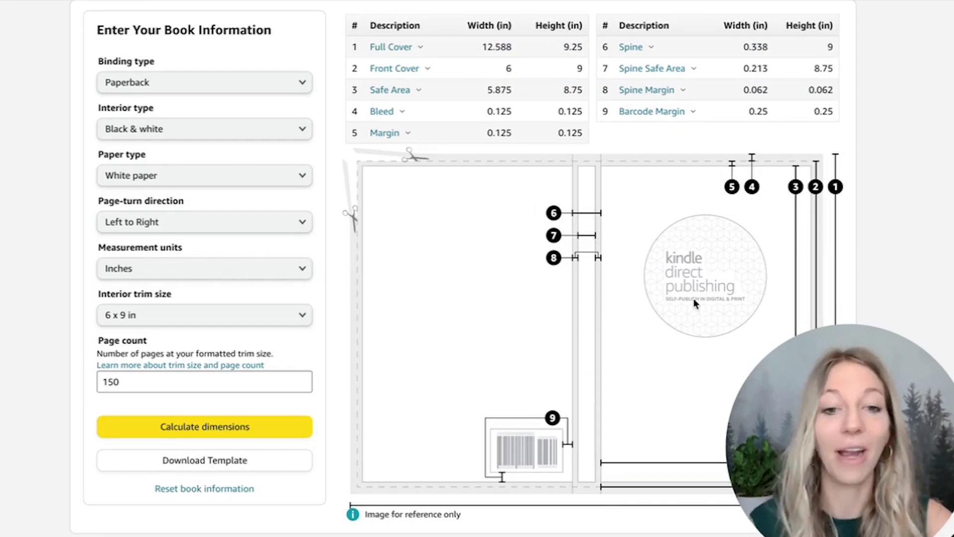
{"action": "left_click", "coordinate": [225, 461]}
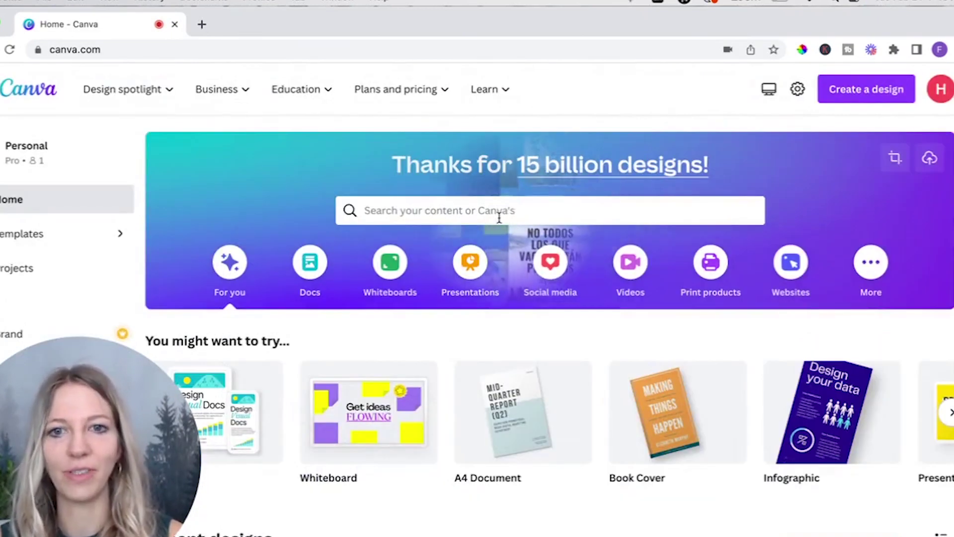
Step: Search Canva for 'book cover' and open a blank Book Cover design from the templates
{"action": "left_click", "coordinate": [498, 218]}
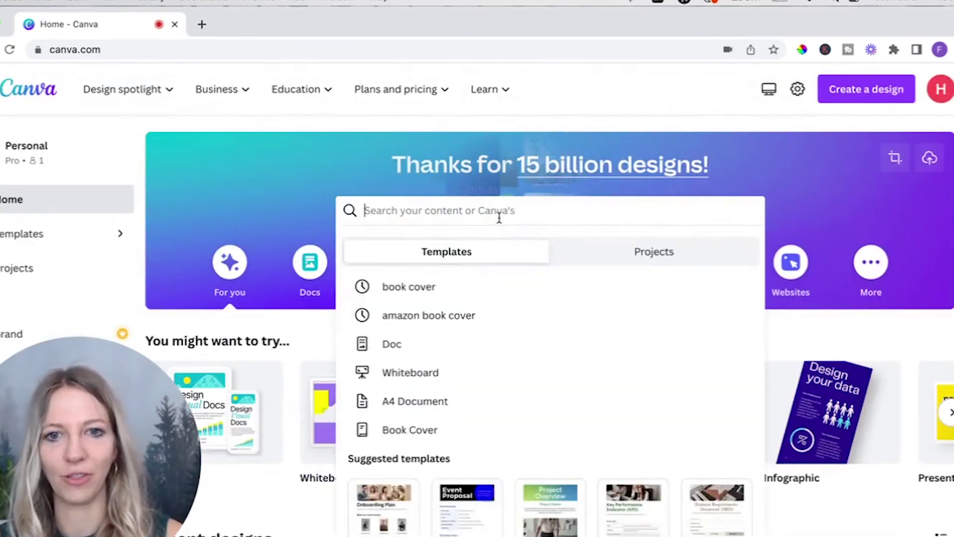
{"action": "left_click", "coordinate": [440, 290]}
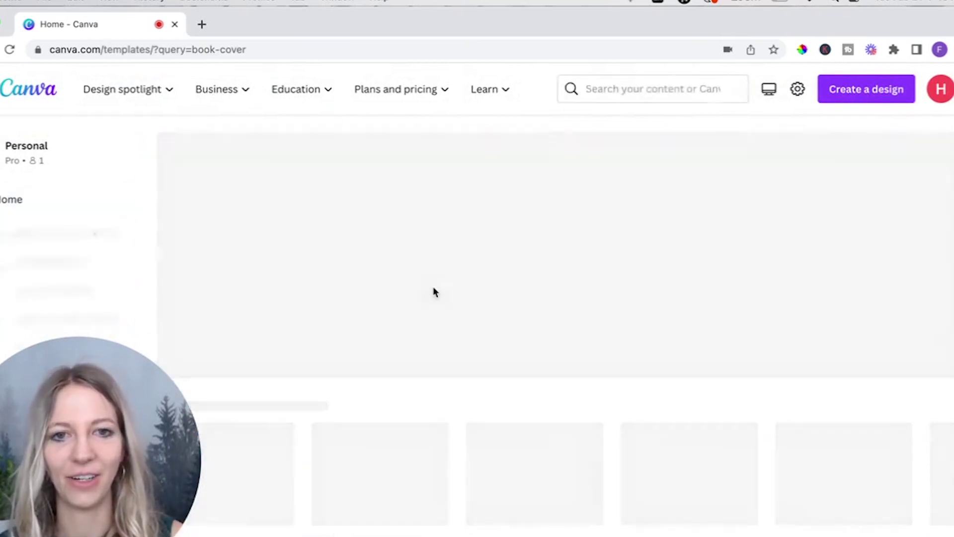
{"action": "scroll", "coordinate": [362, 296], "scroll_direction": "down", "scroll_amount": 3}
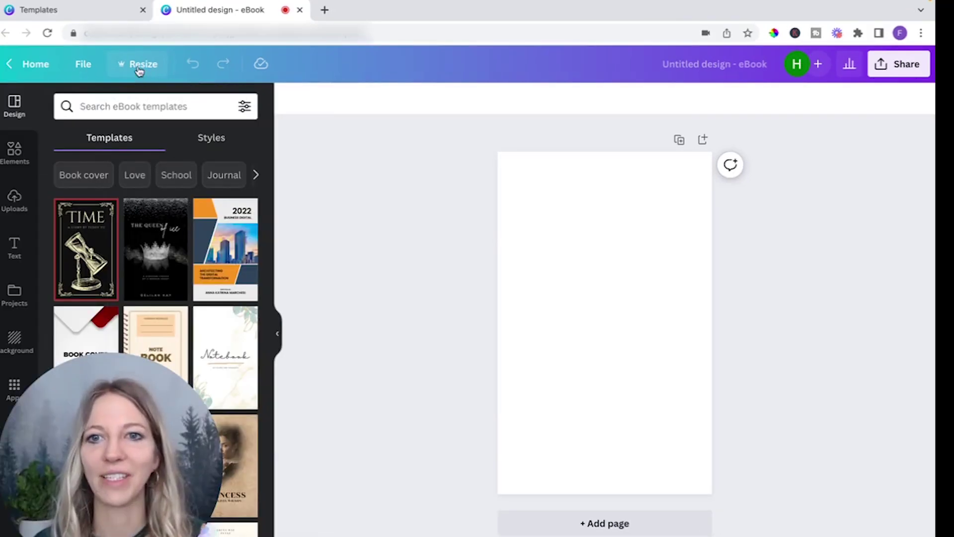
Step: Switch the Resize custom size to inches and paste 12.588 from the template as the width
{"action": "left_click", "coordinate": [139, 70]}
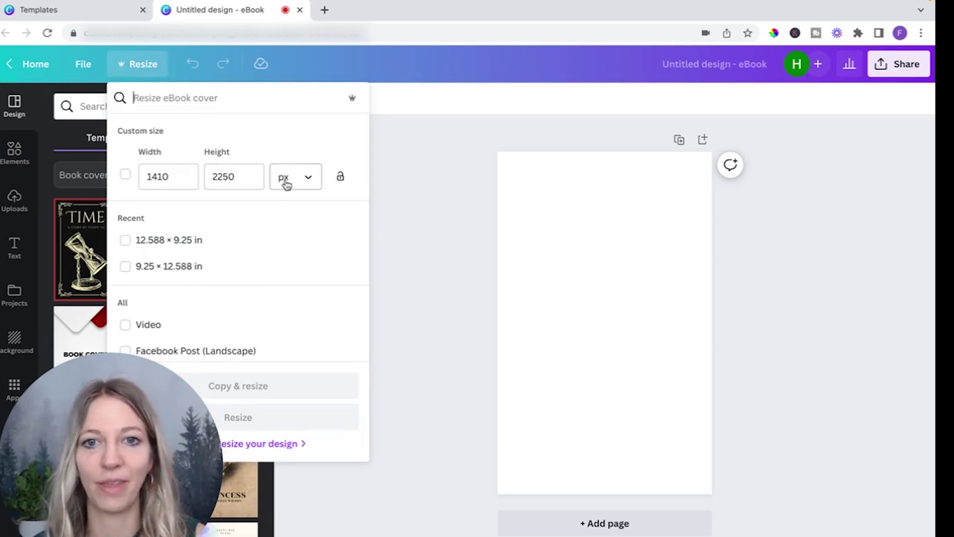
{"action": "left_click", "coordinate": [311, 186]}
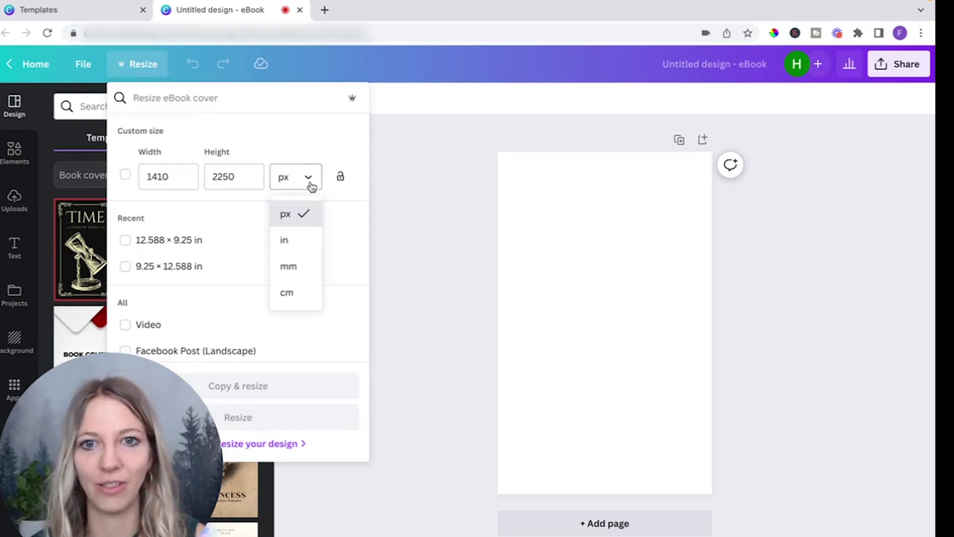
{"action": "left_click", "coordinate": [290, 250]}
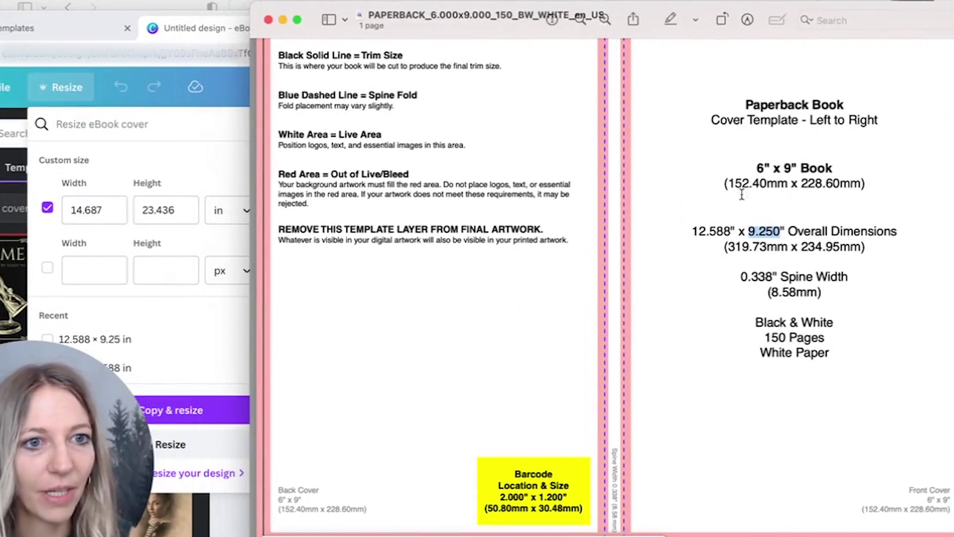
{"action": "left_click_drag", "start_coordinate": [730, 231], "coordinate": [678, 234]}
{"action": "key", "text": "super+c"}
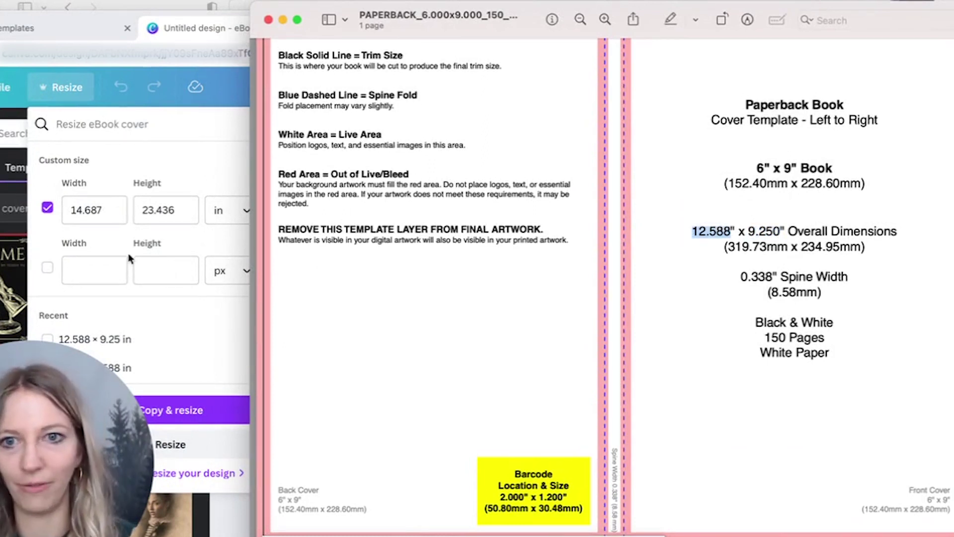
{"action": "left_click", "coordinate": [104, 210]}
{"action": "double_click", "coordinate": [104, 210]}
{"action": "key", "text": "super+v"}
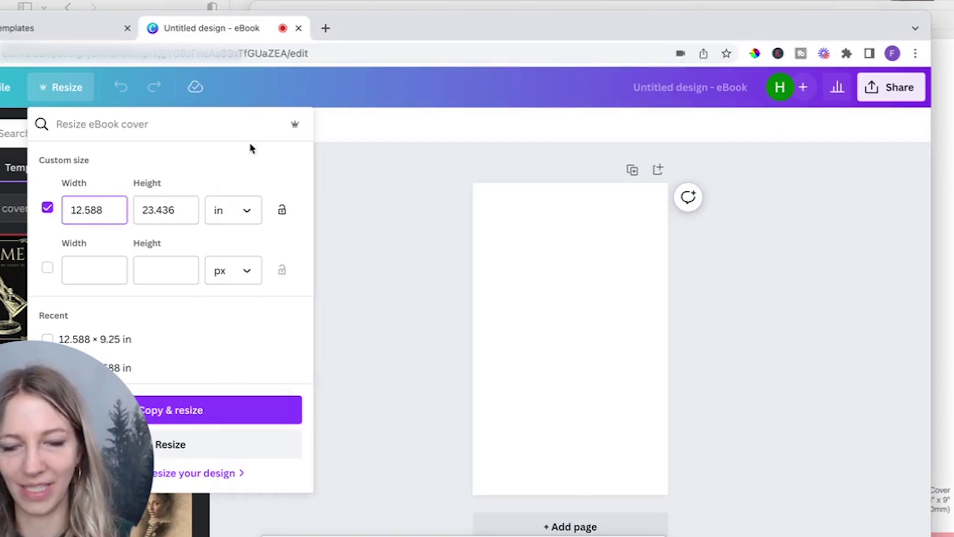
Step: Enter 9.25 in as the height and create the resized copy with Copy & resize
{"action": "left_click", "coordinate": [941, 75]}
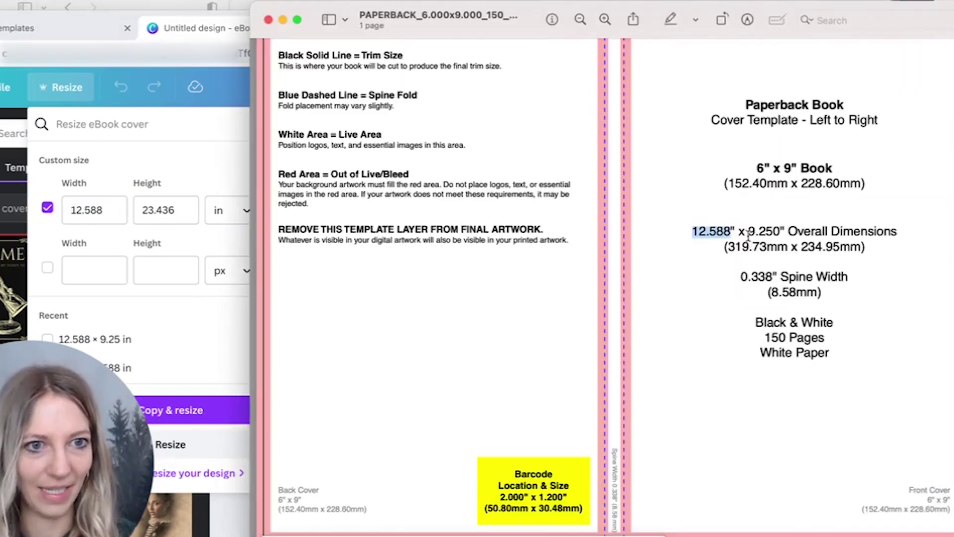
{"action": "left_click_drag", "start_coordinate": [748, 231], "coordinate": [772, 228]}
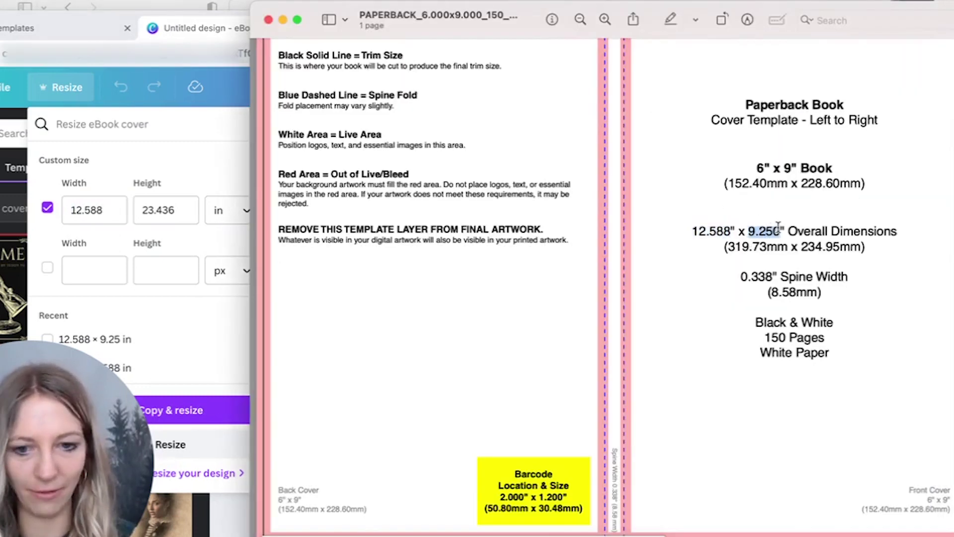
{"action": "left_click", "coordinate": [149, 210]}
{"action": "left_click", "coordinate": [149, 210]}
{"action": "double_click", "coordinate": [155, 210]}
{"action": "type", "text": "9.25"}
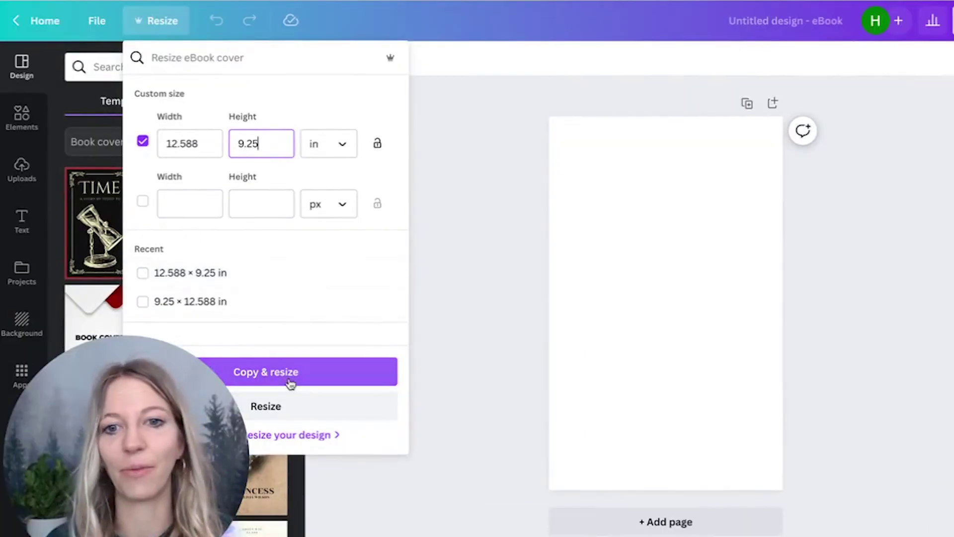
{"action": "left_click", "coordinate": [194, 411]}
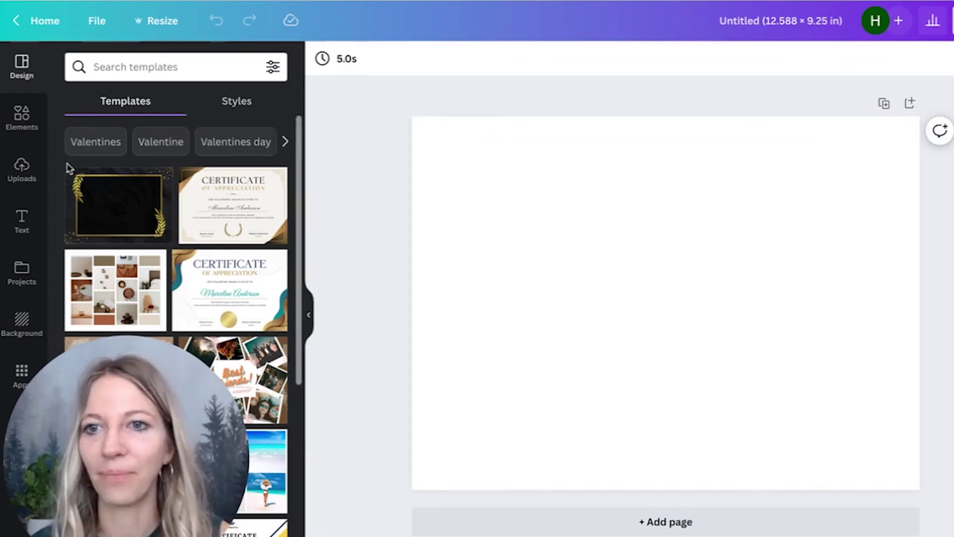
Step: Drag the uploaded KDP cover template image onto the page and enlarge it to fill the spread
{"action": "left_click", "coordinate": [21, 171]}
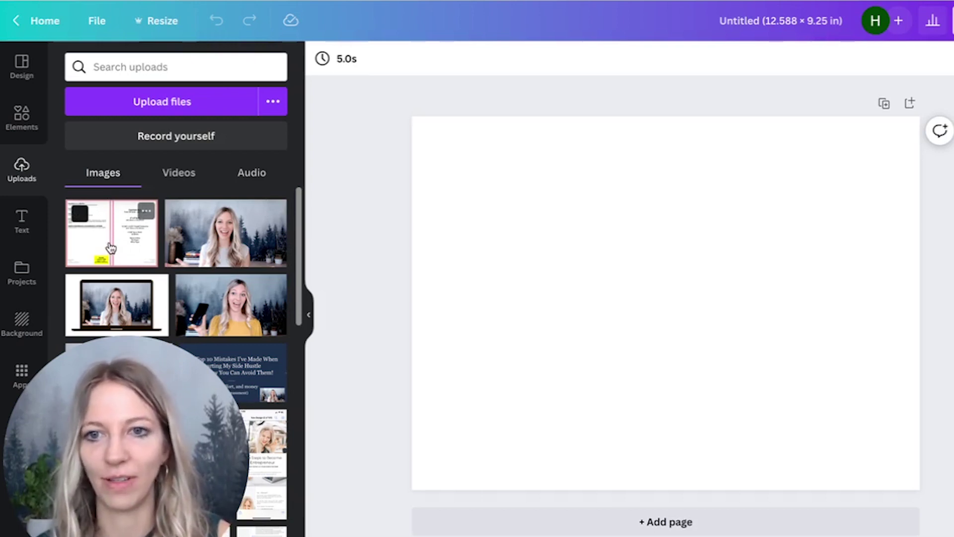
{"action": "left_click_drag", "start_coordinate": [127, 243], "coordinate": [508, 172]}
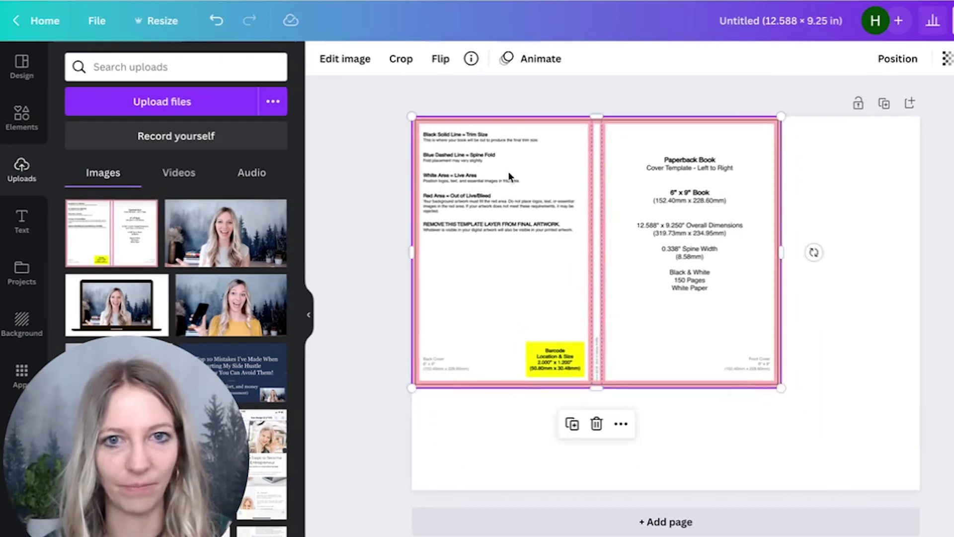
{"action": "left_click_drag", "start_coordinate": [781, 388], "coordinate": [923, 476]}
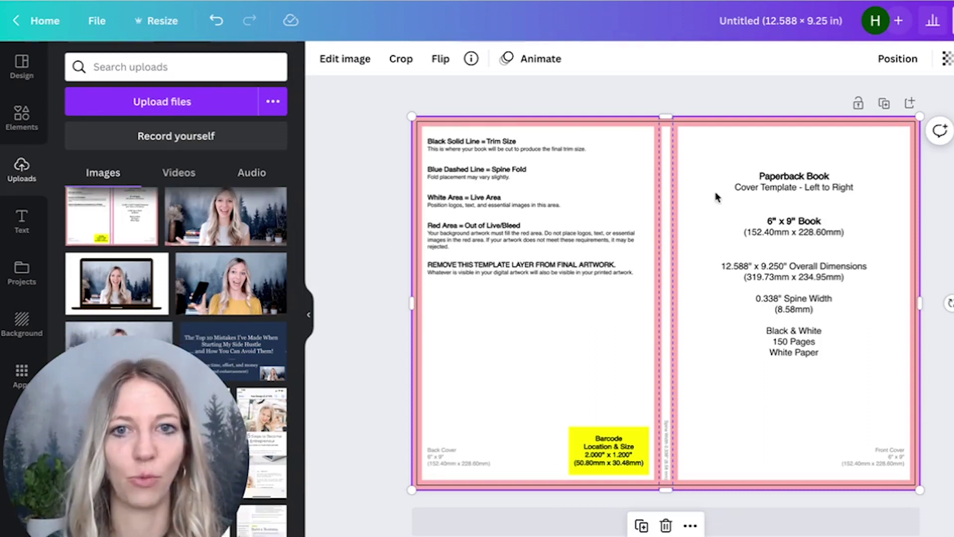
{"action": "scroll", "coordinate": [179, 193], "scroll_direction": "down", "scroll_amount": 2}
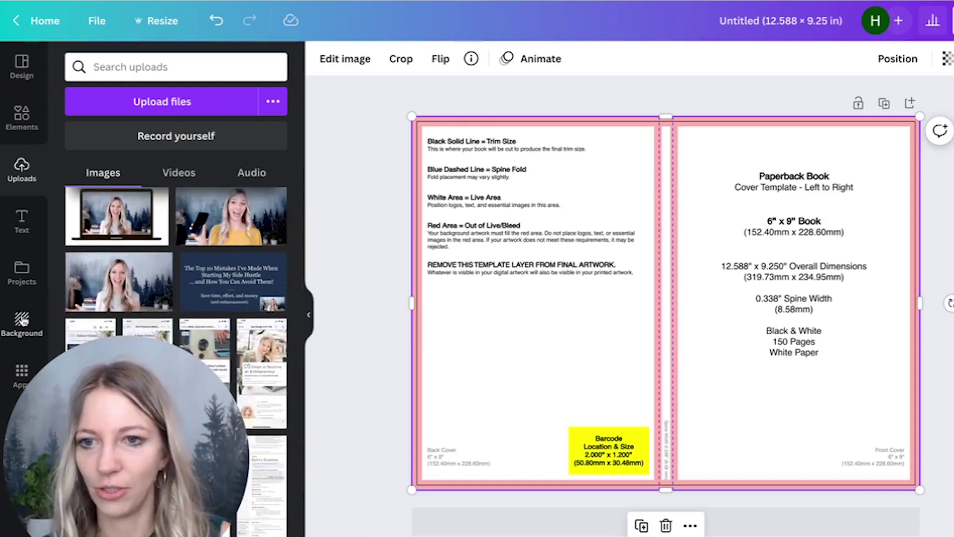
Step: Add a square from Elements and stretch it over the whole cover spread
{"action": "left_click", "coordinate": [22, 116]}
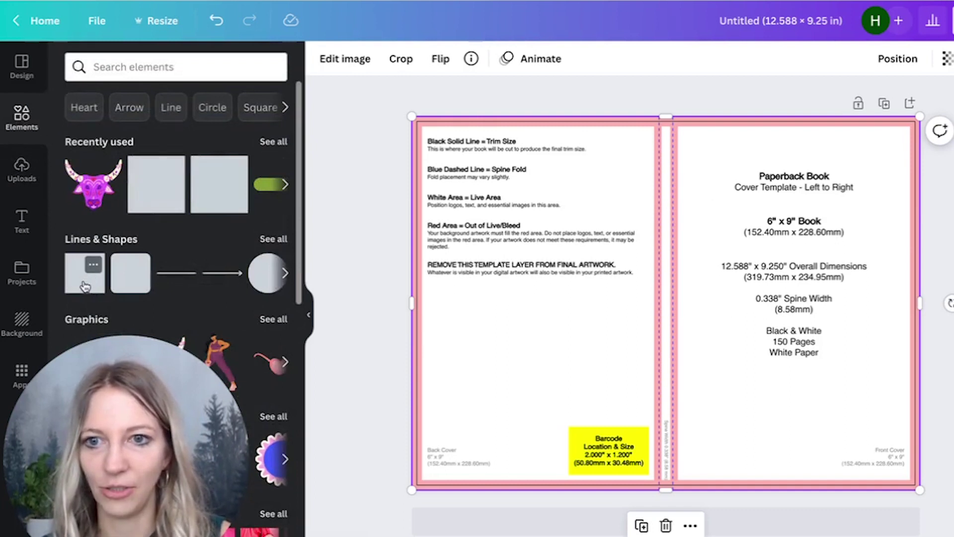
{"action": "left_click_drag", "start_coordinate": [87, 286], "coordinate": [482, 250]}
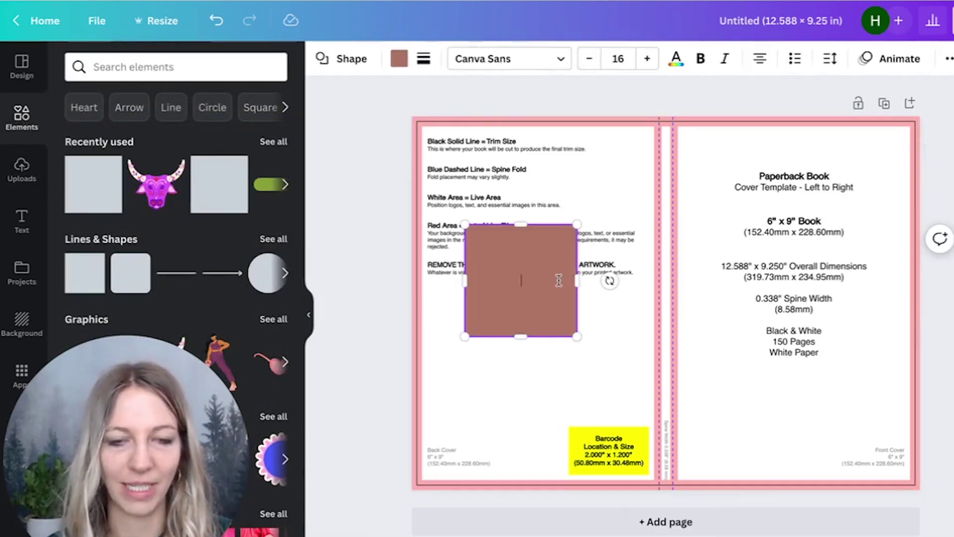
{"action": "left_click_drag", "start_coordinate": [537, 291], "coordinate": [484, 182]}
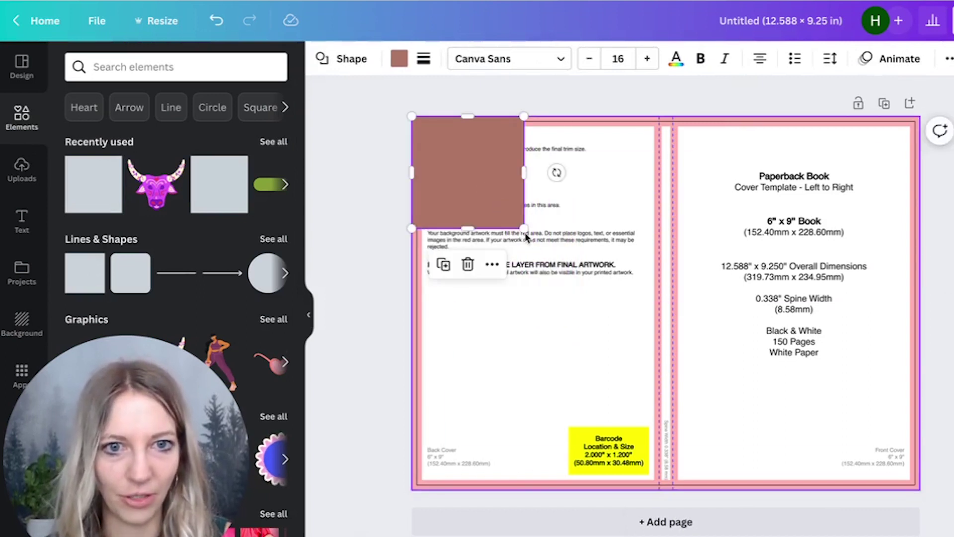
{"action": "left_click_drag", "start_coordinate": [523, 228], "coordinate": [919, 489]}
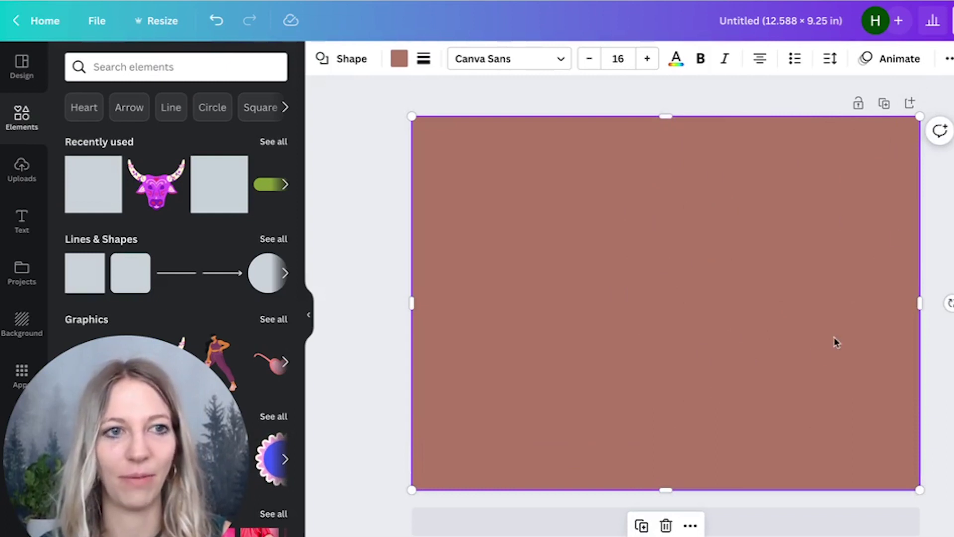
Step: Set the rectangle's transparency to 83 so the template shows through
{"action": "left_click", "coordinate": [948, 60]}
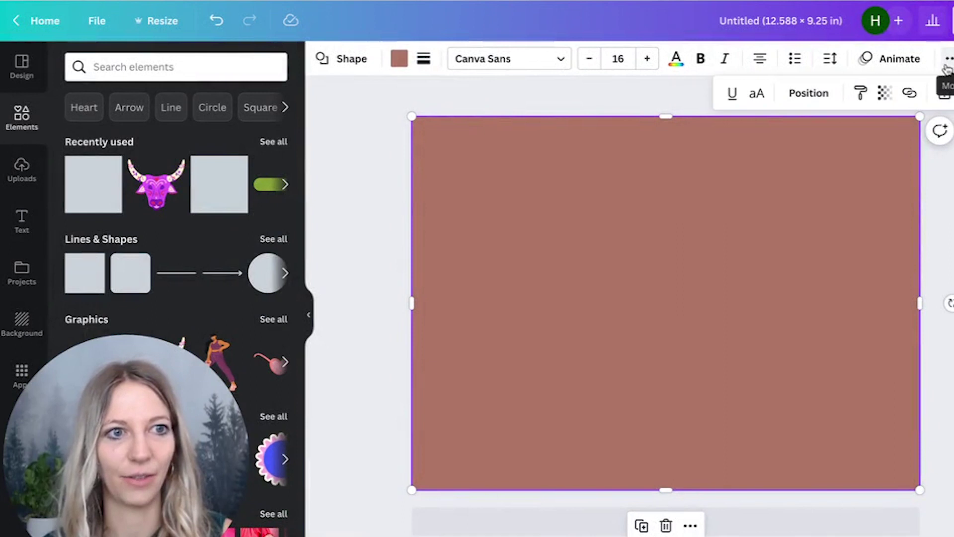
{"action": "left_click", "coordinate": [884, 93]}
{"action": "left_click_drag", "start_coordinate": [883, 156], "coordinate": [849, 149]}
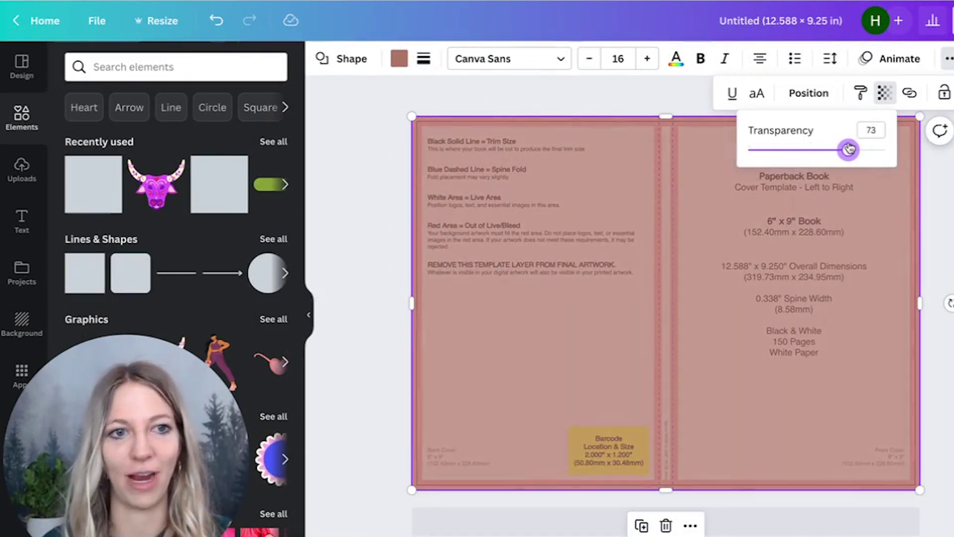
{"action": "left_click_drag", "start_coordinate": [849, 149], "coordinate": [863, 150]}
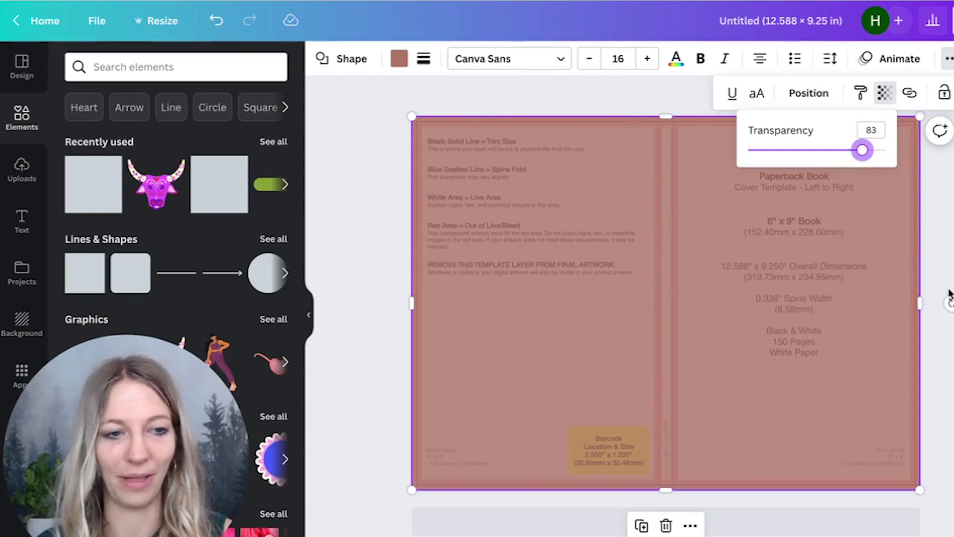
{"action": "key", "text": "Escape"}
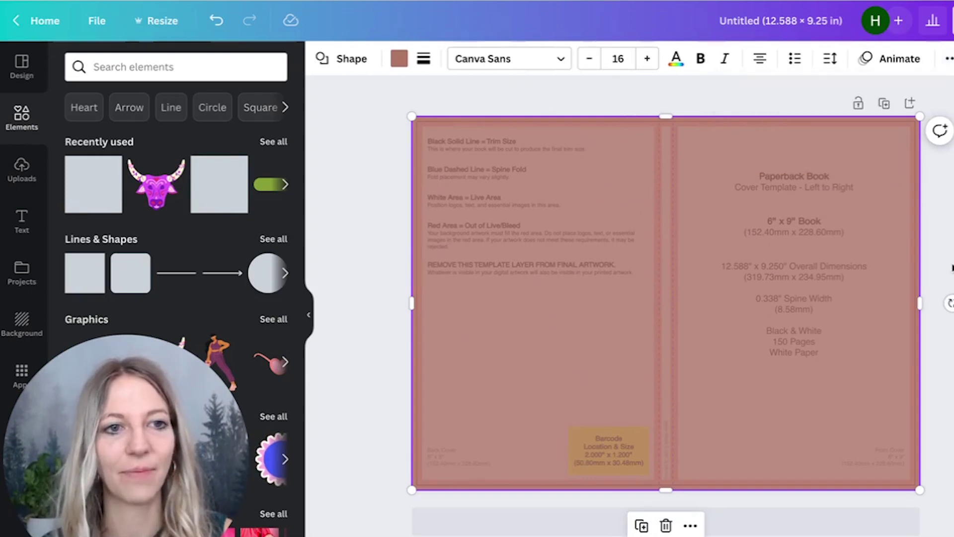
{"action": "left_click", "coordinate": [28, 226]}
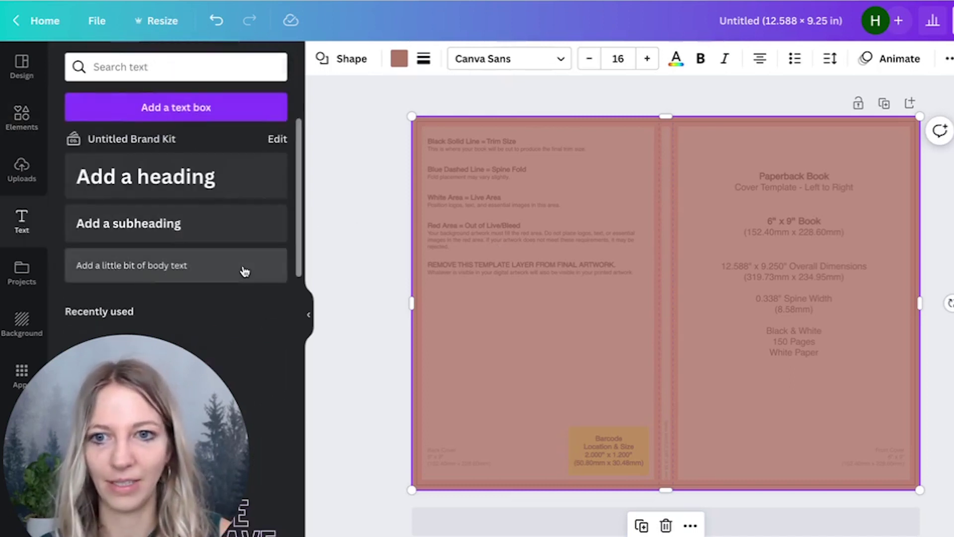
{"action": "scroll", "coordinate": [245, 270], "scroll_direction": "down", "scroll_amount": 1}
Step: Add a 'Side Hustle Planner' heading, shrink it, rotate it vertical and move it onto the spine
{"action": "scroll", "coordinate": [245, 270], "scroll_direction": "up", "scroll_amount": 1}
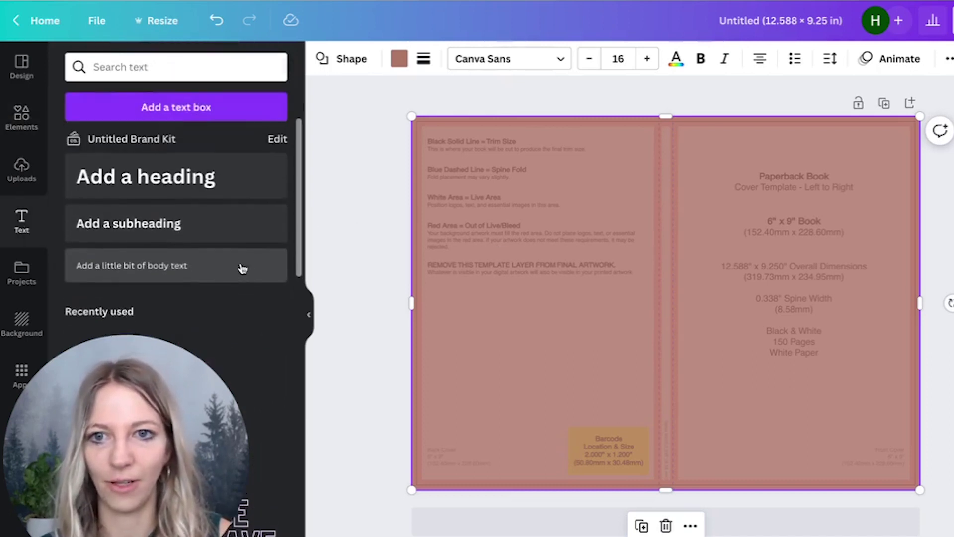
{"action": "left_click", "coordinate": [193, 176]}
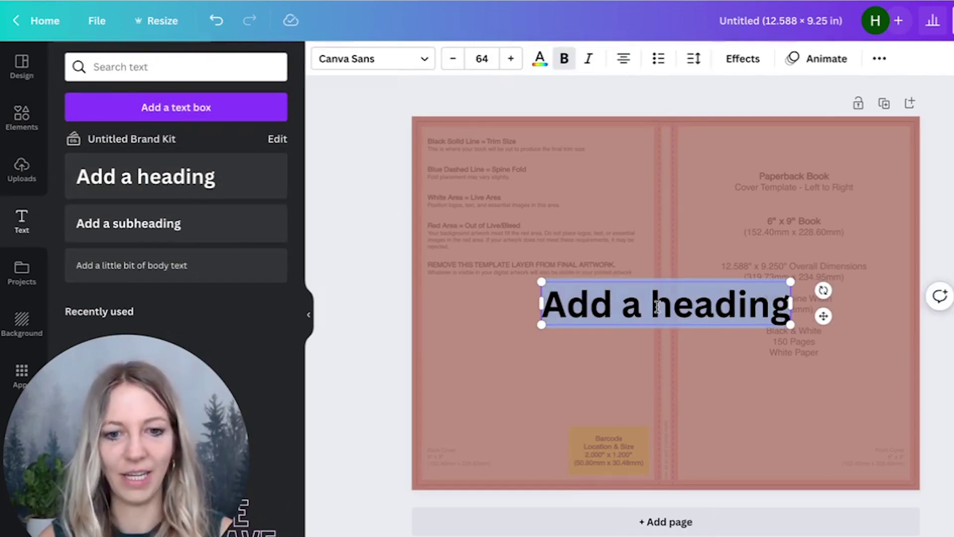
{"action": "type", "text": "Side"}
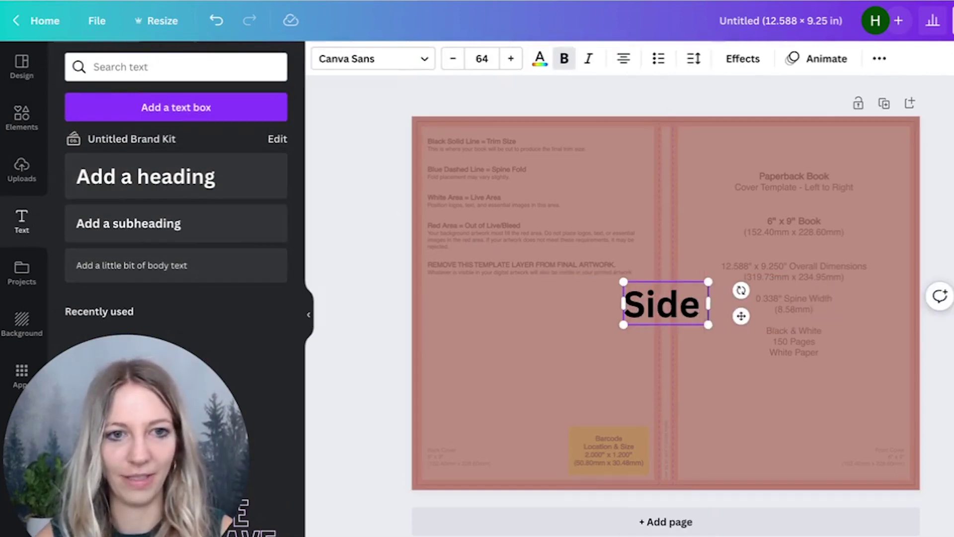
{"action": "type", "text": " Hustle P"}
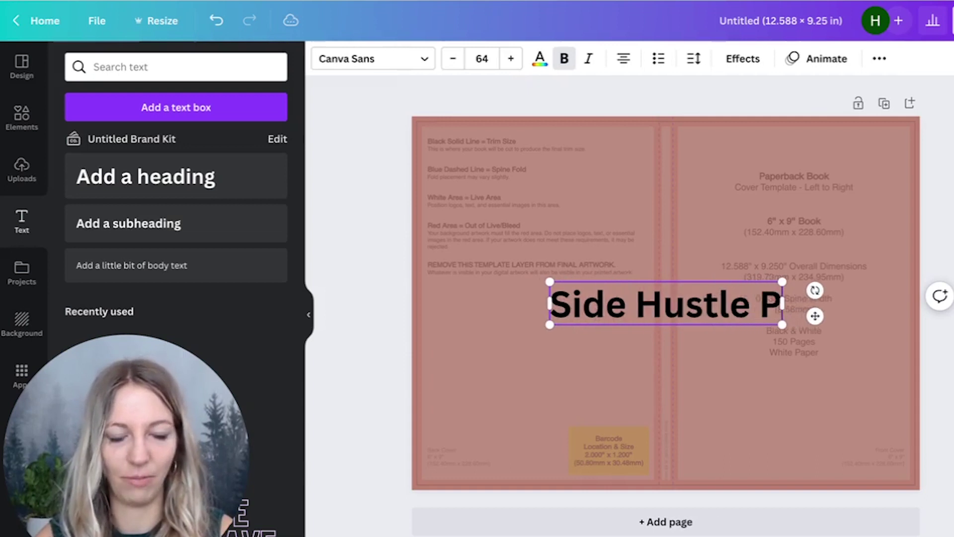
{"action": "type", "text": "lanner"}
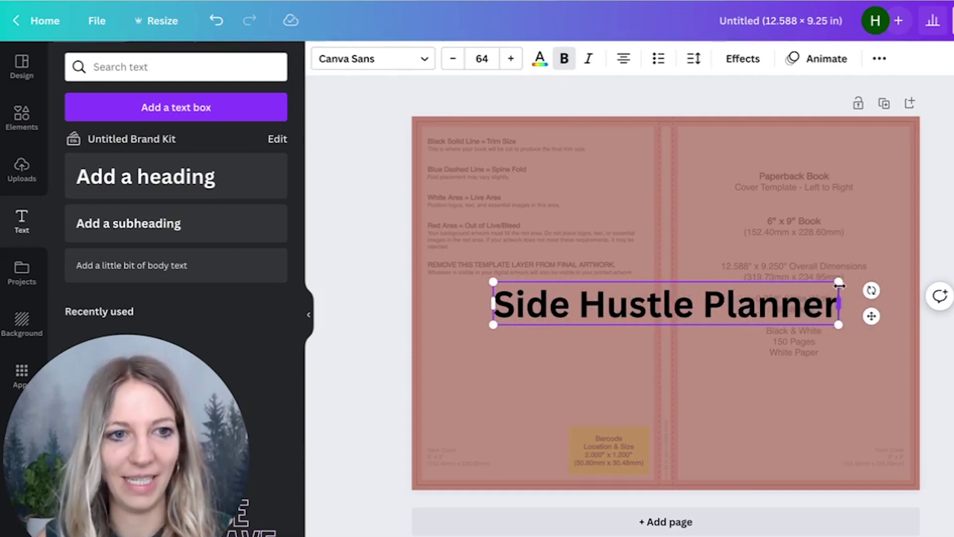
{"action": "left_click_drag", "start_coordinate": [839, 283], "coordinate": [585, 342]}
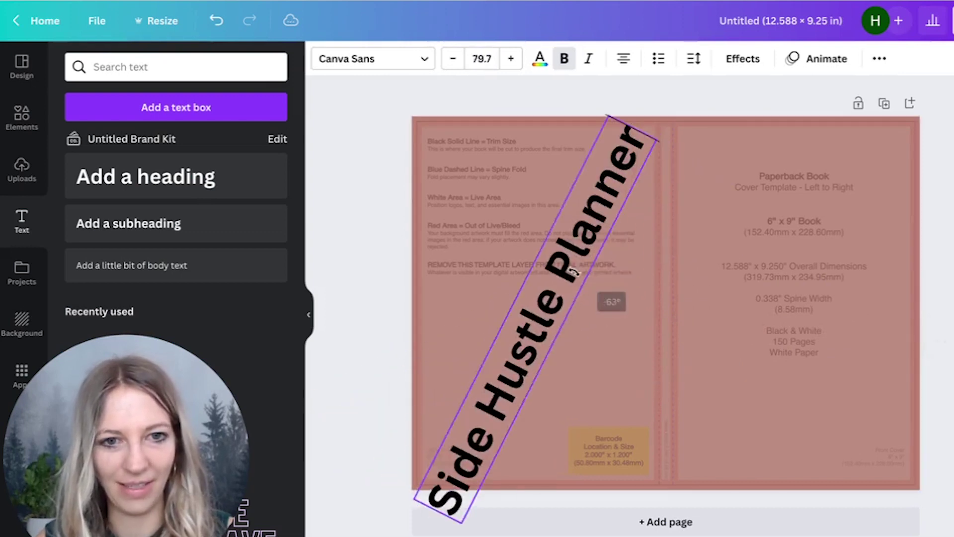
{"action": "left_click_drag", "start_coordinate": [574, 271], "coordinate": [549, 258]}
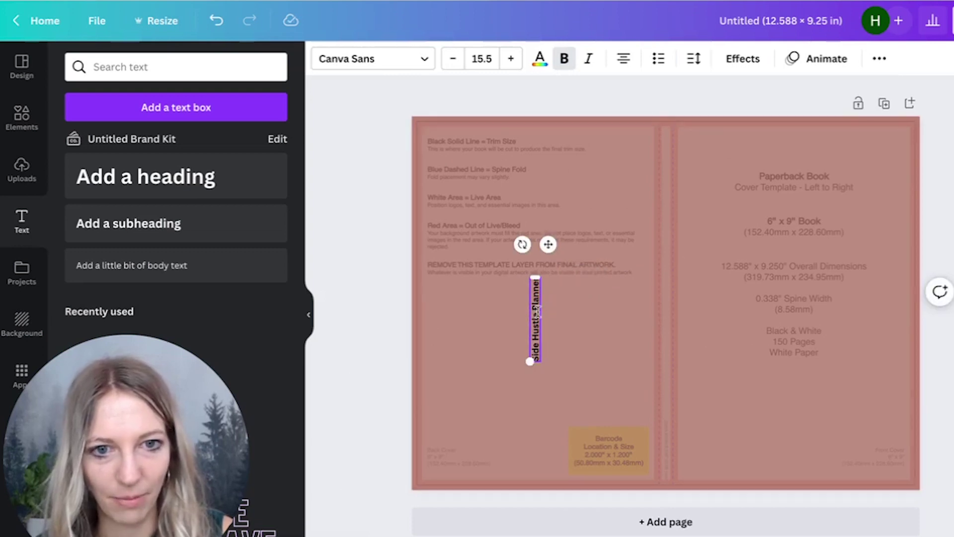
{"action": "left_click_drag", "start_coordinate": [542, 318], "coordinate": [673, 312]}
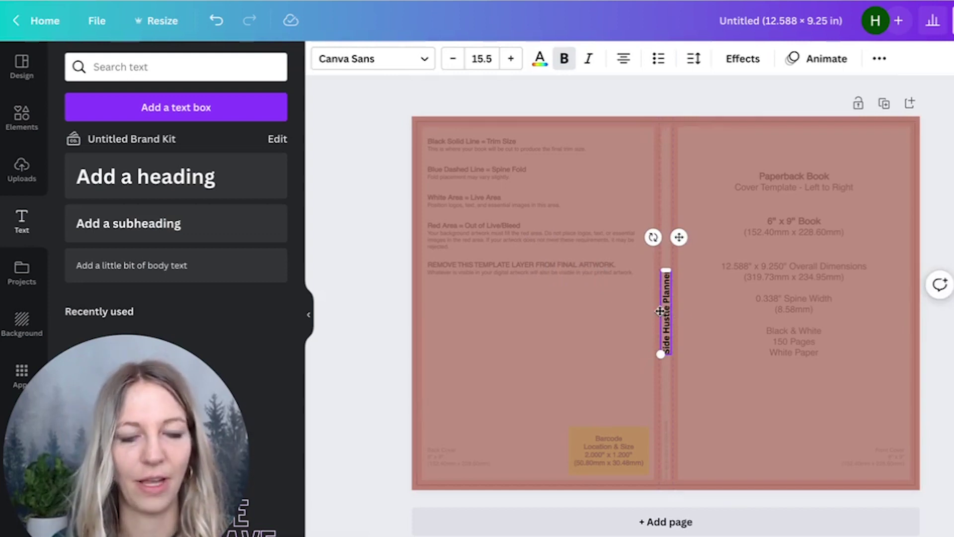
Step: Reduce the spine title's font size by two steps
{"action": "scroll", "coordinate": [660, 311], "scroll_direction": "up", "scroll_amount": 5}
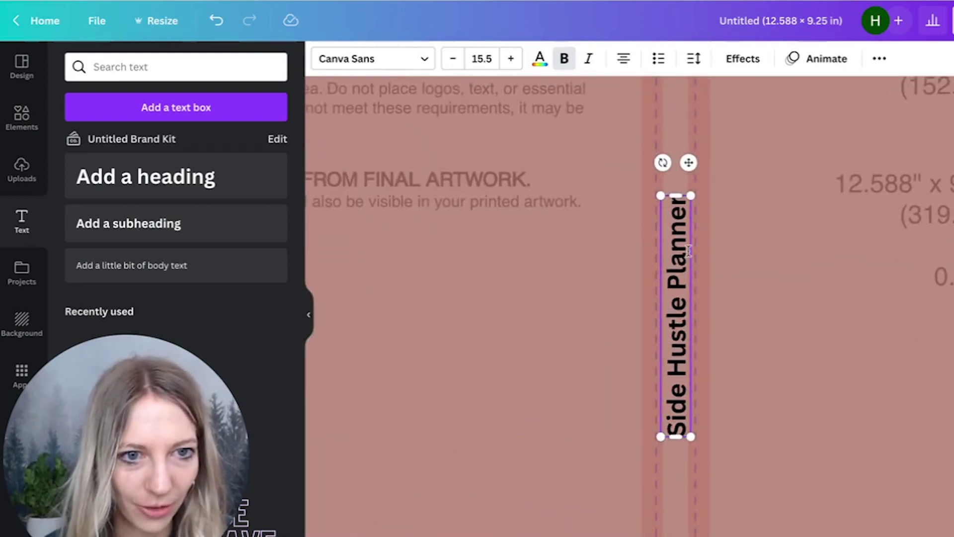
{"action": "left_click", "coordinate": [708, 264]}
{"action": "left_click", "coordinate": [685, 263]}
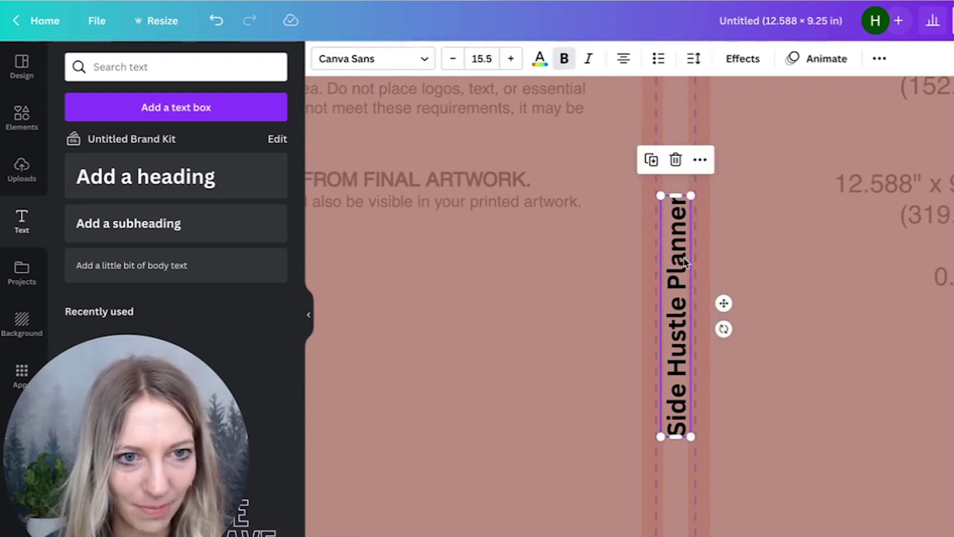
{"action": "left_click_drag", "start_coordinate": [685, 263], "coordinate": [684, 264]}
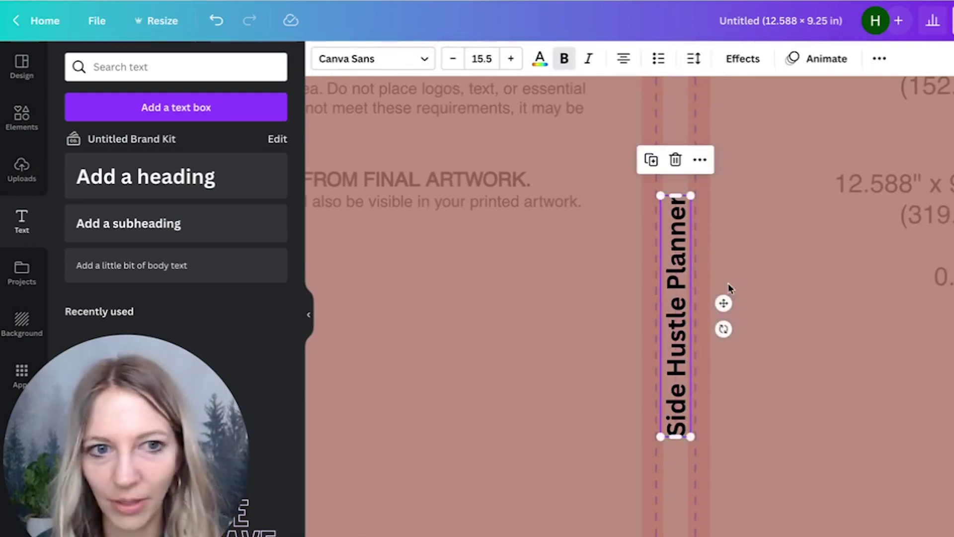
{"action": "double_click", "coordinate": [677, 294]}
{"action": "left_click", "coordinate": [453, 58]}
{"action": "left_click", "coordinate": [453, 59]}
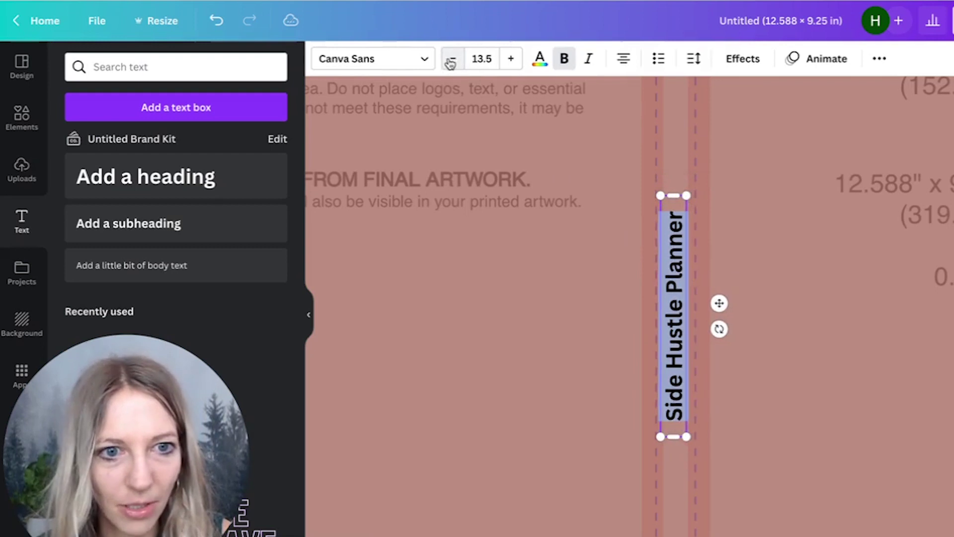
{"action": "left_click", "coordinate": [453, 58]}
{"action": "left_click", "coordinate": [730, 234]}
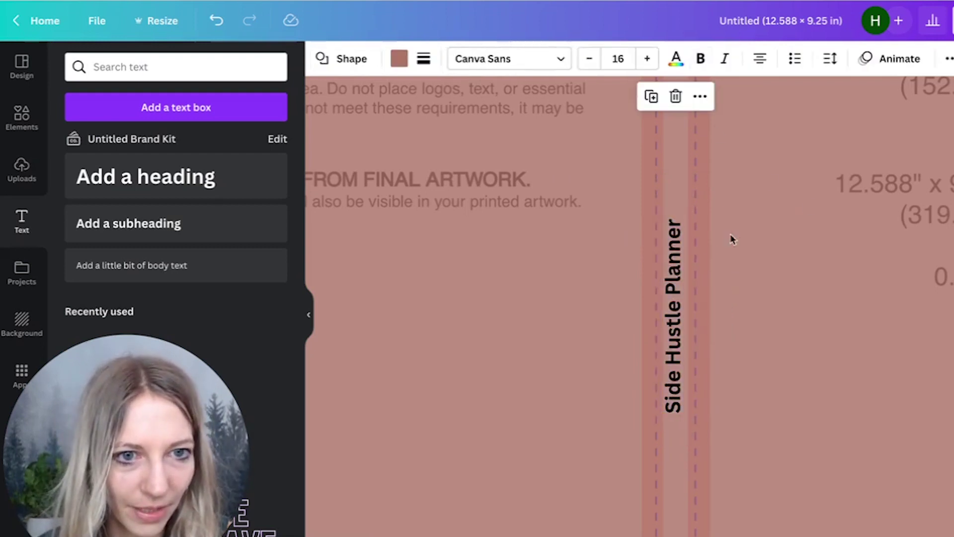
Step: Centre the Side Hustle Planner title on the spine and clear the selection
{"action": "left_click", "coordinate": [685, 253]}
{"action": "left_click_drag", "start_coordinate": [685, 255], "coordinate": [689, 254]}
{"action": "left_click", "coordinate": [744, 281]}
{"action": "scroll", "coordinate": [744, 281], "scroll_direction": "down", "scroll_amount": 3}
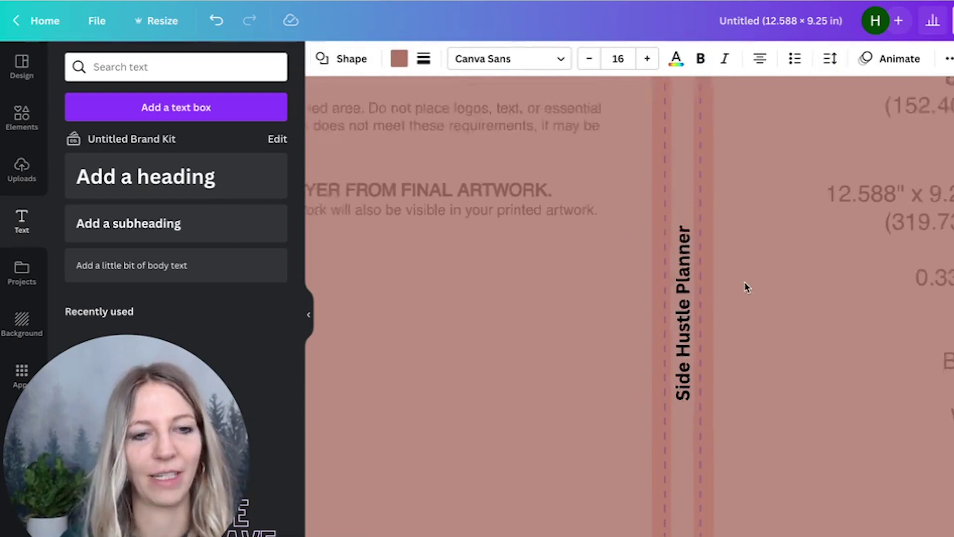
{"action": "scroll", "coordinate": [744, 281], "scroll_direction": "down", "scroll_amount": 2}
{"action": "left_click", "coordinate": [738, 320]}
{"action": "left_click", "coordinate": [398, 278]}
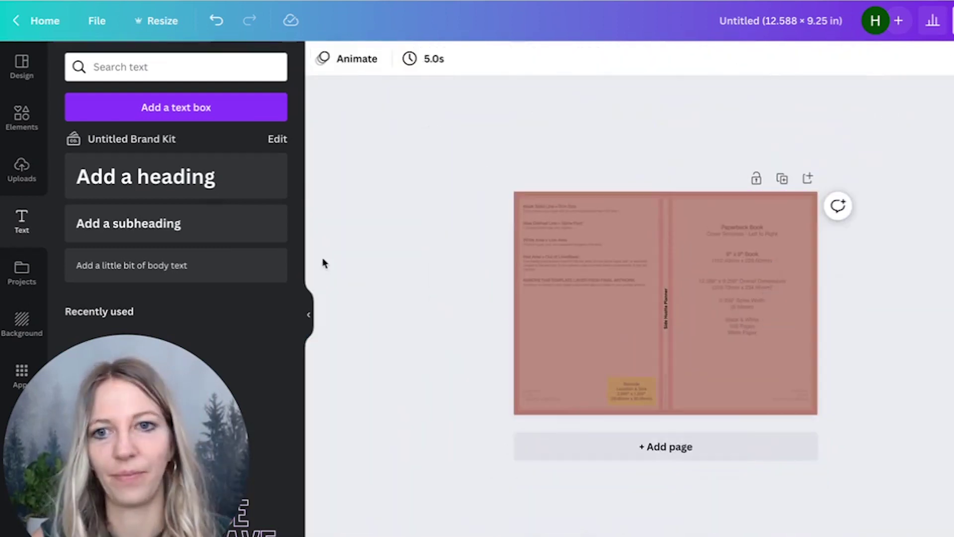
Step: Add 'Never Forget How Wildly Capable You Are', shrink it, rotate 90° and place it at the right edge
{"action": "left_click", "coordinate": [192, 176]}
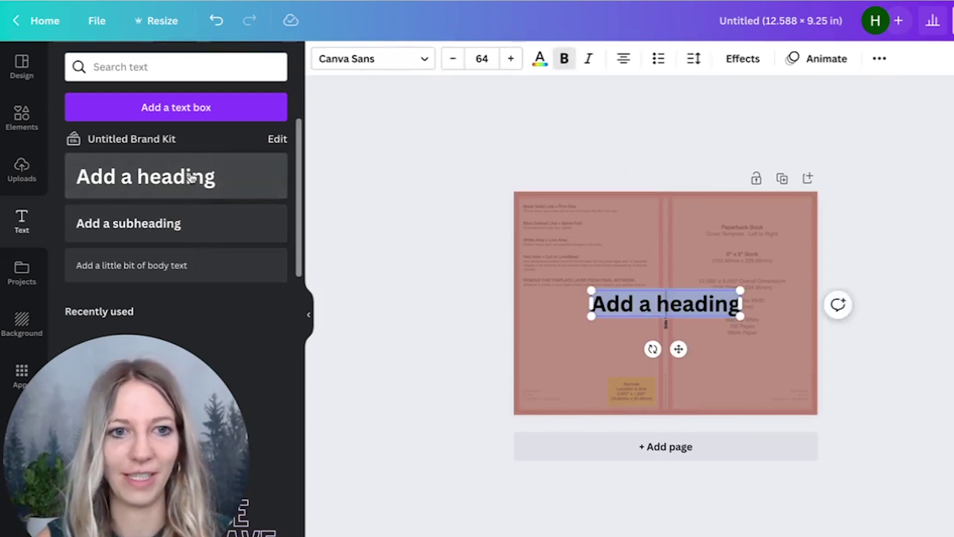
{"action": "left_click", "coordinate": [649, 307]}
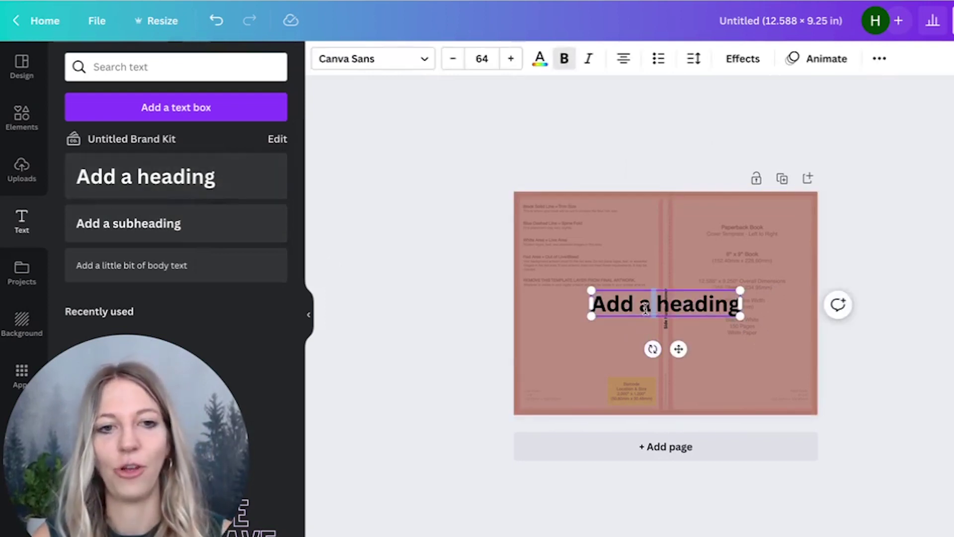
{"action": "triple_click", "coordinate": [645, 309]}
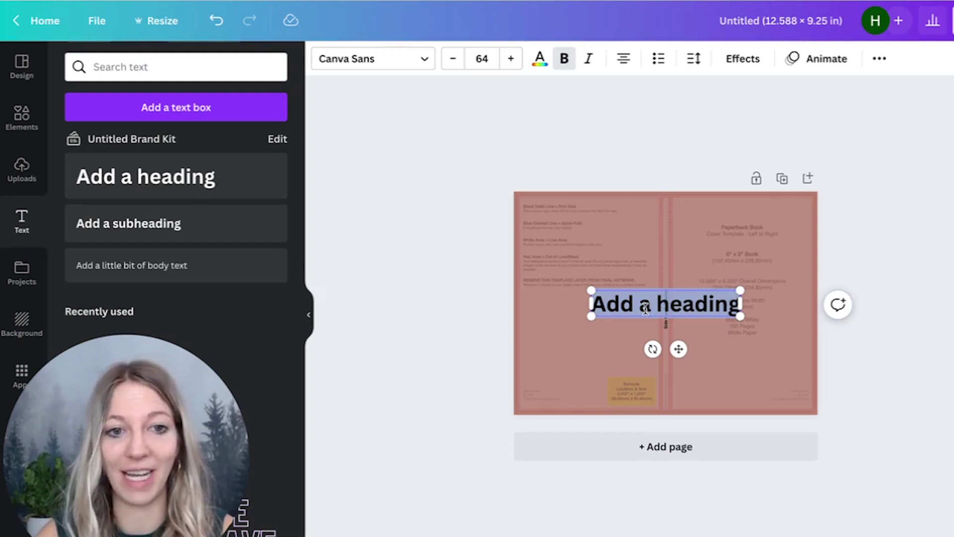
{"action": "type", "text": "Never"}
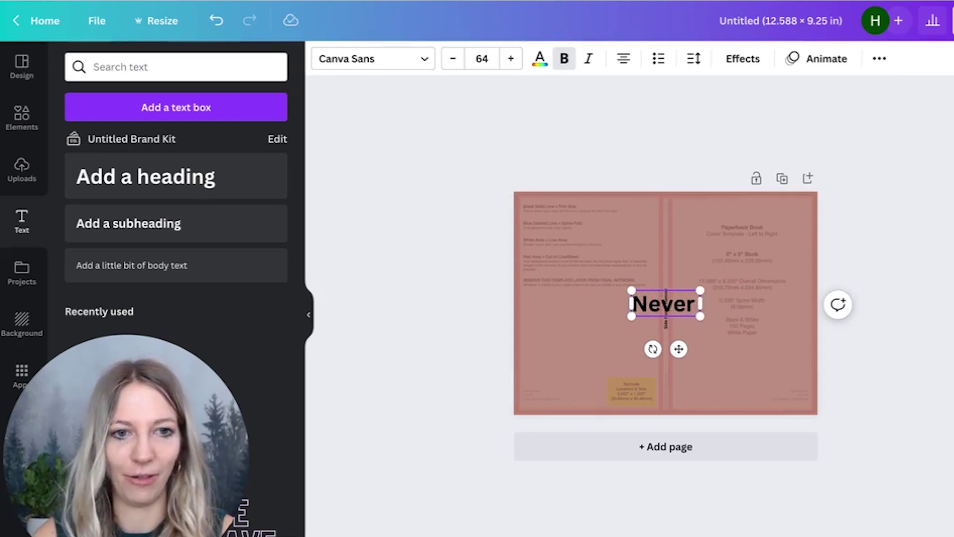
{"action": "type", "text": " Forget How"}
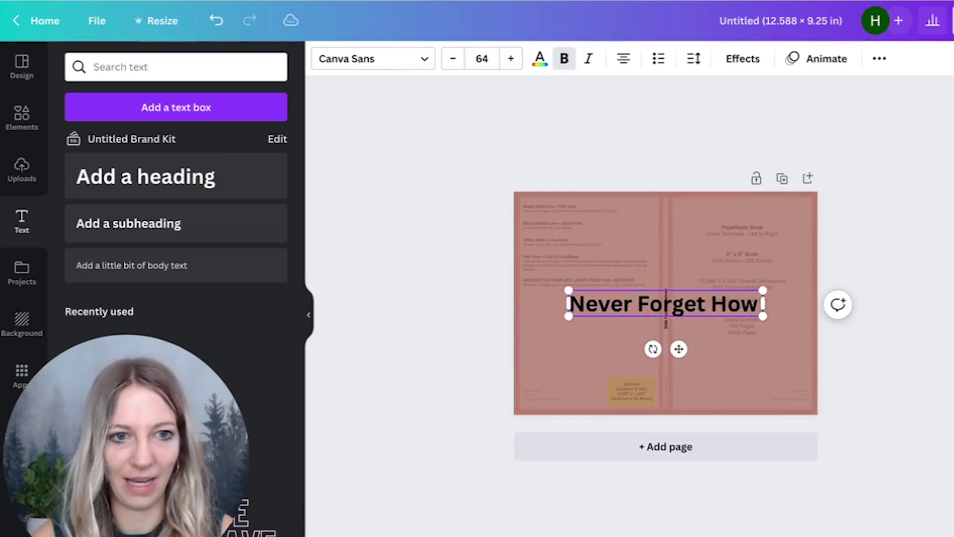
{"action": "type", "text": " Wildl"}
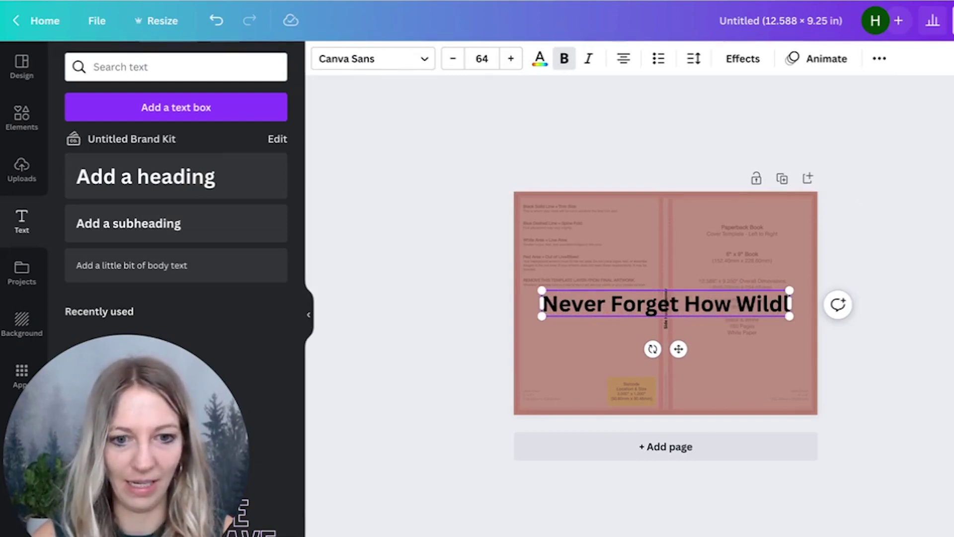
{"action": "type", "text": "y Capable Y"}
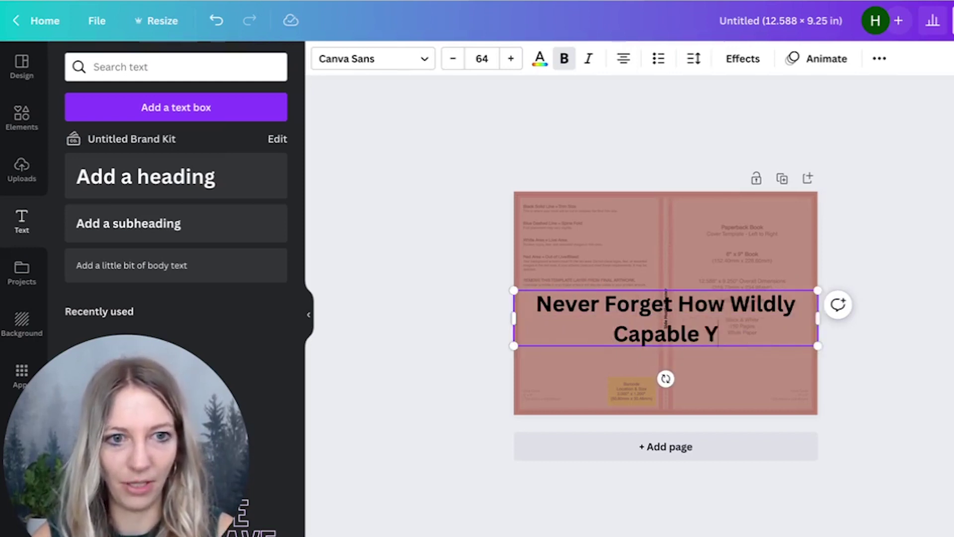
{"action": "type", "text": "ou Are"}
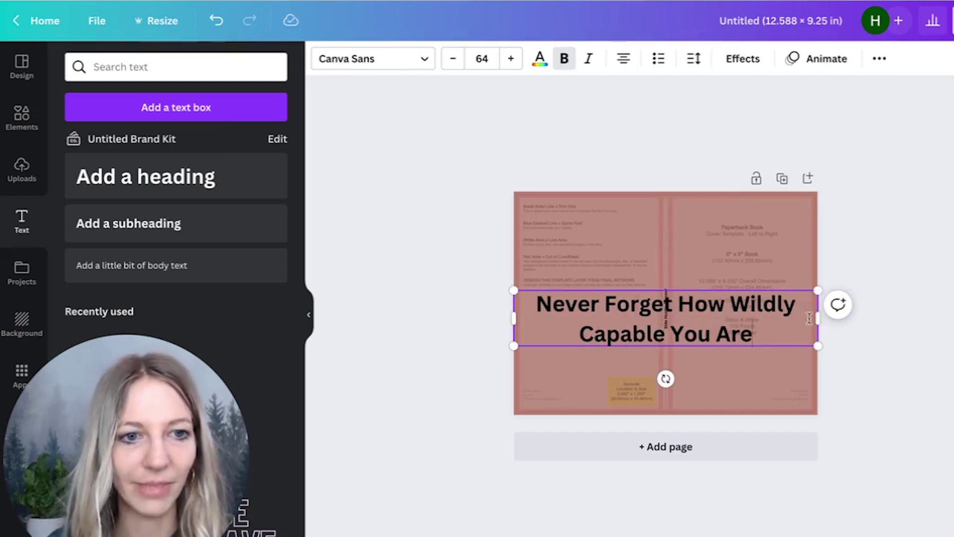
{"action": "left_click_drag", "start_coordinate": [817, 290], "coordinate": [680, 314]}
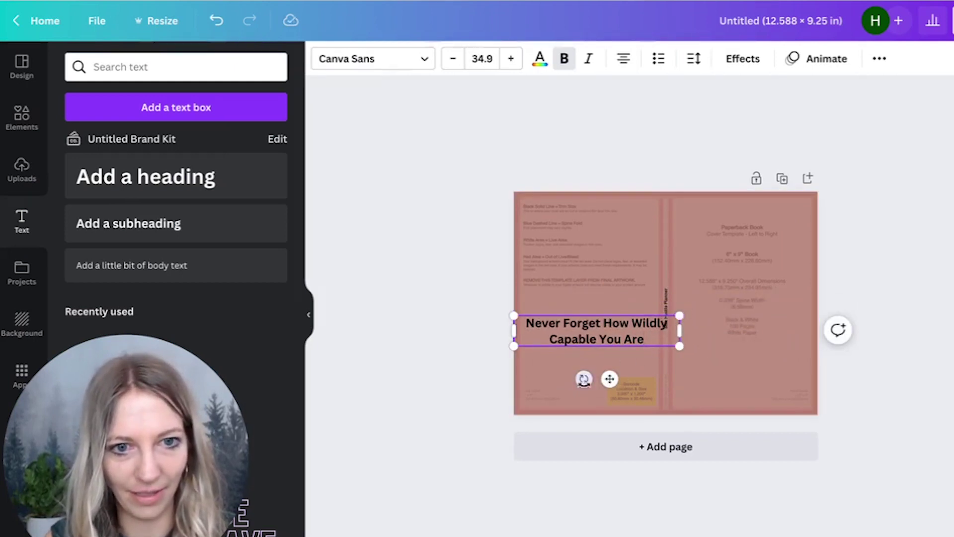
{"action": "left_click_drag", "start_coordinate": [579, 382], "coordinate": [366, 306]}
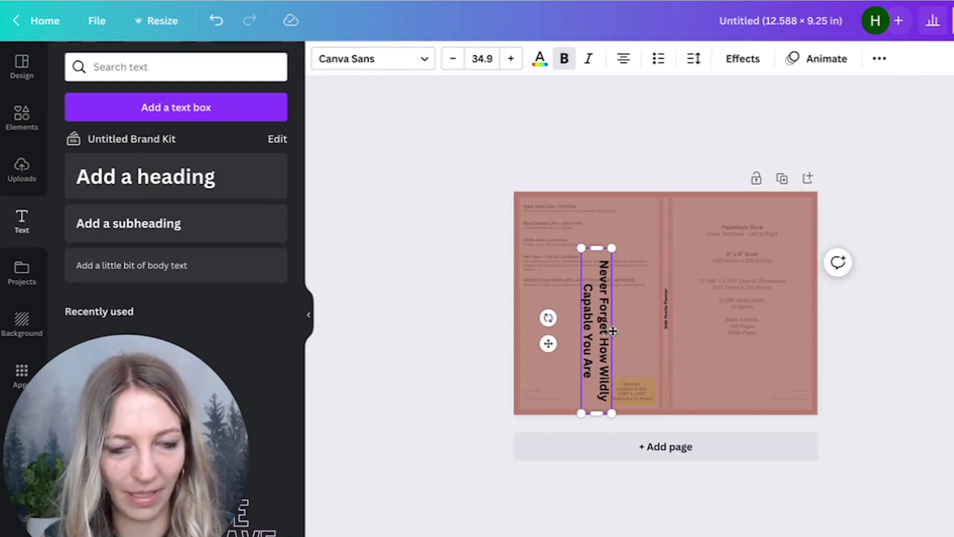
{"action": "left_click_drag", "start_coordinate": [613, 331], "coordinate": [807, 303]}
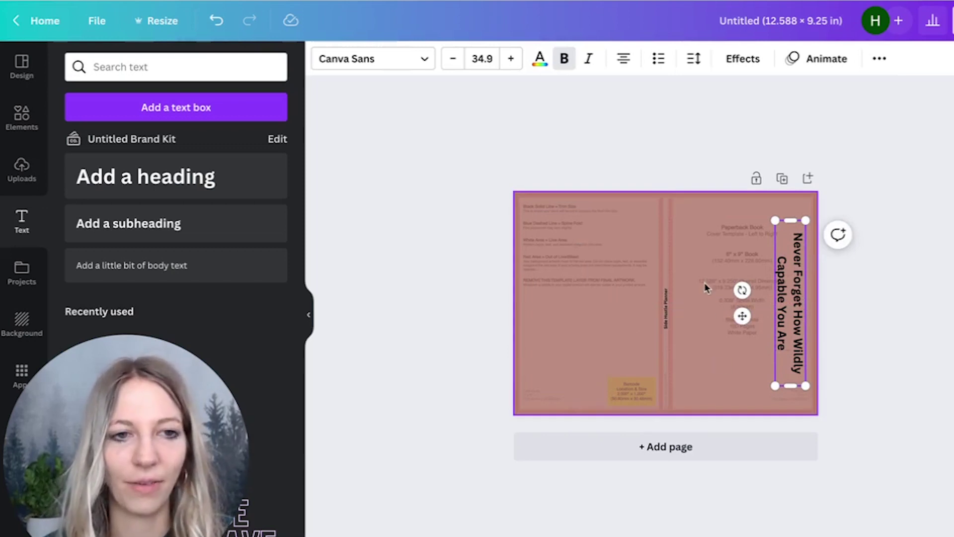
{"action": "double_click", "coordinate": [796, 292]}
Step: Make the front-cover title and the spine text white
{"action": "triple_click", "coordinate": [797, 293]}
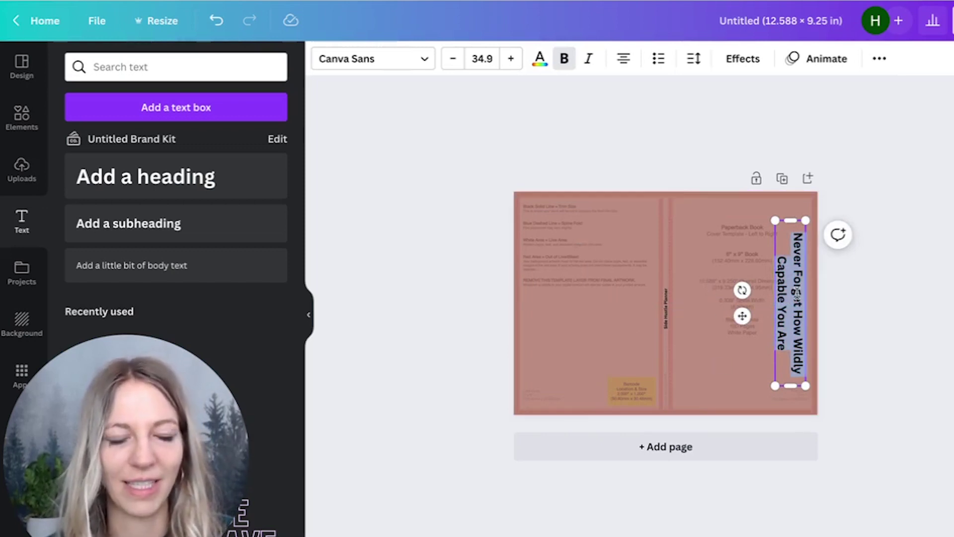
{"action": "left_click", "coordinate": [540, 59]}
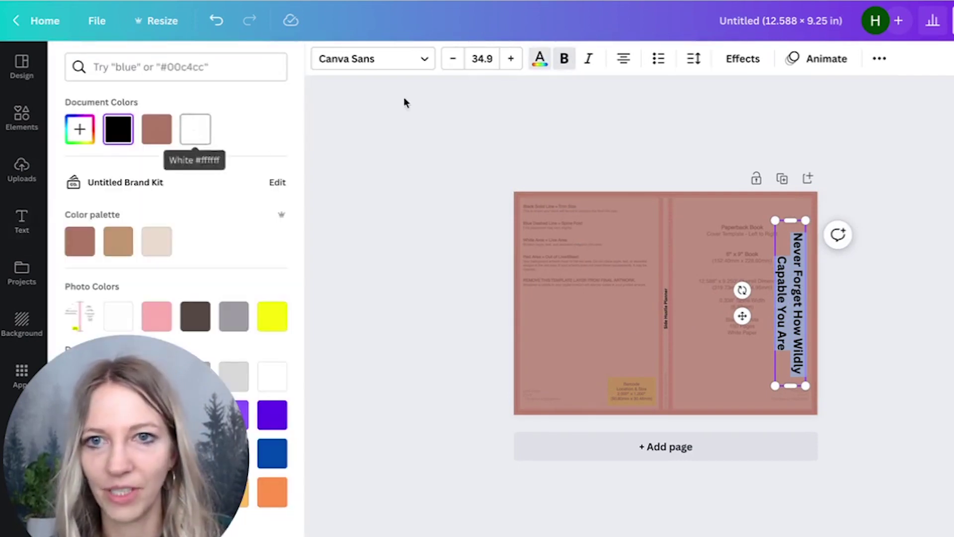
{"action": "left_click", "coordinate": [196, 132]}
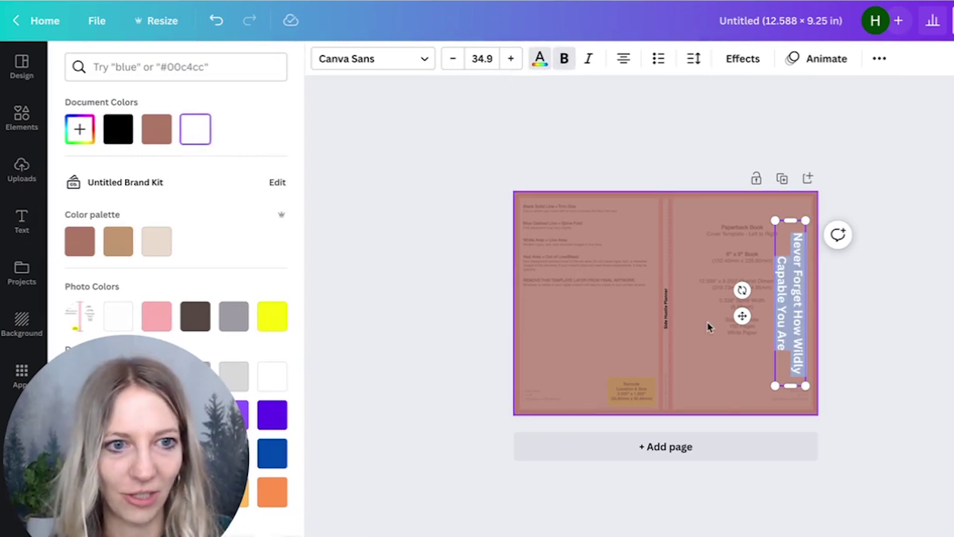
{"action": "left_click", "coordinate": [664, 329]}
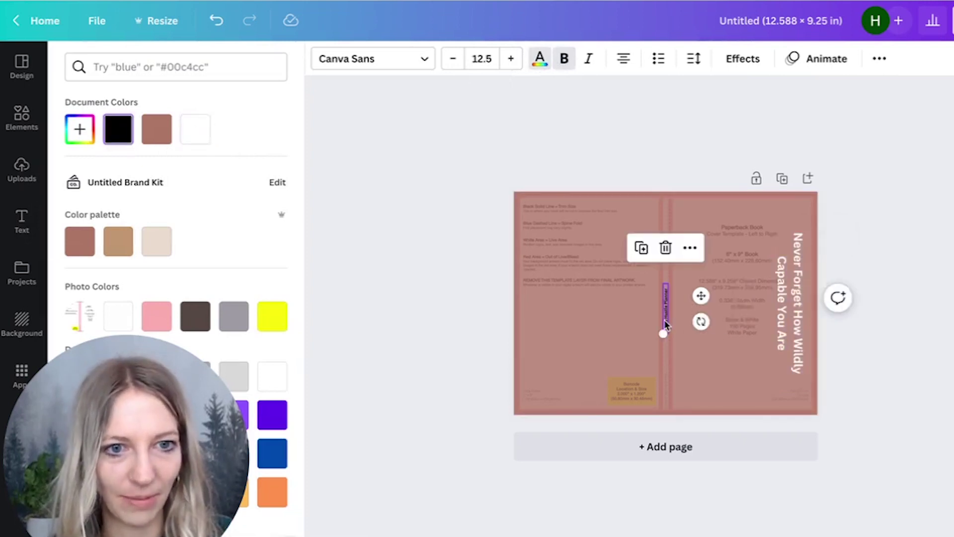
{"action": "left_click", "coordinate": [196, 137]}
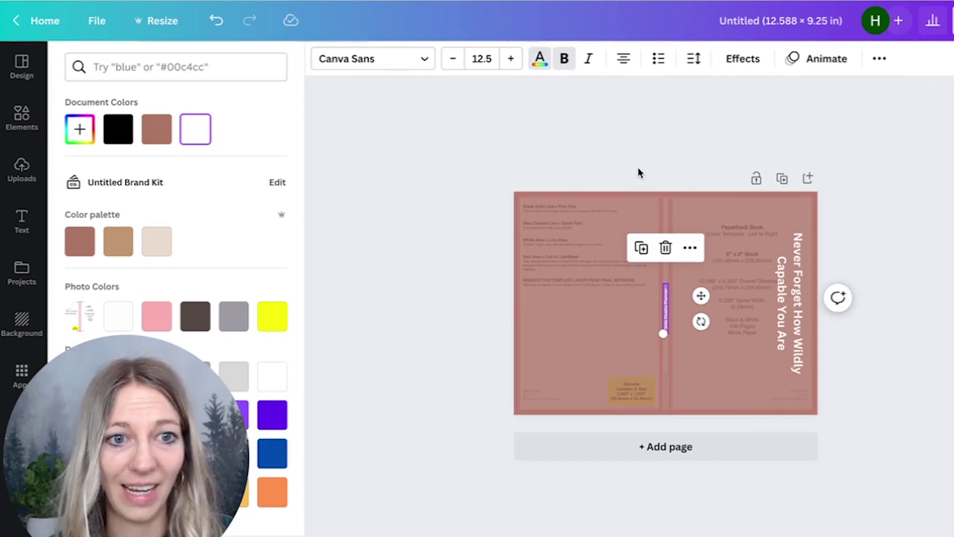
Step: Set the front-cover title in the Afrah font after trying Brittany, Bodoni FLF and Daydream
{"action": "left_click", "coordinate": [687, 214]}
{"action": "left_click", "coordinate": [794, 303]}
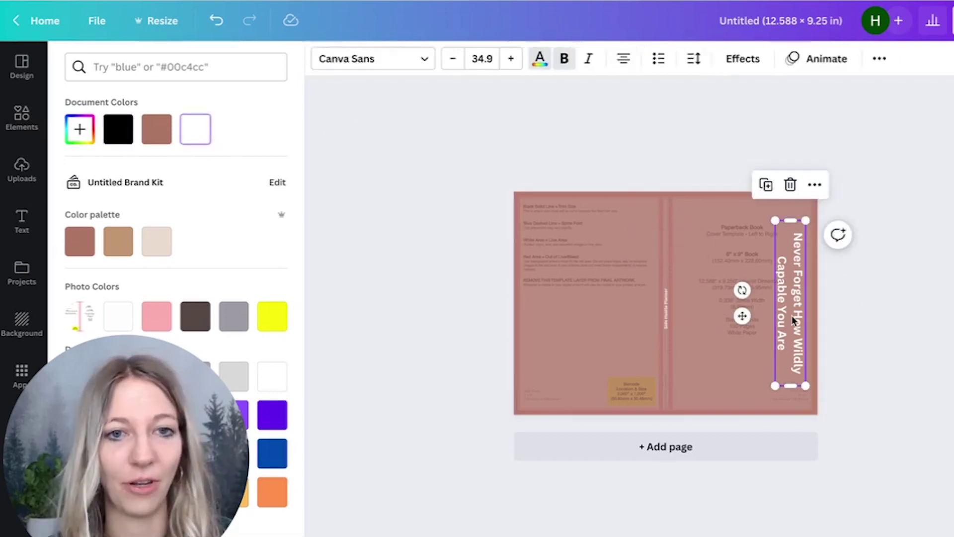
{"action": "left_click", "coordinate": [415, 59]}
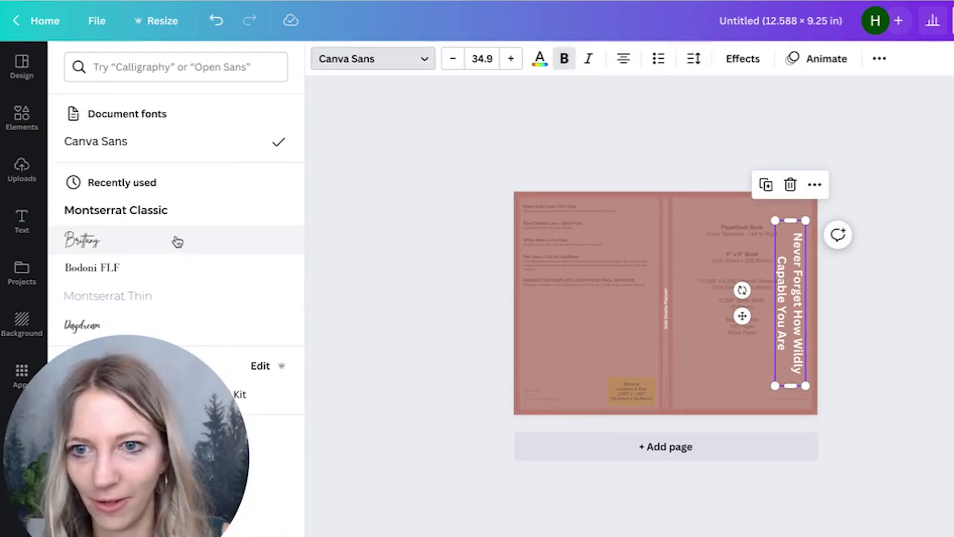
{"action": "left_click", "coordinate": [178, 242]}
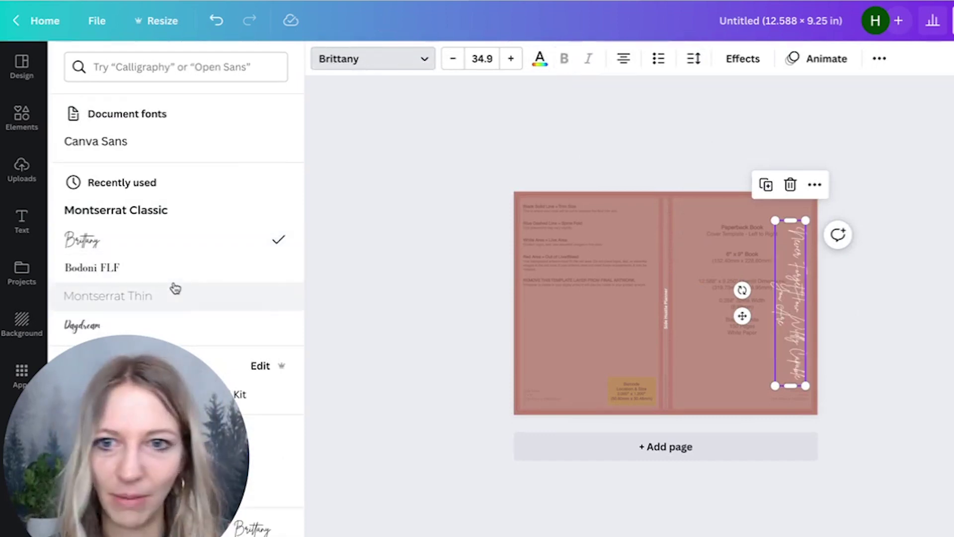
{"action": "scroll", "coordinate": [174, 287], "scroll_direction": "down", "scroll_amount": 1}
{"action": "left_click", "coordinate": [163, 223]}
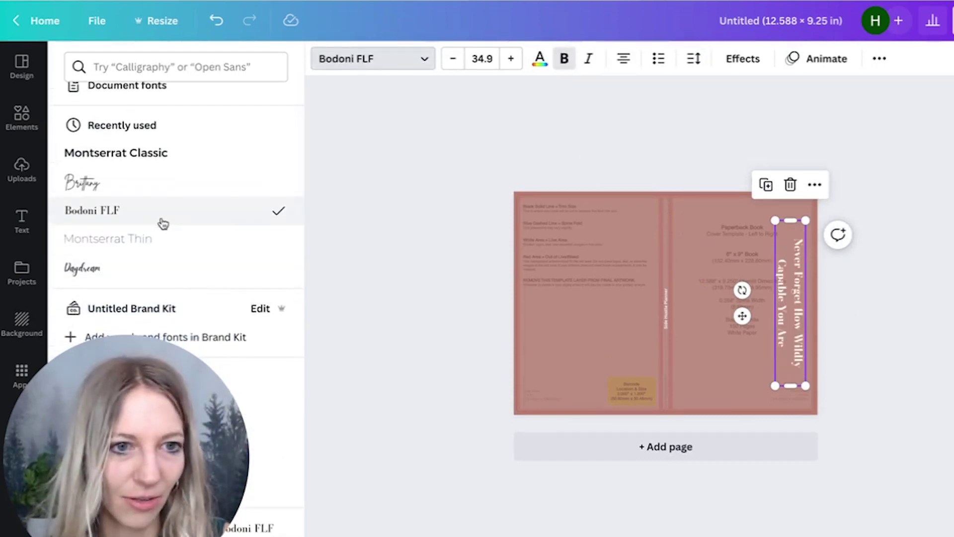
{"action": "scroll", "coordinate": [164, 232], "scroll_direction": "down", "scroll_amount": 4}
{"action": "left_click", "coordinate": [164, 244]}
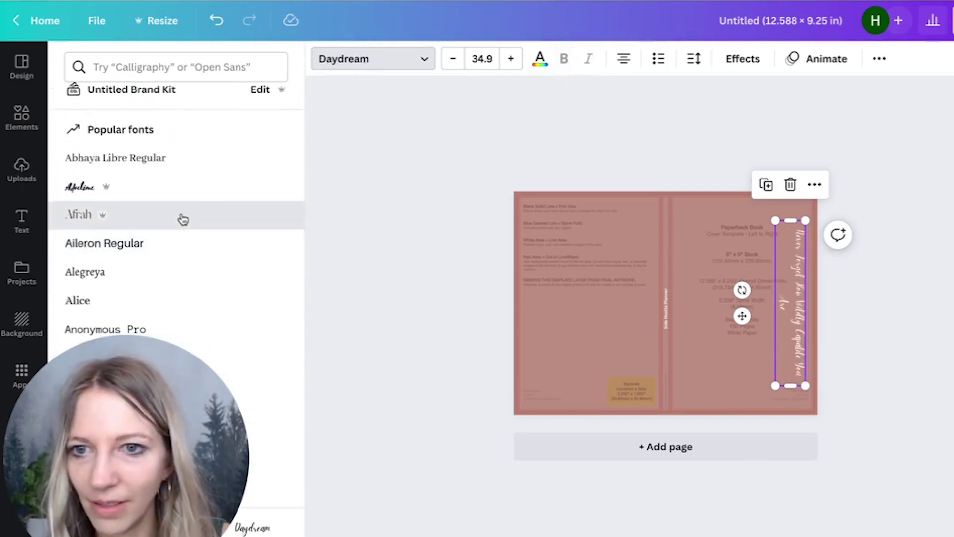
{"action": "left_click", "coordinate": [183, 219]}
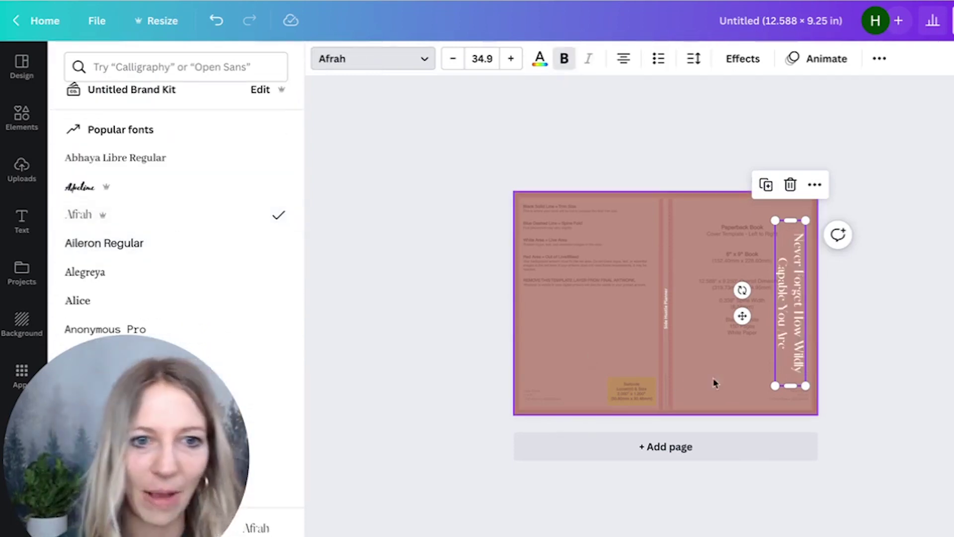
Step: Raise the brown background rectangle's transparency from 83 to 100
{"action": "left_click", "coordinate": [716, 249]}
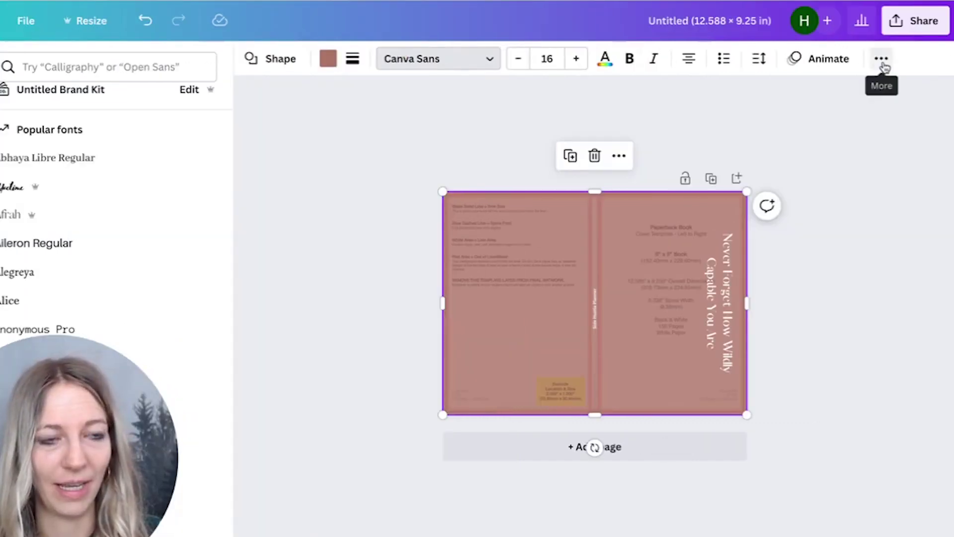
{"action": "left_click", "coordinate": [881, 62]}
{"action": "left_click", "coordinate": [813, 96]}
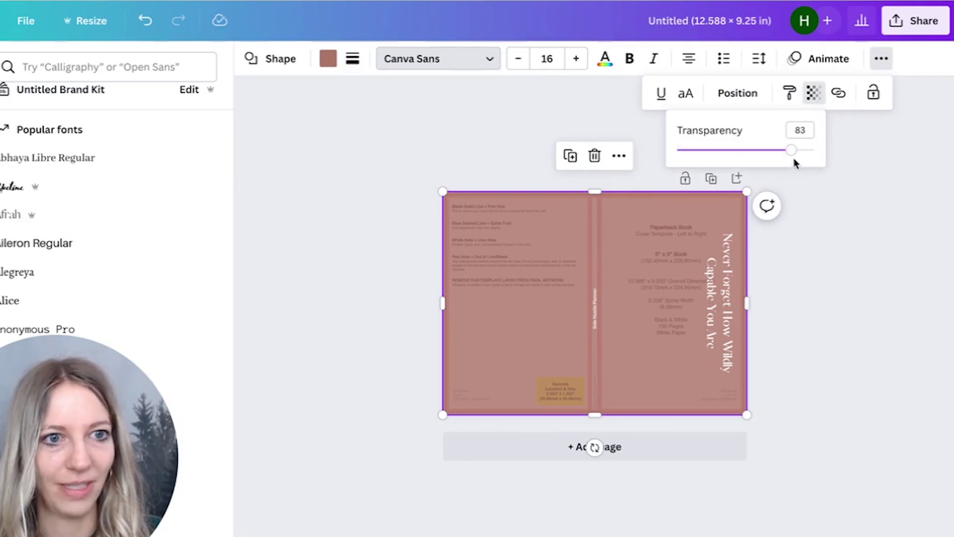
{"action": "left_click_drag", "start_coordinate": [791, 150], "coordinate": [849, 160]}
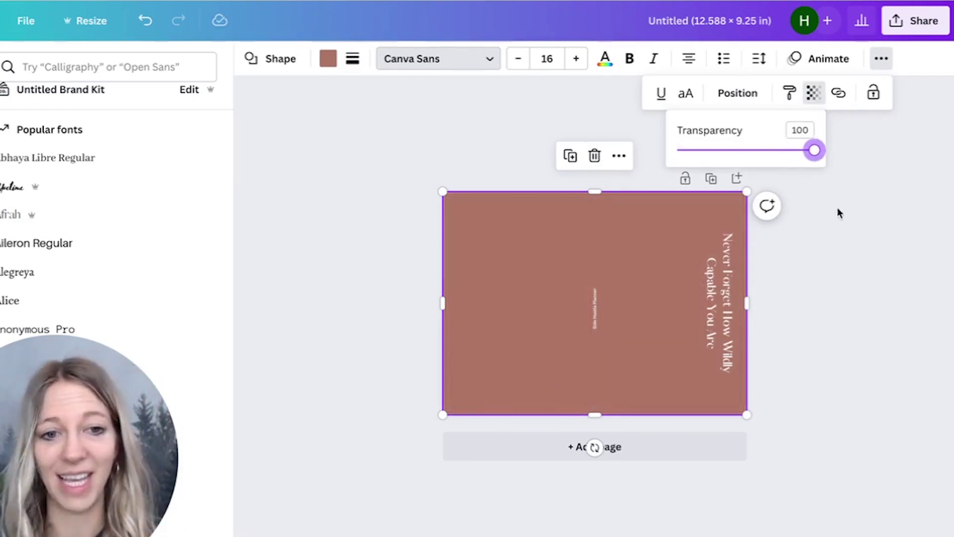
{"action": "left_click", "coordinate": [844, 228]}
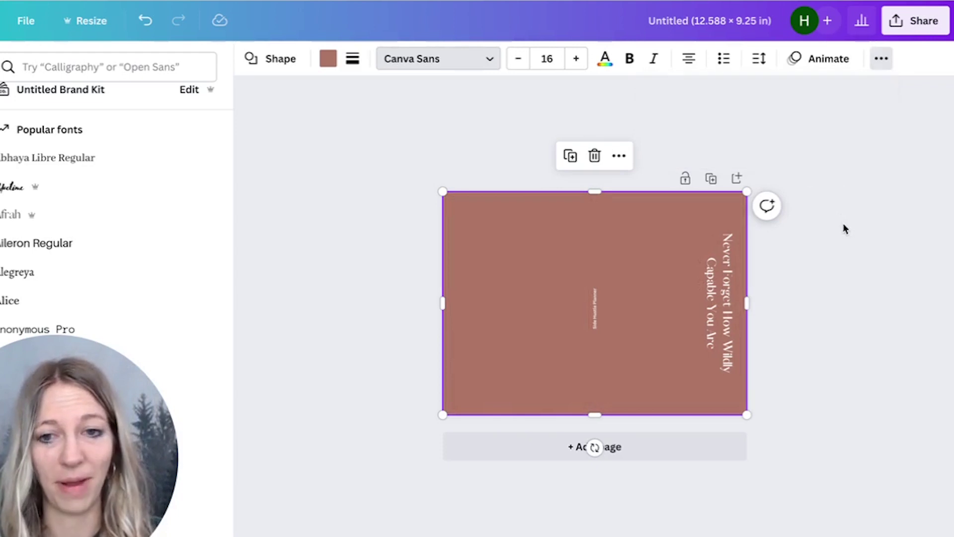
Step: Download the cover as a PDF Print file with the CMYK colour profile
{"action": "left_click", "coordinate": [921, 31]}
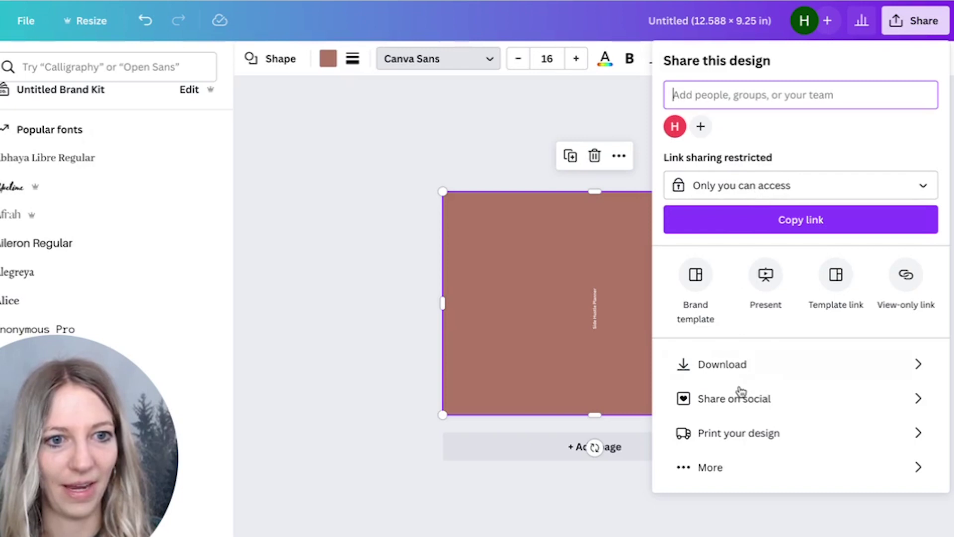
{"action": "left_click", "coordinate": [741, 366]}
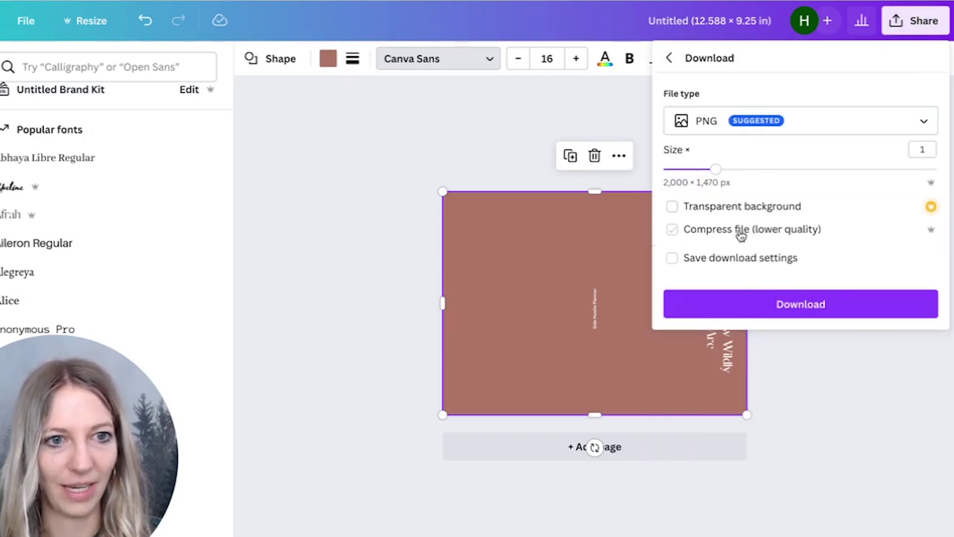
{"action": "left_click", "coordinate": [806, 121]}
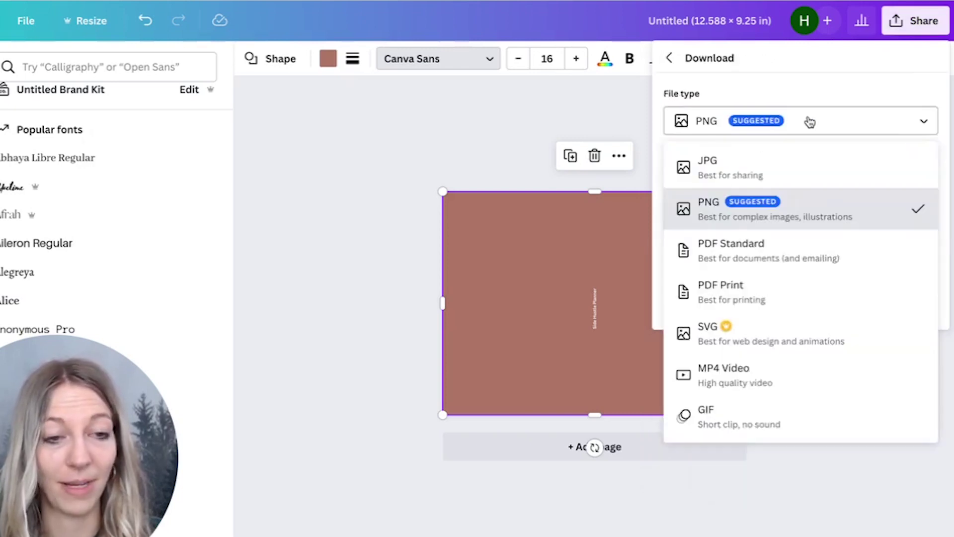
{"action": "left_click", "coordinate": [743, 299]}
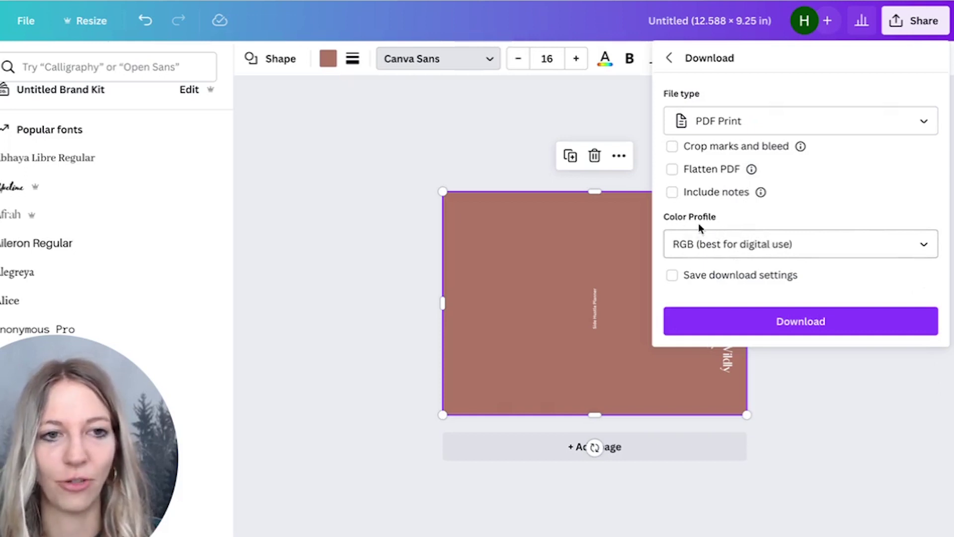
{"action": "left_click", "coordinate": [732, 245]}
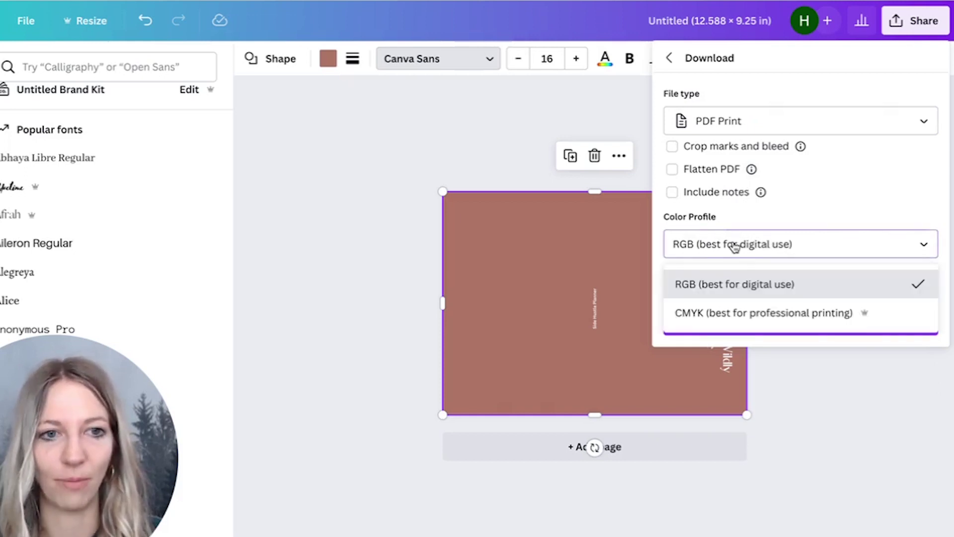
{"action": "left_click", "coordinate": [739, 321]}
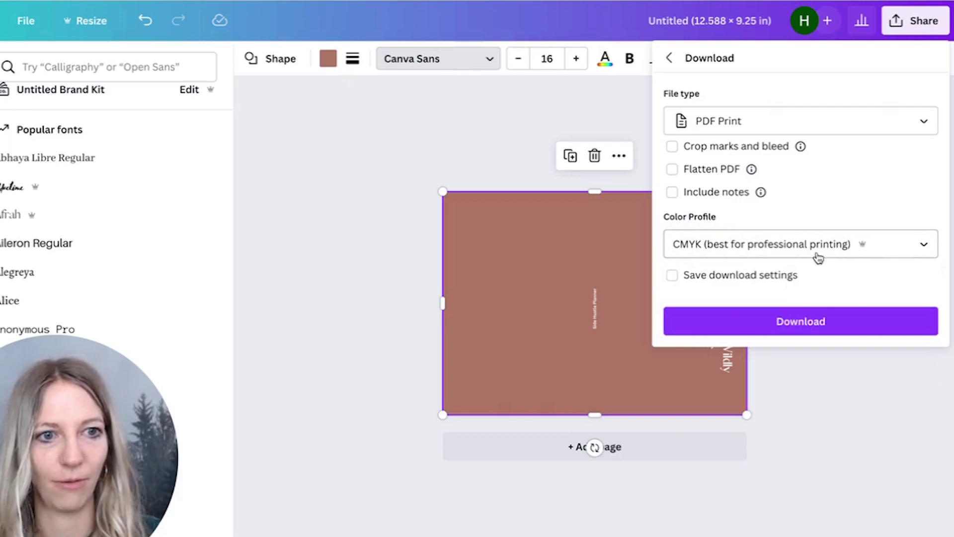
{"action": "left_click", "coordinate": [760, 323]}
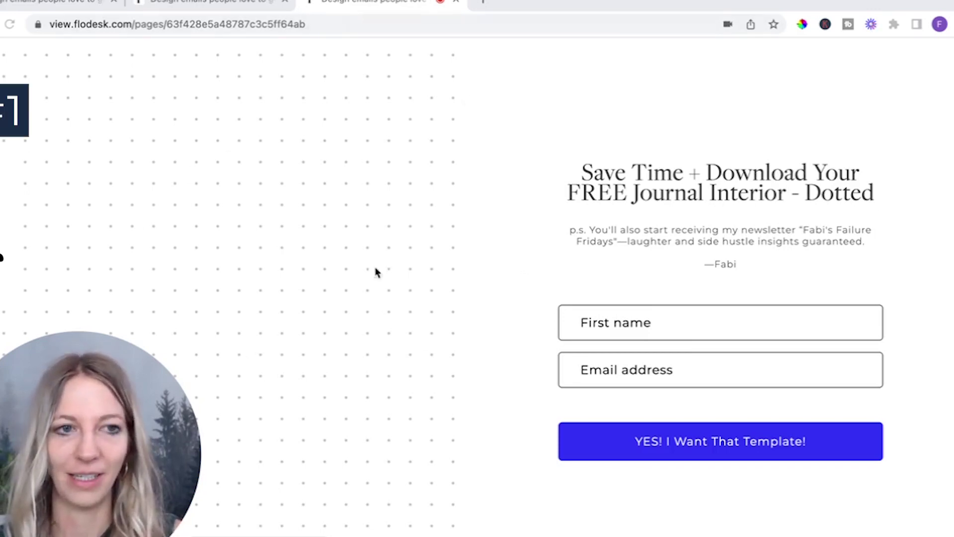
Step: On the Dotted interior sign-up page, enter your first name and email address to request the free template
{"action": "left_click", "coordinate": [268, 3]}
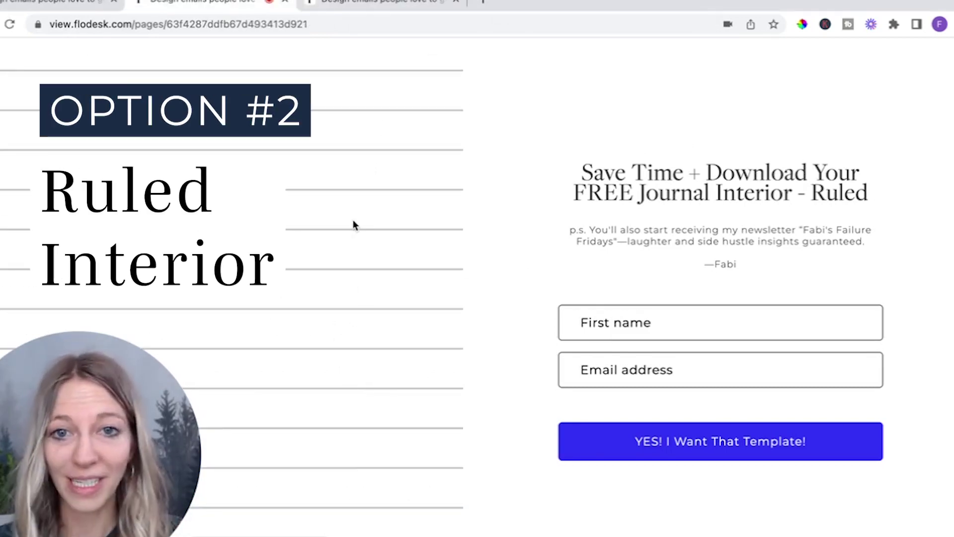
{"action": "left_click", "coordinate": [63, 7]}
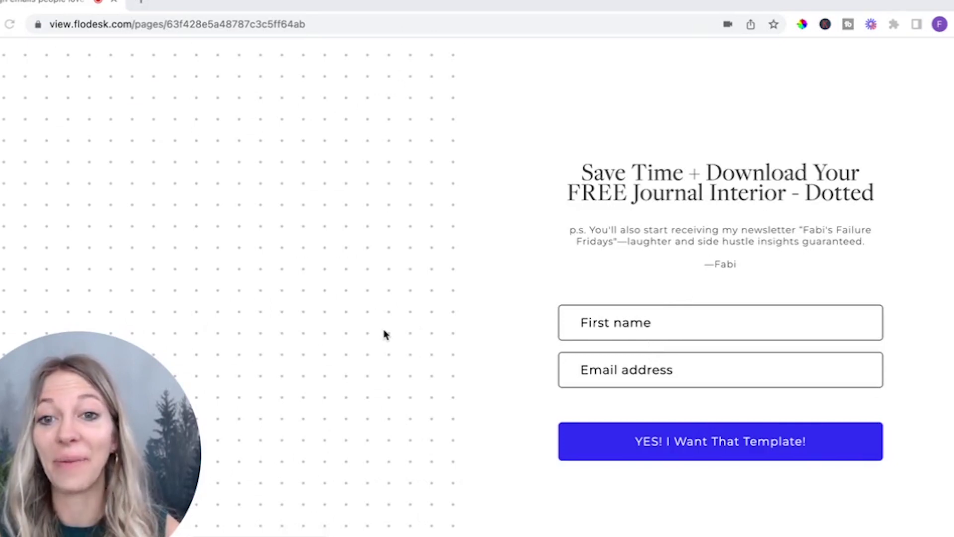
{"action": "left_click", "coordinate": [617, 329]}
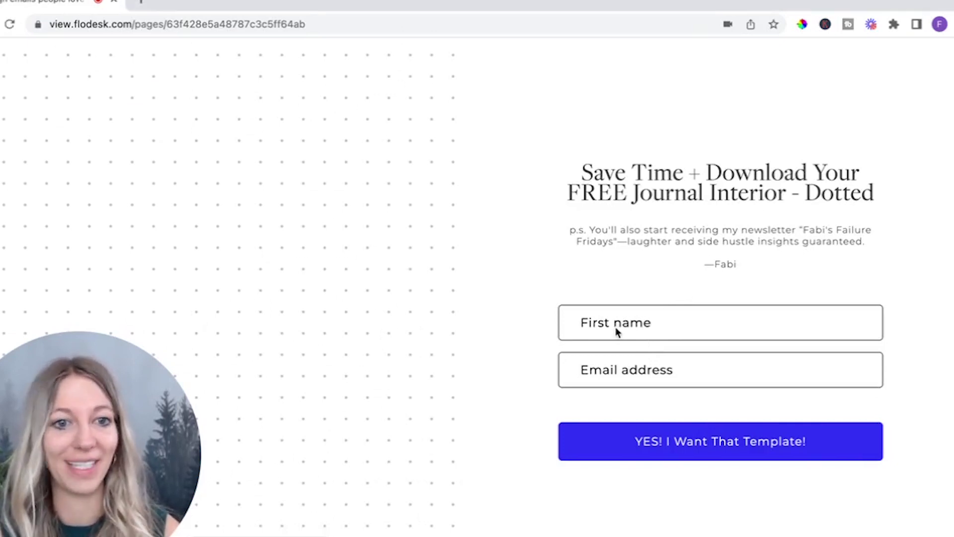
{"action": "left_click", "coordinate": [615, 326]}
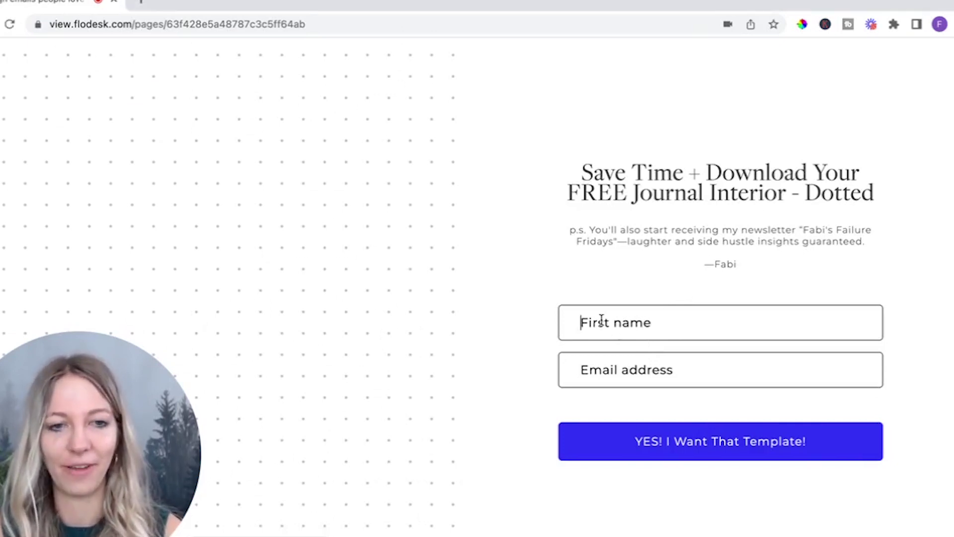
{"action": "type", "text": "Fabi"}
{"action": "key", "text": "Tab"}
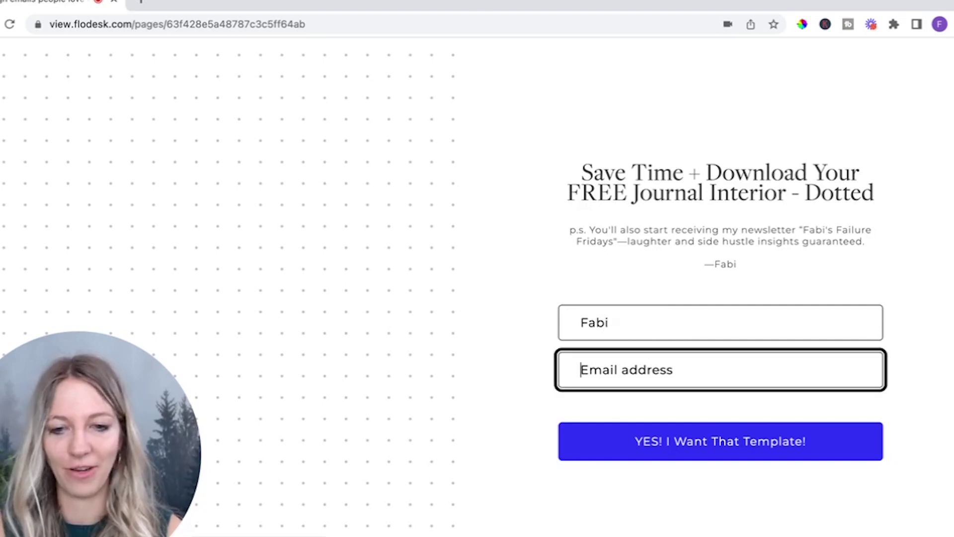
{"action": "type", "text": "h"}
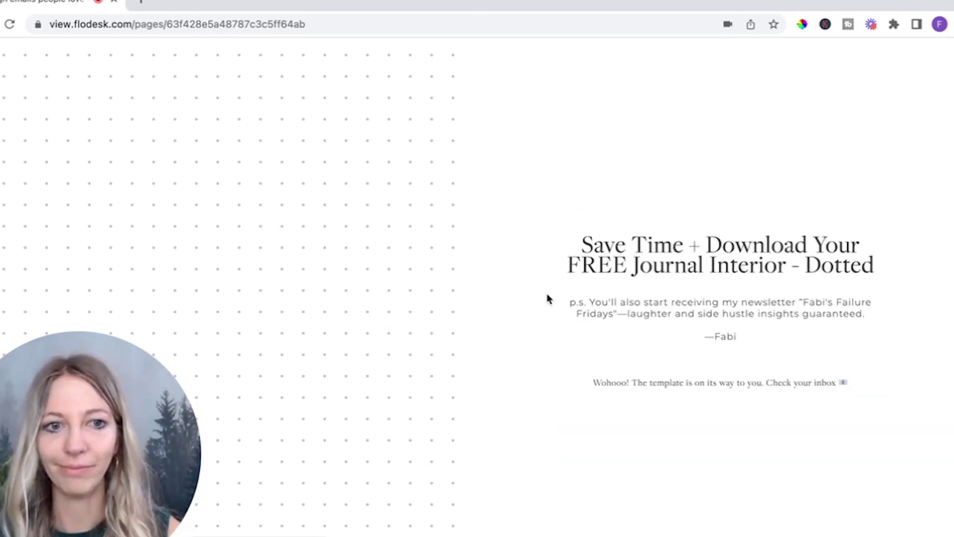
{"action": "left_click", "coordinate": [165, 24]}
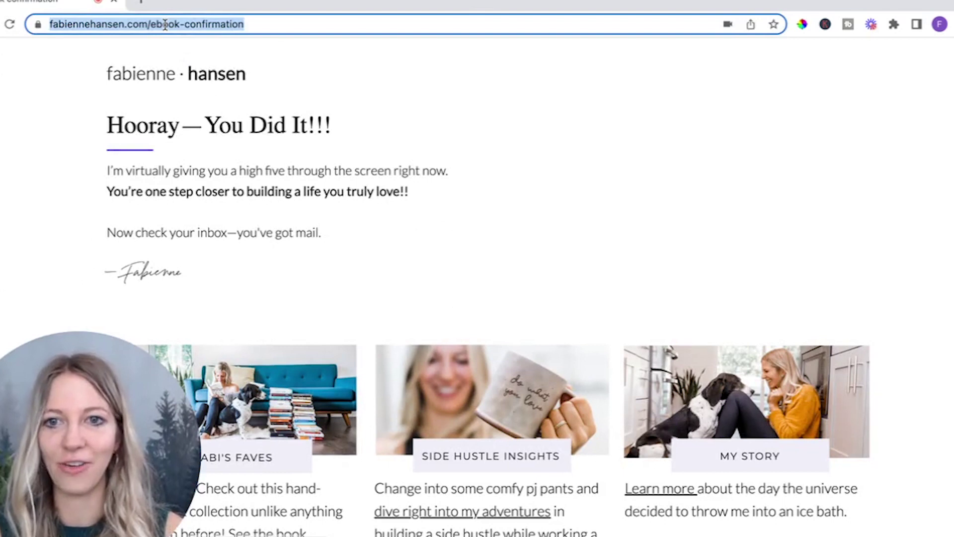
Step: Load gmail.com and scroll to the KDP Template email linking the dotted notebook PDF
{"action": "type", "text": "google.com/mail/"}
{"action": "key", "text": "Return"}
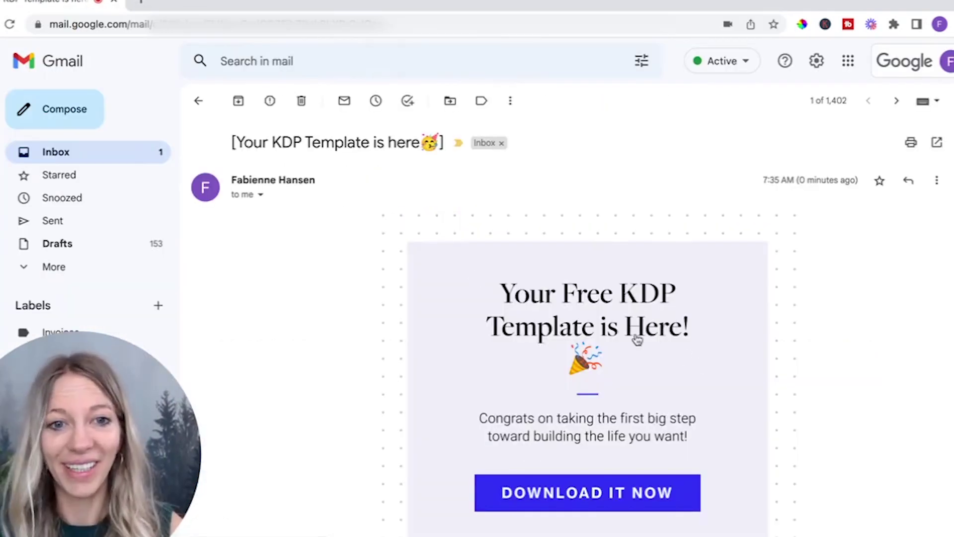
{"action": "scroll", "coordinate": [632, 334], "scroll_direction": "down", "scroll_amount": 2}
{"action": "scroll", "coordinate": [604, 255], "scroll_direction": "down", "scroll_amount": 1}
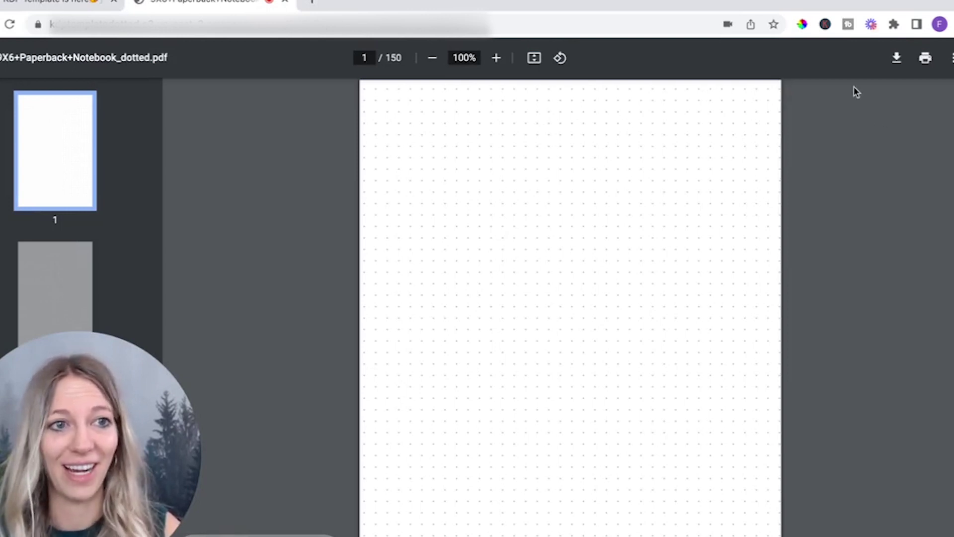
Step: Download the 150-page 9X6+Paperback+Notebook_dotted PDF and save it to the Desktop
{"action": "left_click", "coordinate": [897, 59]}
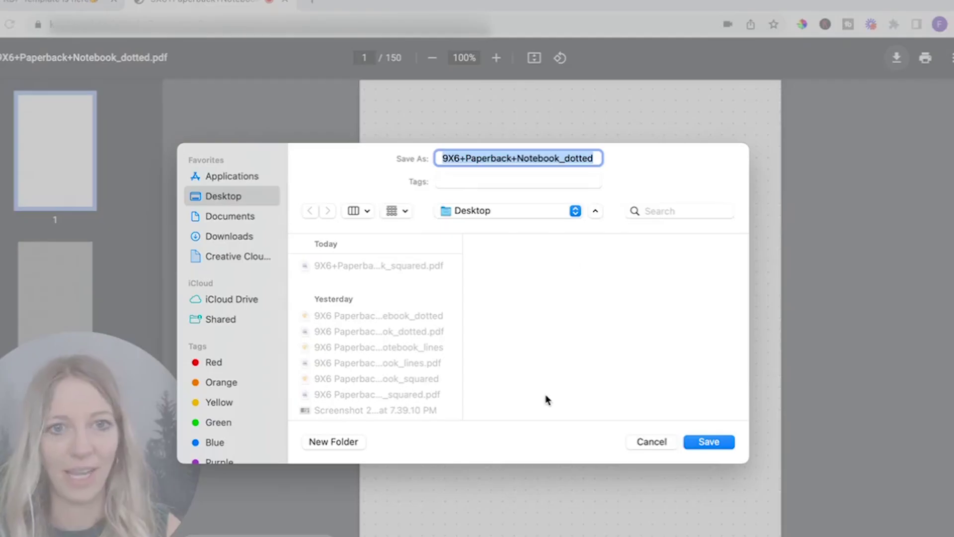
{"action": "left_click", "coordinate": [712, 442]}
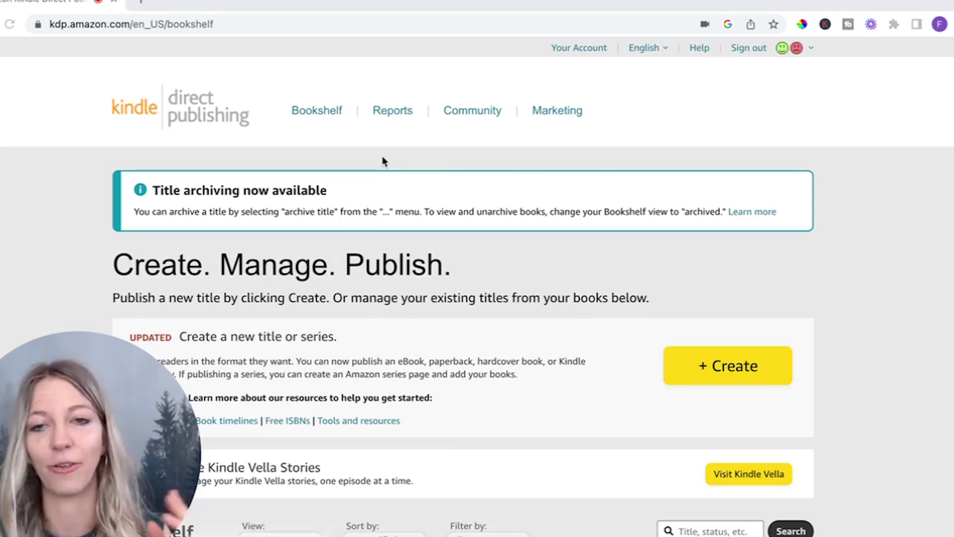
Step: From the KDP Bookshelf, choose + Create and then Create paperback
{"action": "left_click", "coordinate": [324, 116]}
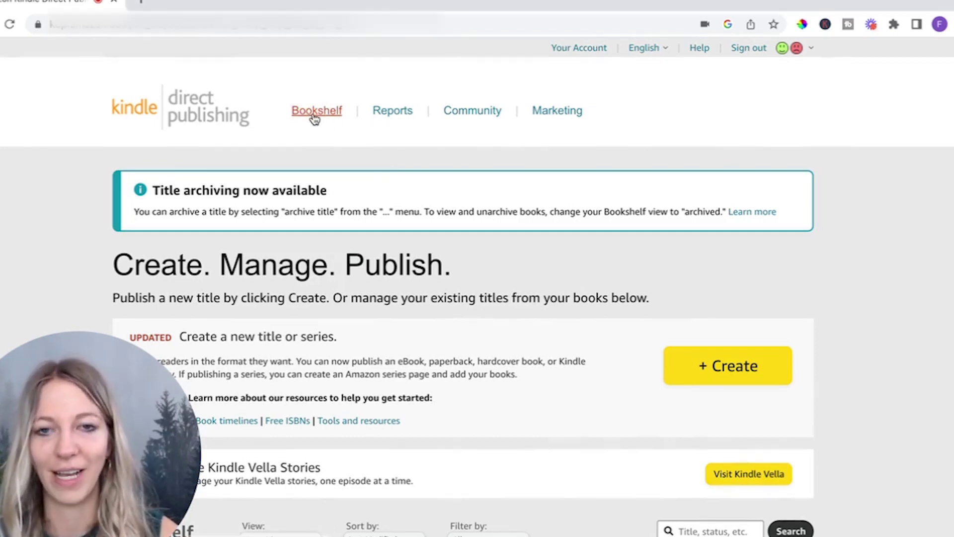
{"action": "scroll", "coordinate": [378, 272], "scroll_direction": "down", "scroll_amount": 15}
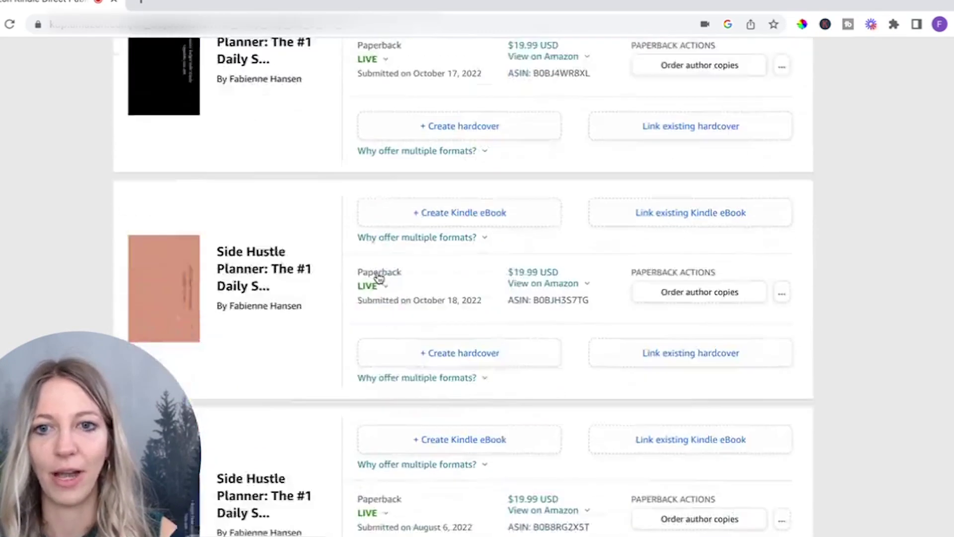
{"action": "scroll", "coordinate": [434, 448], "scroll_direction": "up", "scroll_amount": 15}
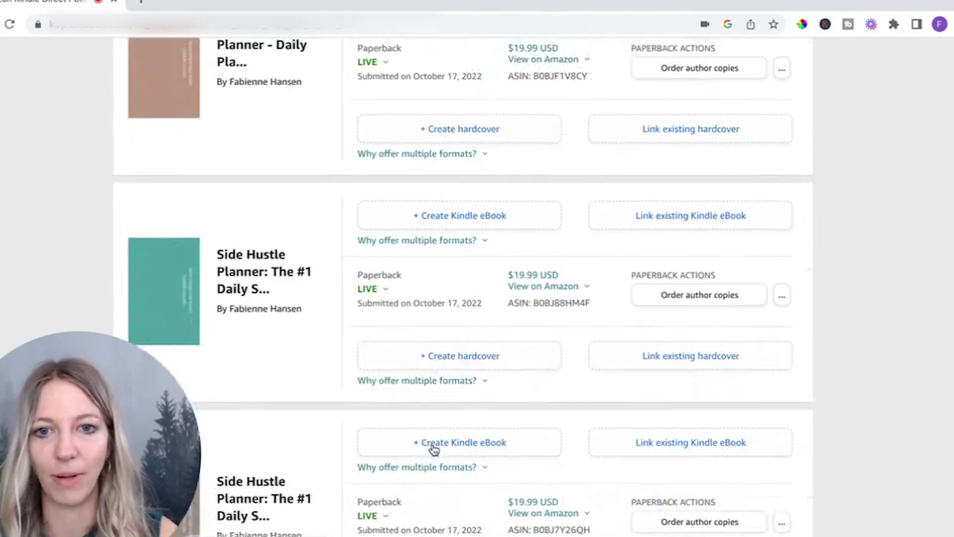
{"action": "scroll", "coordinate": [435, 420], "scroll_direction": "up", "scroll_amount": 7}
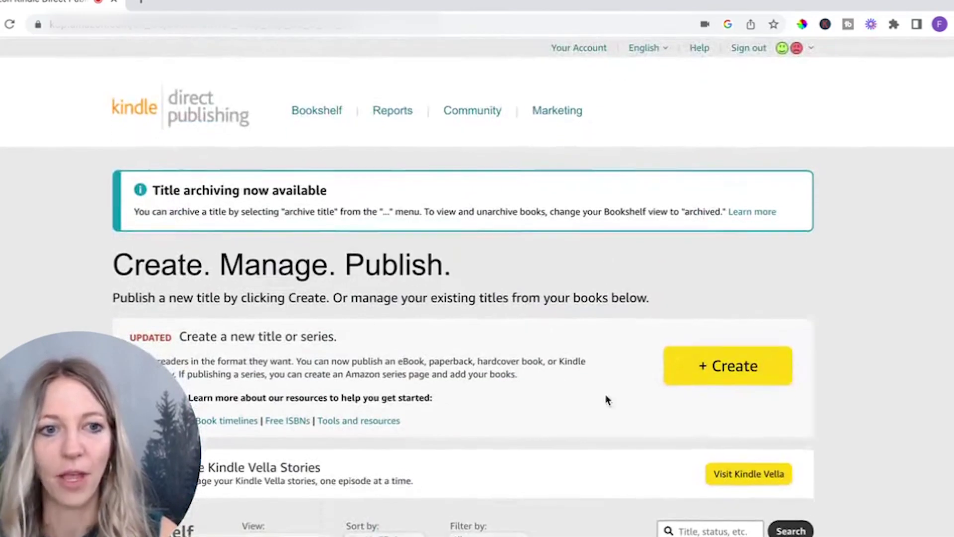
{"action": "left_click", "coordinate": [717, 368]}
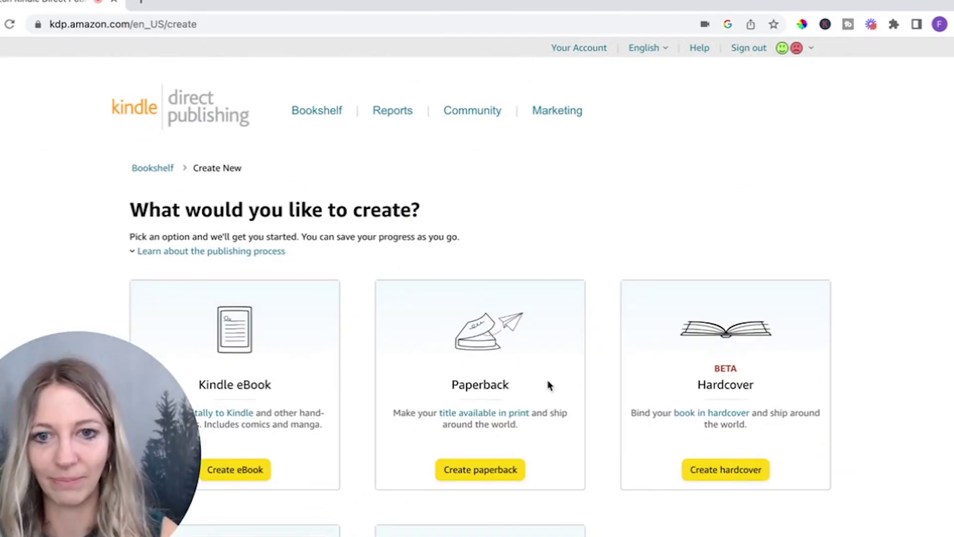
{"action": "scroll", "coordinate": [549, 386], "scroll_direction": "down", "scroll_amount": 2}
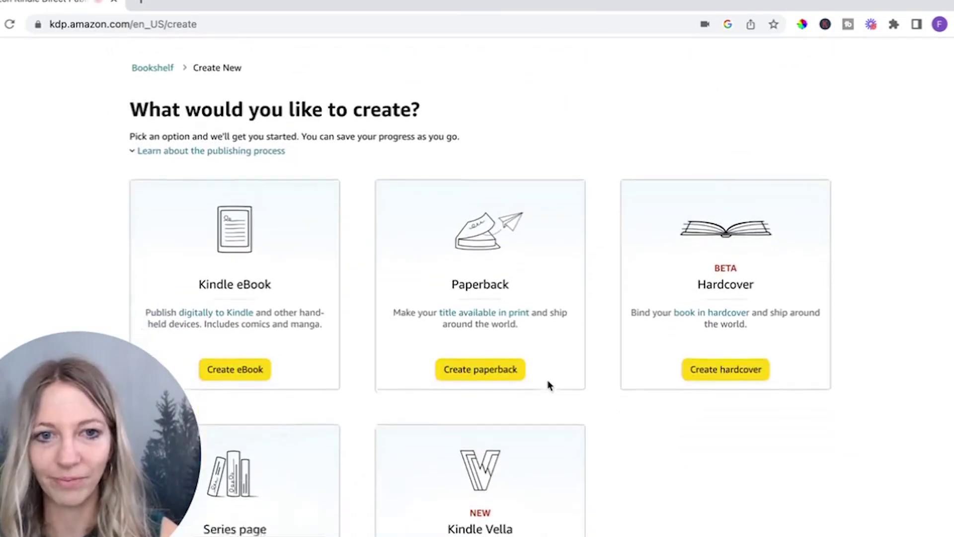
{"action": "left_click", "coordinate": [490, 379]}
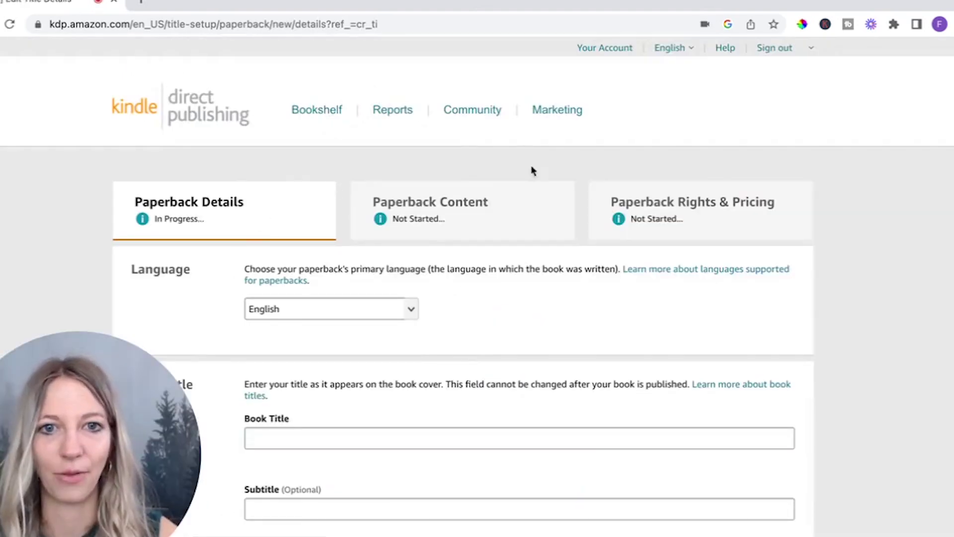
{"action": "scroll", "coordinate": [384, 318], "scroll_direction": "down", "scroll_amount": 1}
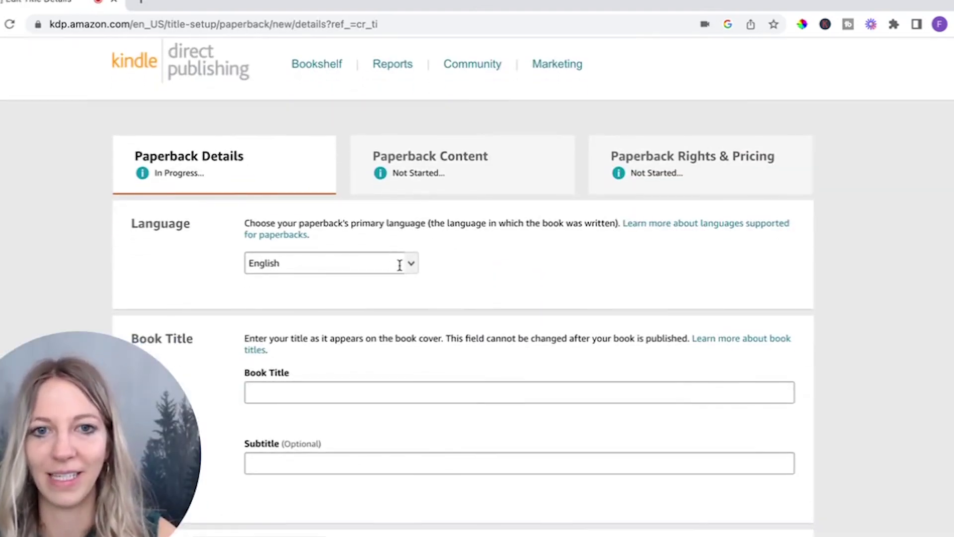
{"action": "left_click", "coordinate": [409, 267]}
{"action": "left_click", "coordinate": [395, 289]}
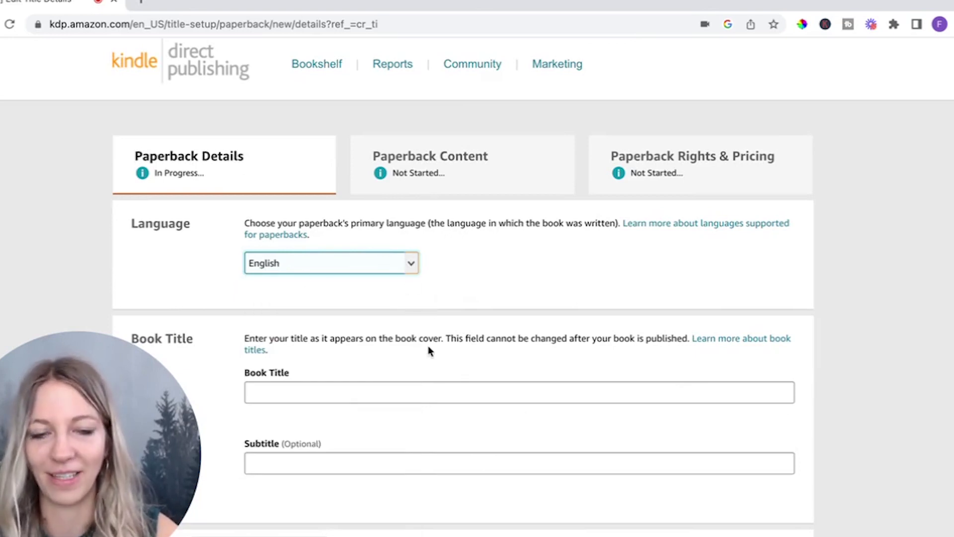
{"action": "left_click", "coordinate": [416, 272]}
{"action": "left_click", "coordinate": [415, 273]}
{"action": "left_click", "coordinate": [415, 273]}
{"action": "left_click", "coordinate": [354, 288]}
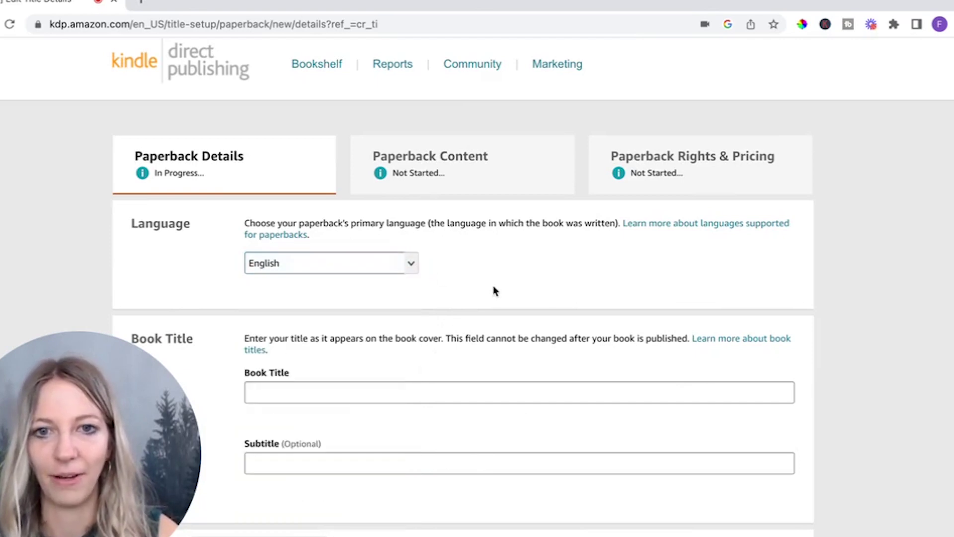
{"action": "scroll", "coordinate": [441, 354], "scroll_direction": "down", "scroll_amount": 2}
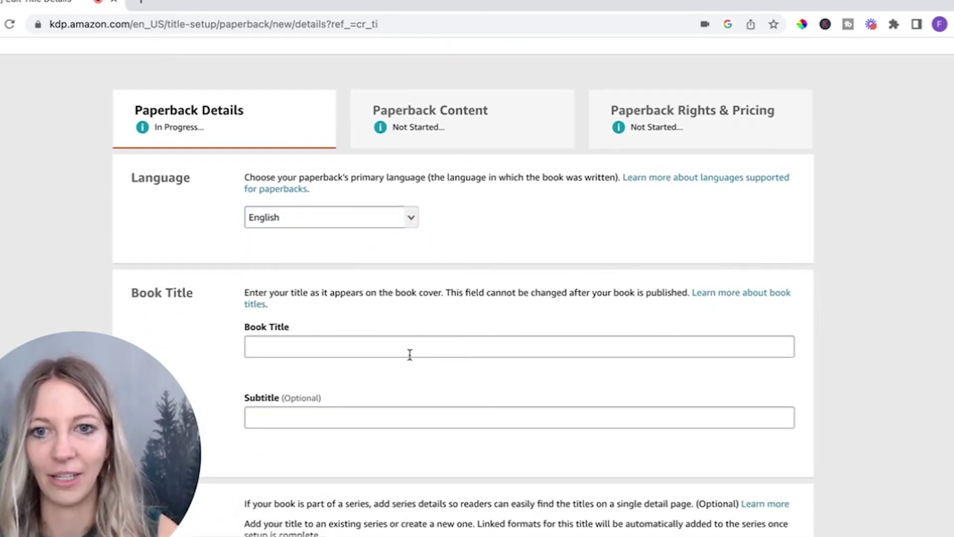
{"action": "scroll", "coordinate": [387, 351], "scroll_direction": "down", "scroll_amount": 2}
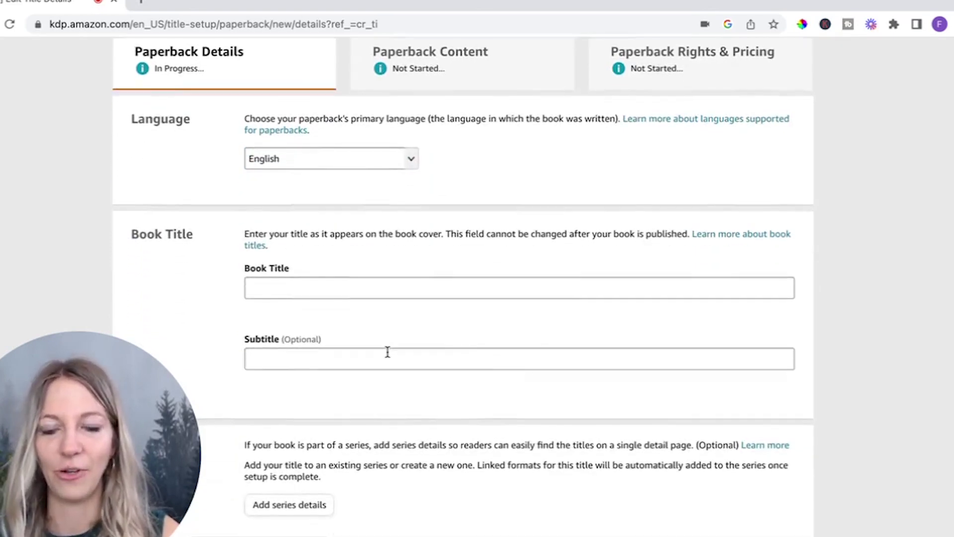
{"action": "left_click", "coordinate": [350, 288]}
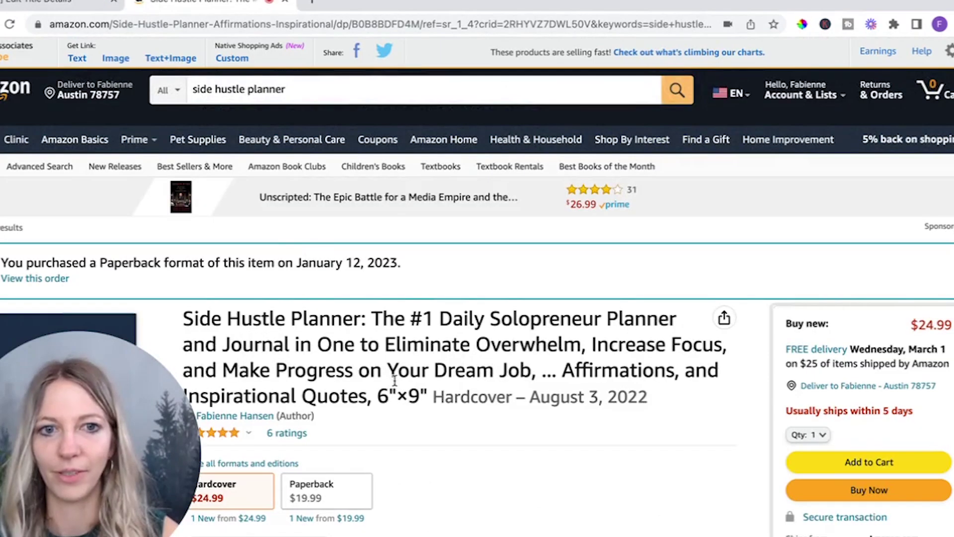
Step: Select the Side Hustle Planner listing's full product title, then return to the KDP title details tab
{"action": "scroll", "coordinate": [394, 380], "scroll_direction": "down", "scroll_amount": 1}
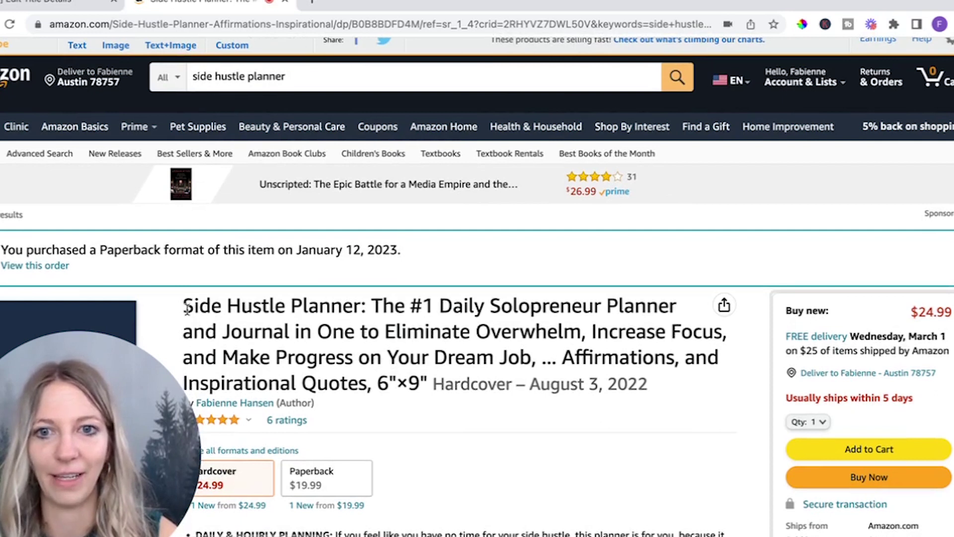
{"action": "left_click_drag", "start_coordinate": [183, 306], "coordinate": [435, 377]}
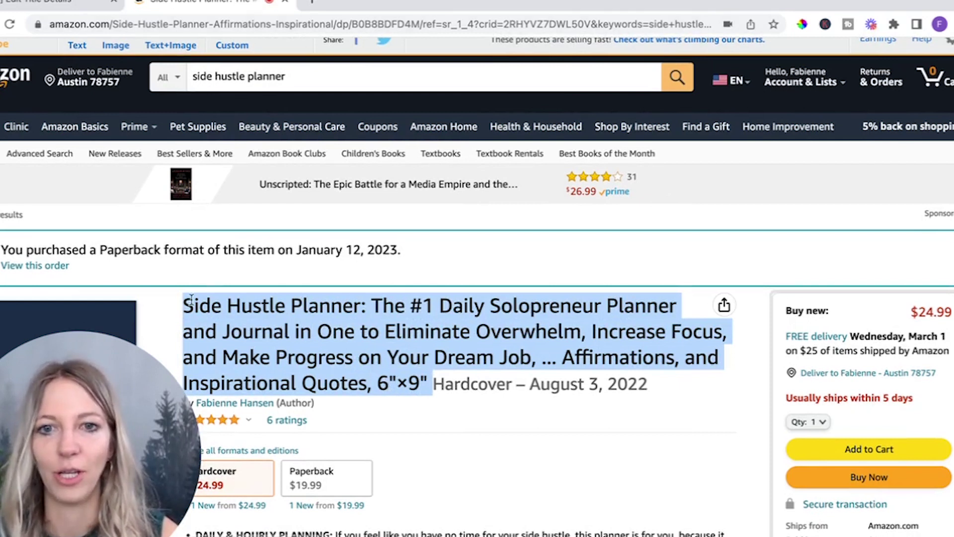
{"action": "key", "text": "ctrl+shift+Tab"}
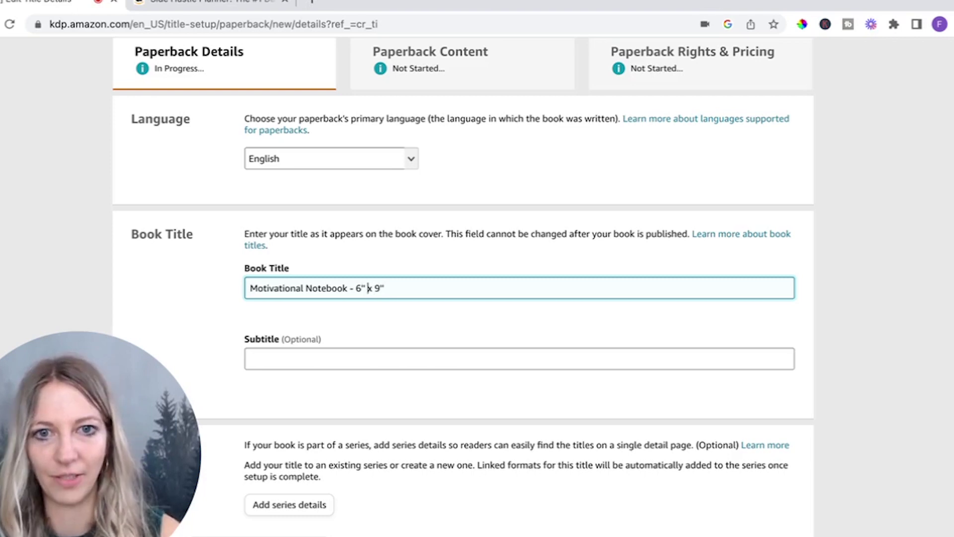
Step: Delete the stray space after 6" in the book title, leave the subtitle blank, and scroll to Author
{"action": "key", "text": "BackSpace"}
{"action": "left_click", "coordinate": [347, 361]}
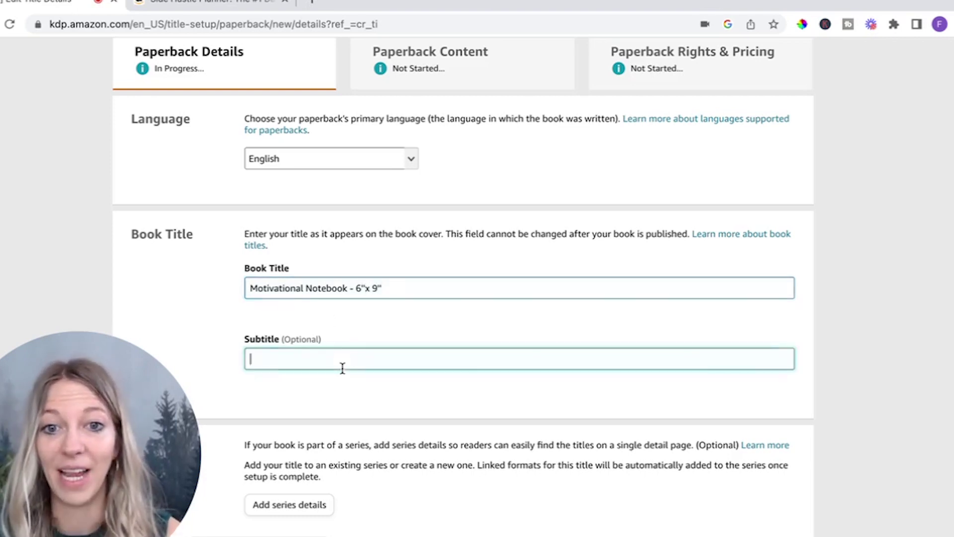
{"action": "scroll", "coordinate": [324, 366], "scroll_direction": "down", "scroll_amount": 1}
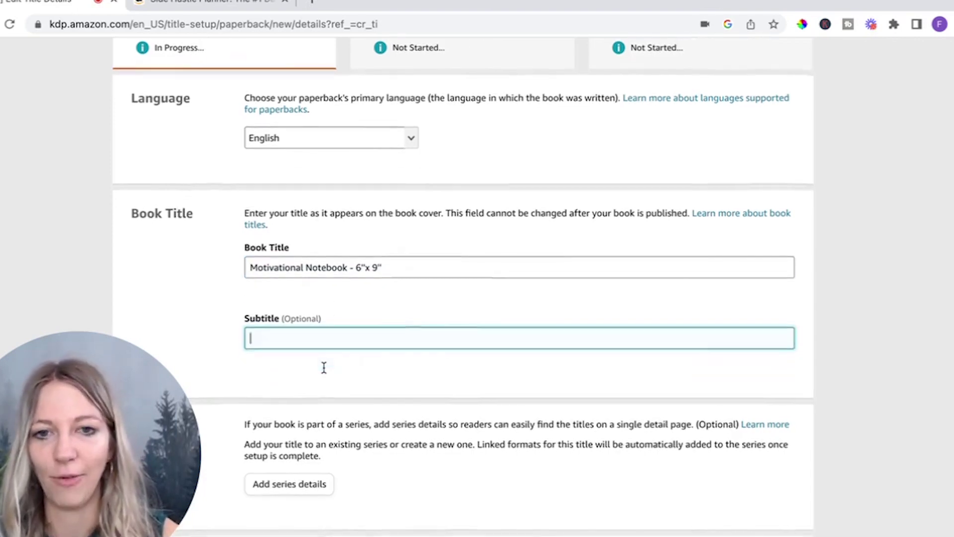
{"action": "scroll", "coordinate": [326, 364], "scroll_direction": "down", "scroll_amount": 1}
{"action": "scroll", "coordinate": [328, 367], "scroll_direction": "down", "scroll_amount": 5}
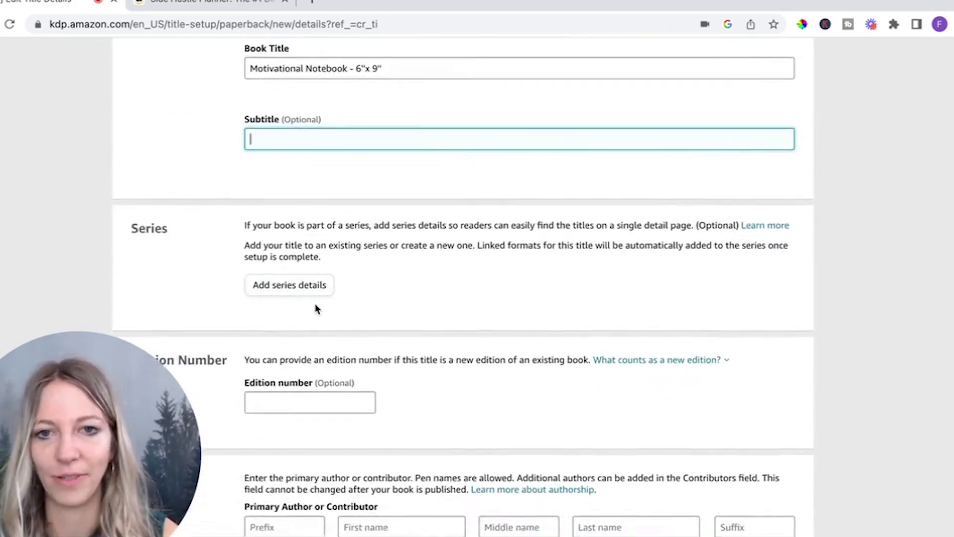
{"action": "scroll", "coordinate": [316, 306], "scroll_direction": "down", "scroll_amount": 1}
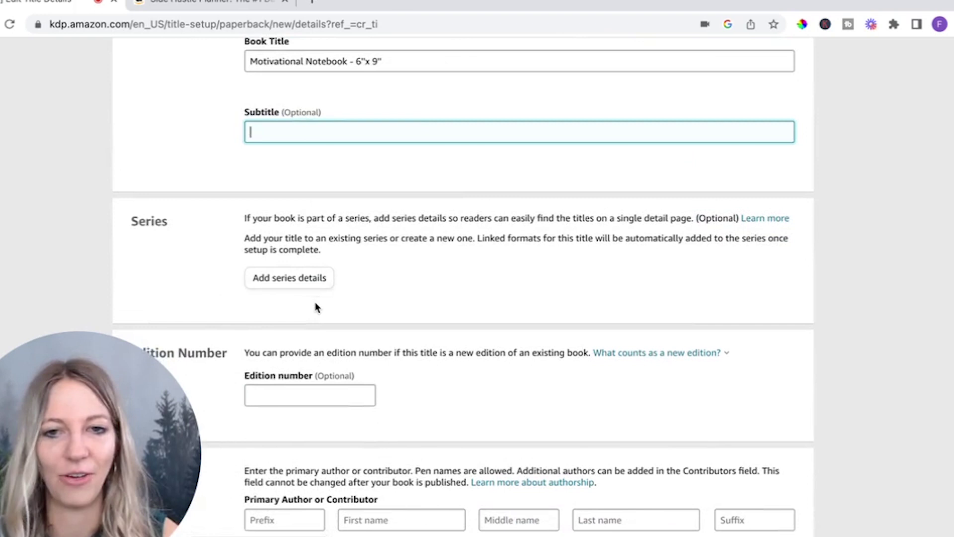
{"action": "scroll", "coordinate": [389, 301], "scroll_direction": "down", "scroll_amount": 4}
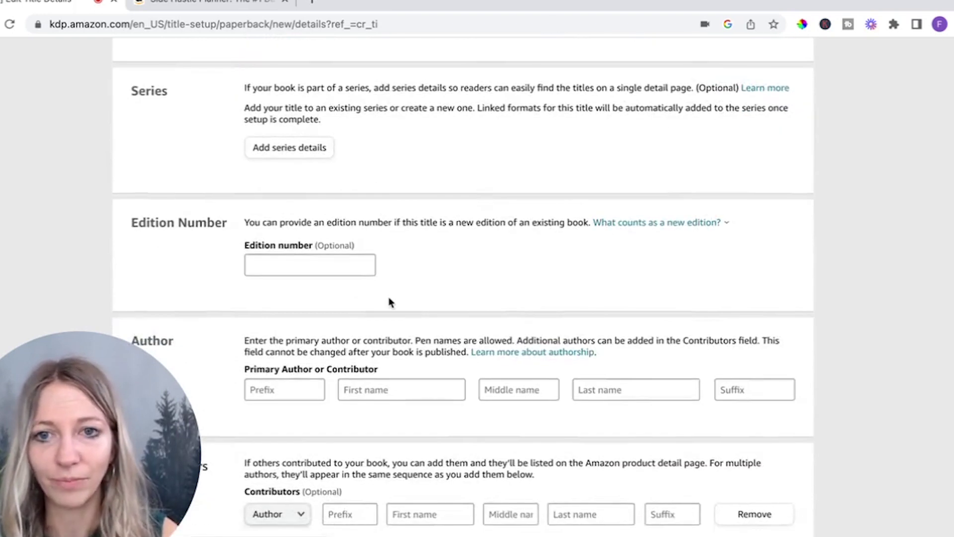
{"action": "scroll", "coordinate": [308, 281], "scroll_direction": "down", "scroll_amount": 3}
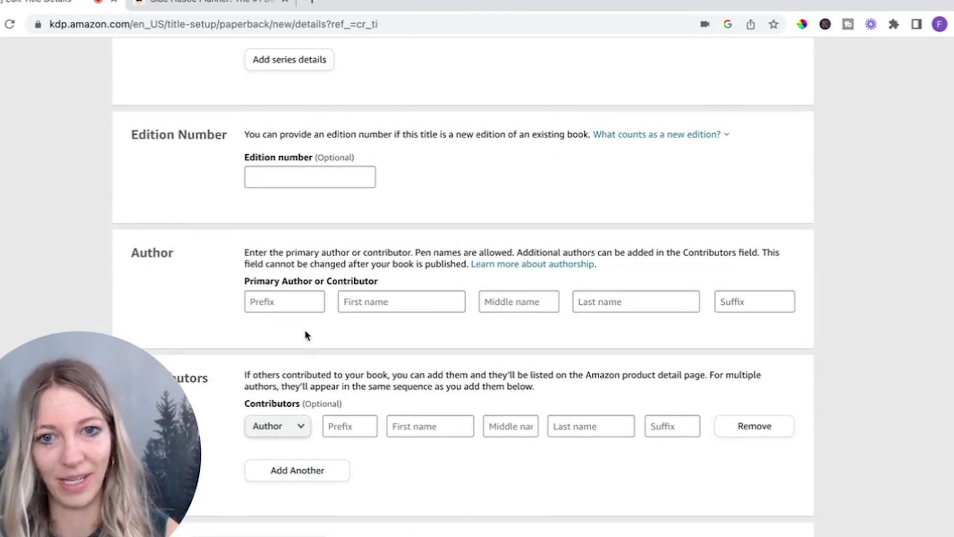
Step: Enter the primary author's first and last name
{"action": "left_click", "coordinate": [408, 303]}
{"action": "type", "text": "Fab"}
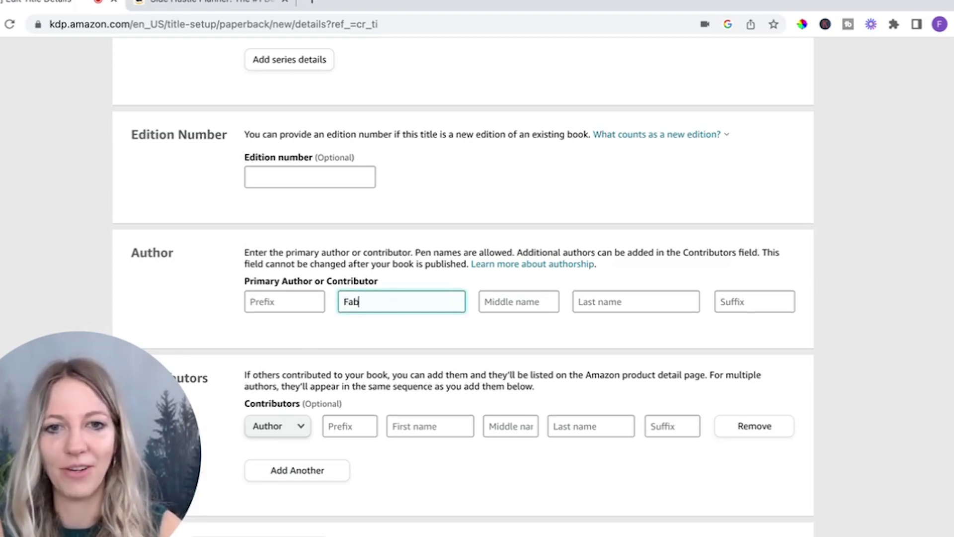
{"action": "type", "text": "ienne"}
{"action": "key", "text": "Tab"}
{"action": "key", "text": "Tab"}
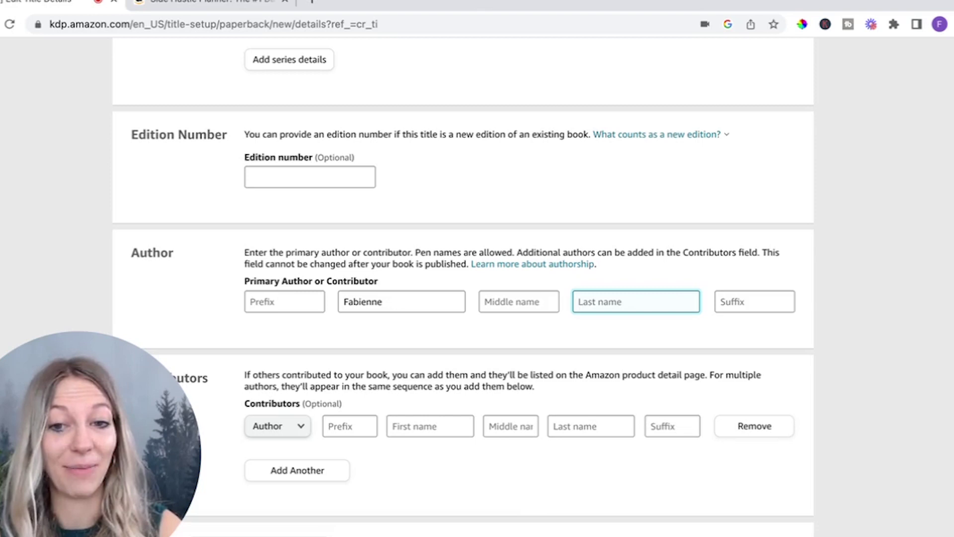
{"action": "type", "text": "Hansen"}
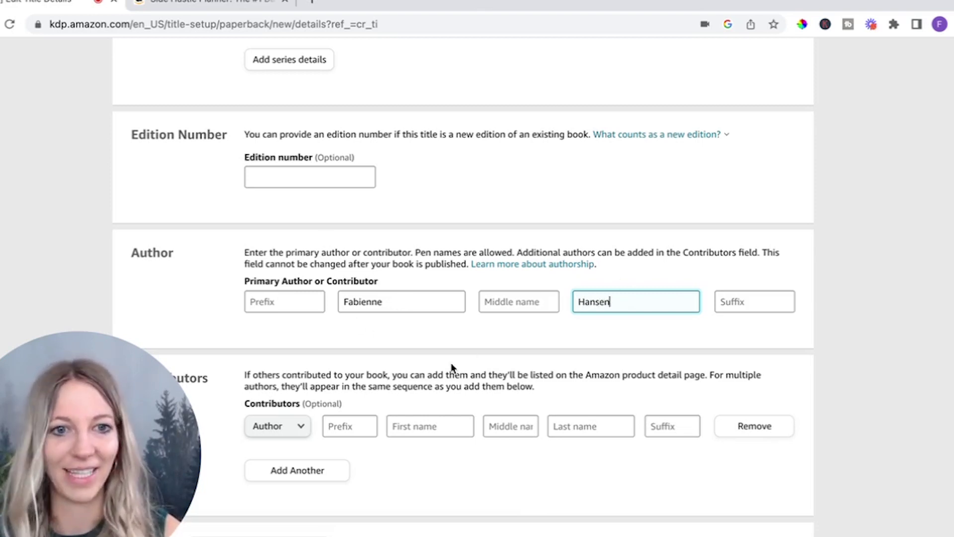
Step: Place the cursor in the Description editor and go back to the Amazon planner listing
{"action": "scroll", "coordinate": [451, 362], "scroll_direction": "down", "scroll_amount": 3}
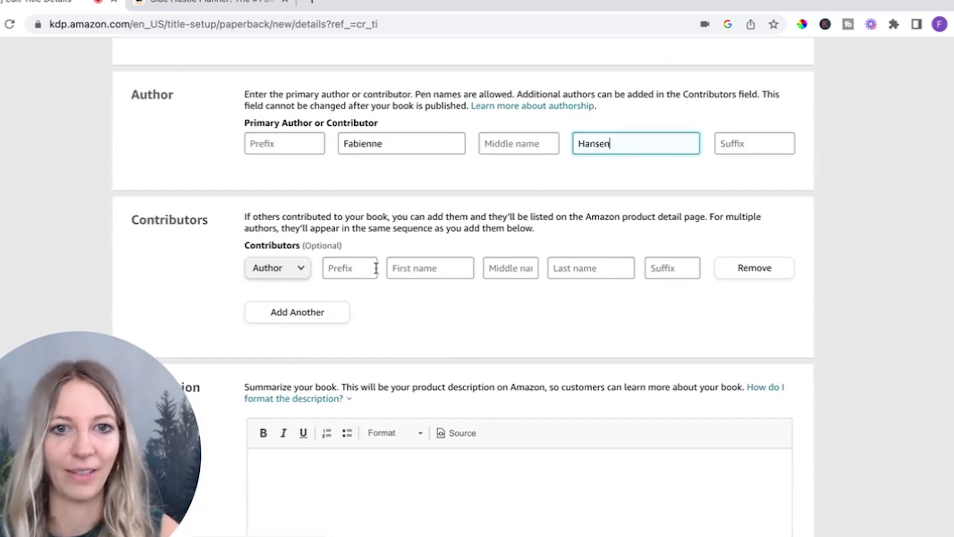
{"action": "scroll", "coordinate": [378, 308], "scroll_direction": "down", "scroll_amount": 1}
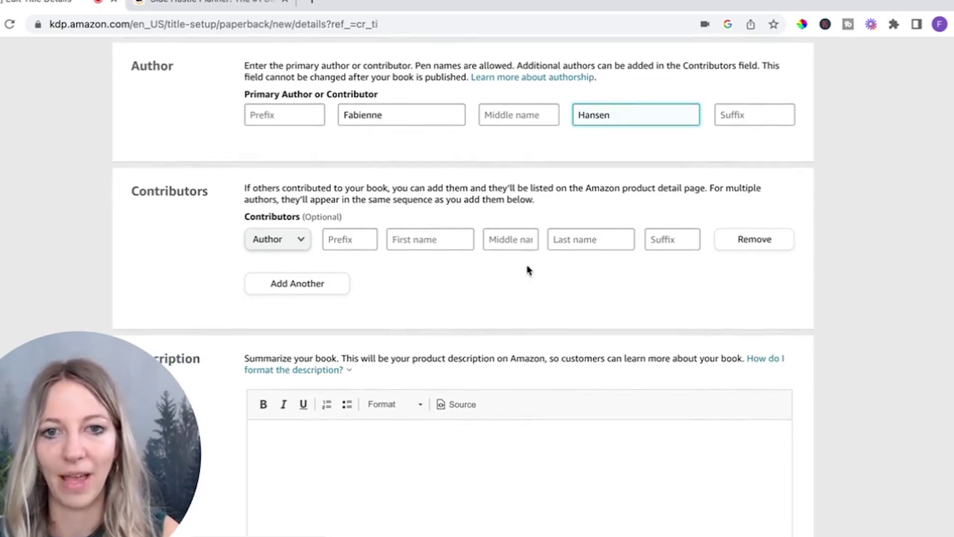
{"action": "scroll", "coordinate": [530, 298], "scroll_direction": "down", "scroll_amount": 2}
{"action": "left_click", "coordinate": [465, 369]}
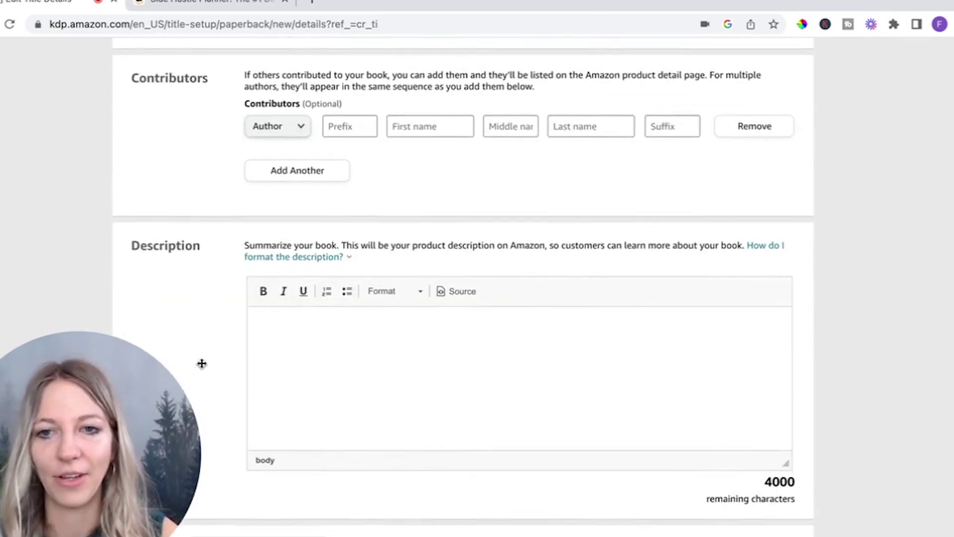
{"action": "scroll", "coordinate": [462, 422], "scroll_direction": "down", "scroll_amount": 1}
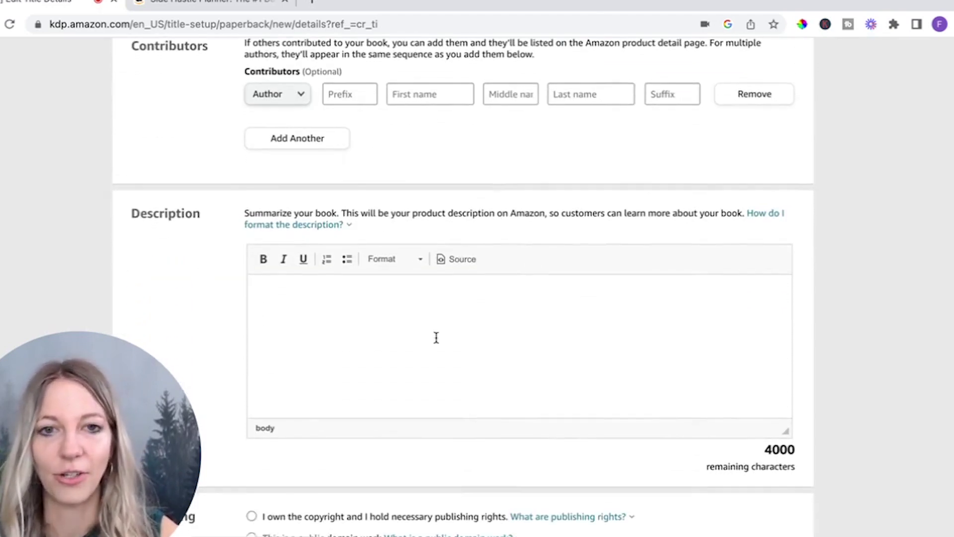
{"action": "scroll", "coordinate": [436, 338], "scroll_direction": "down", "scroll_amount": 1}
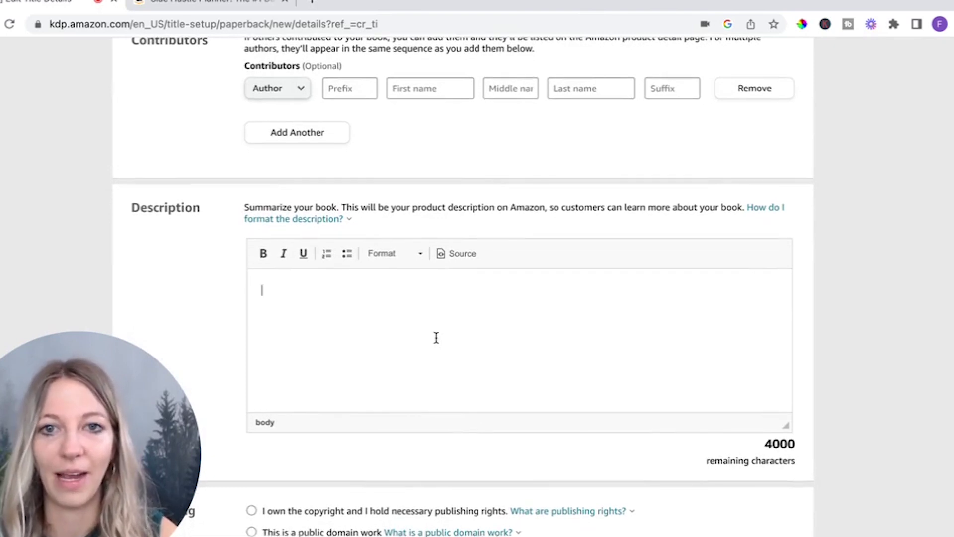
{"action": "scroll", "coordinate": [436, 338], "scroll_direction": "up", "scroll_amount": 1}
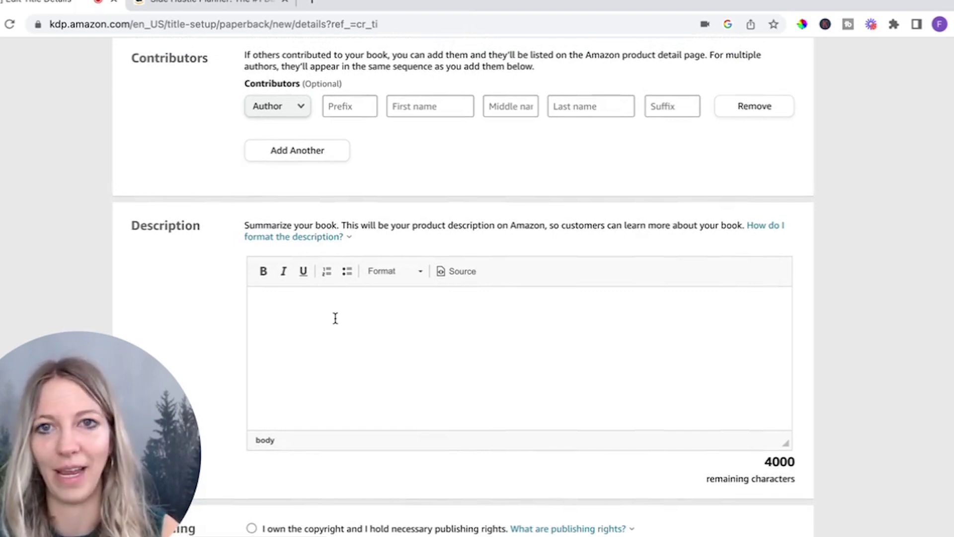
{"action": "left_click", "coordinate": [203, 4]}
Step: Expand the planner listing's full product description and locate its feature bullets
{"action": "left_click", "coordinate": [232, 346]}
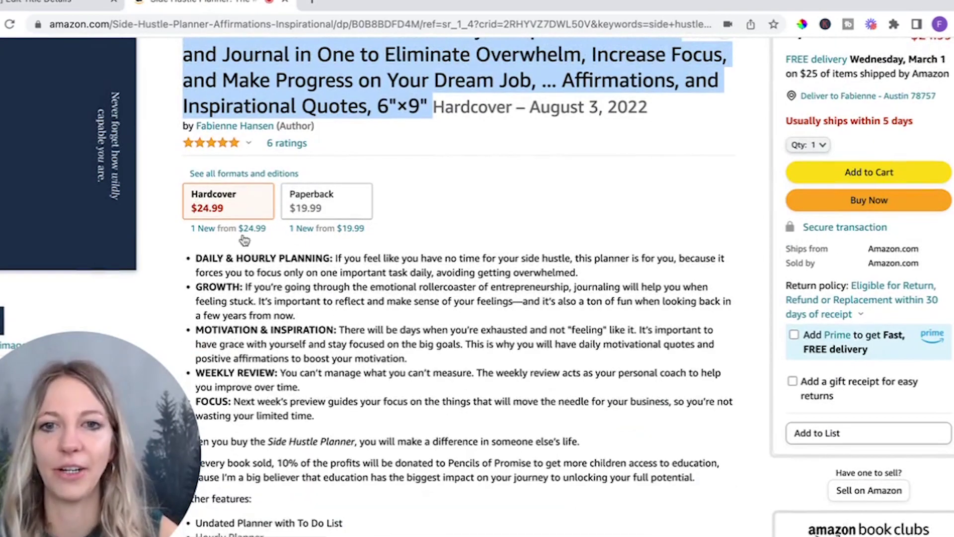
{"action": "left_click_drag", "start_coordinate": [204, 256], "coordinate": [393, 497]}
{"action": "scroll", "coordinate": [395, 498], "scroll_direction": "down", "scroll_amount": 3}
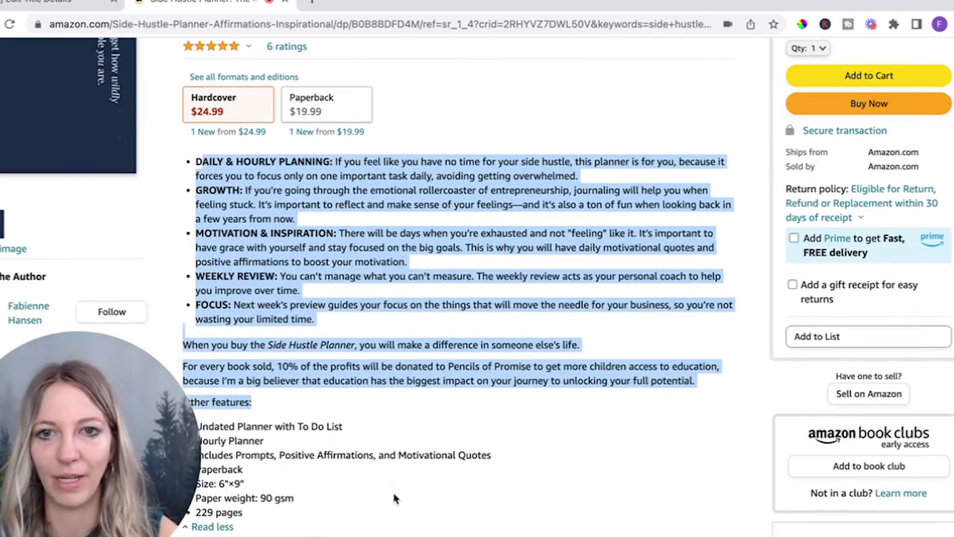
{"action": "left_click", "coordinate": [292, 254]}
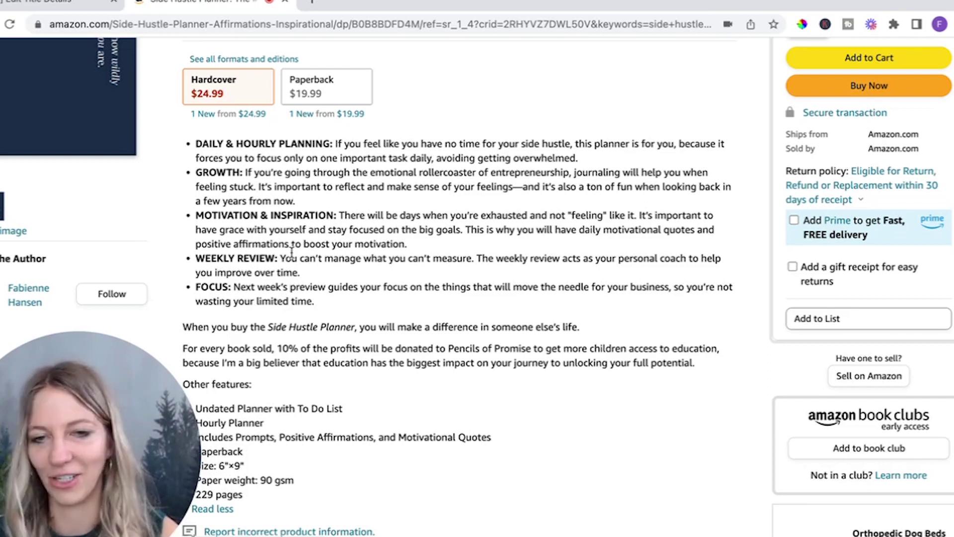
{"action": "scroll", "coordinate": [304, 324], "scroll_direction": "down", "scroll_amount": 1}
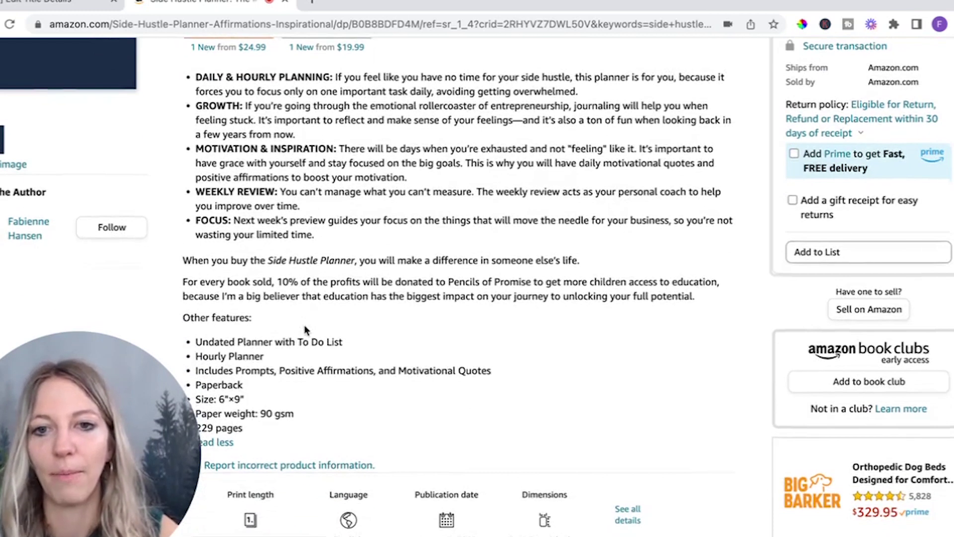
{"action": "scroll", "coordinate": [227, 408], "scroll_direction": "down", "scroll_amount": 1}
{"action": "left_click_drag", "start_coordinate": [196, 285], "coordinate": [255, 372]}
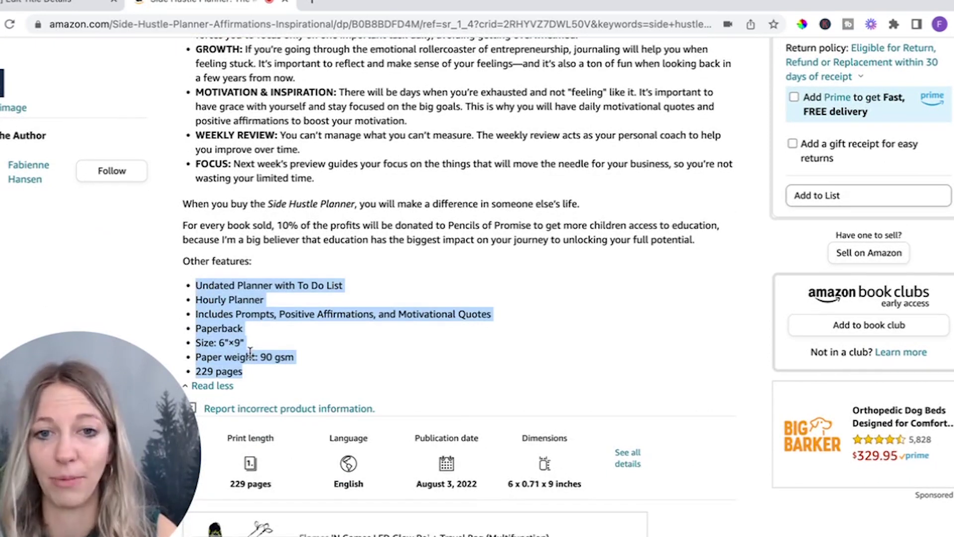
{"action": "left_click", "coordinate": [250, 352]}
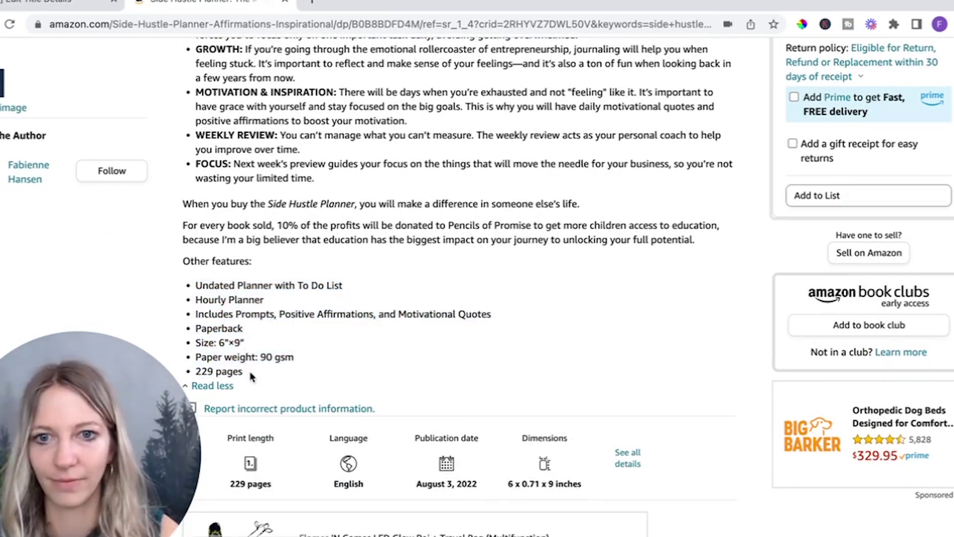
Step: Copy the Paperback, 6"x9" size, 90 gsm and 229-page bullets into the KDP Description
{"action": "left_click_drag", "start_coordinate": [251, 375], "coordinate": [195, 325]}
{"action": "key", "text": "ctrl+c"}
{"action": "key", "text": "ctrl+shift+Tab"}
{"action": "left_click", "coordinate": [283, 302]}
{"action": "key", "text": "ctrl+v"}
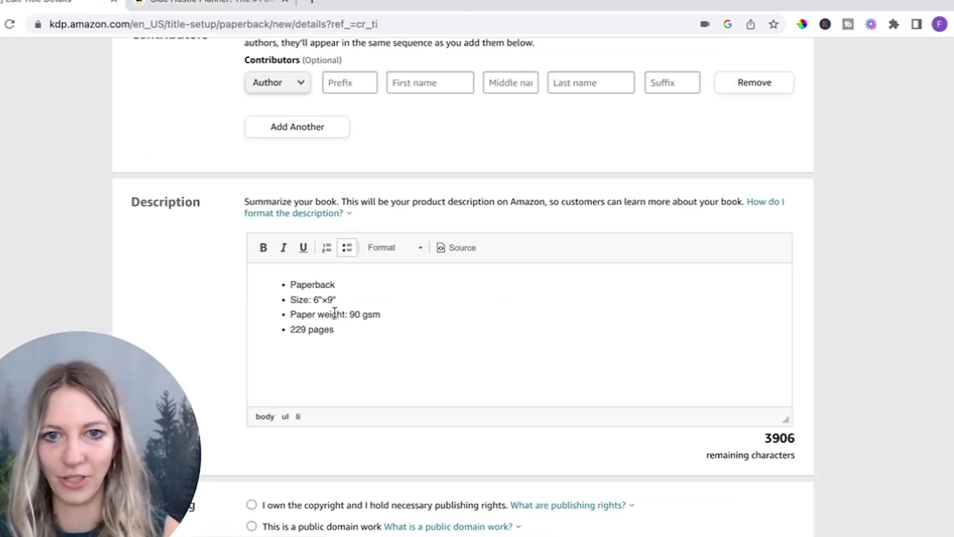
Step: Change the description's page count from 229 to 150
{"action": "double_click", "coordinate": [298, 330]}
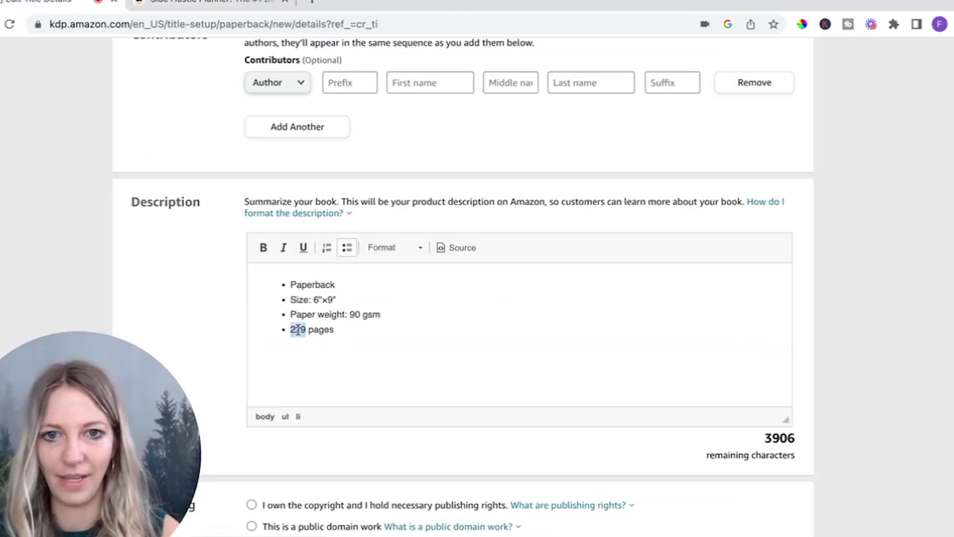
{"action": "type", "text": "150"}
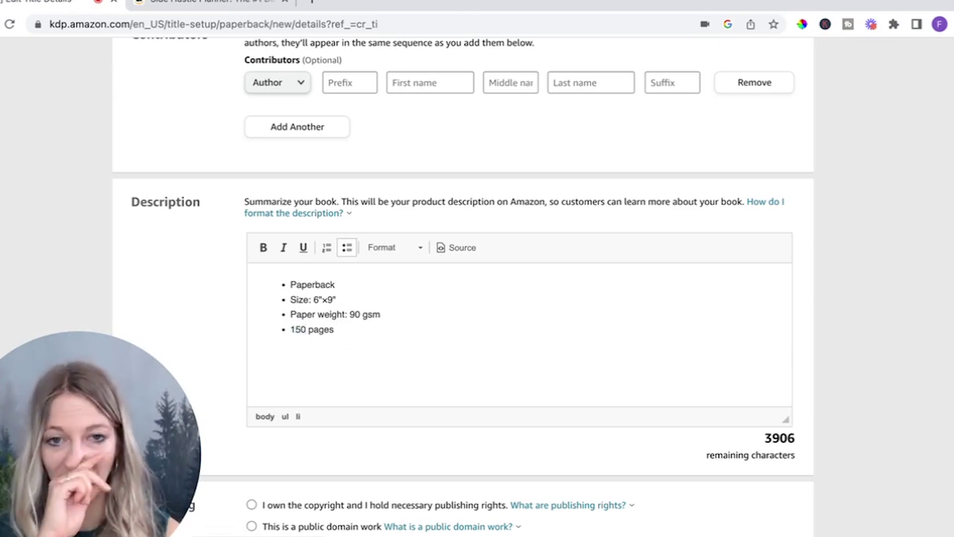
{"action": "scroll", "coordinate": [374, 378], "scroll_direction": "down", "scroll_amount": 4}
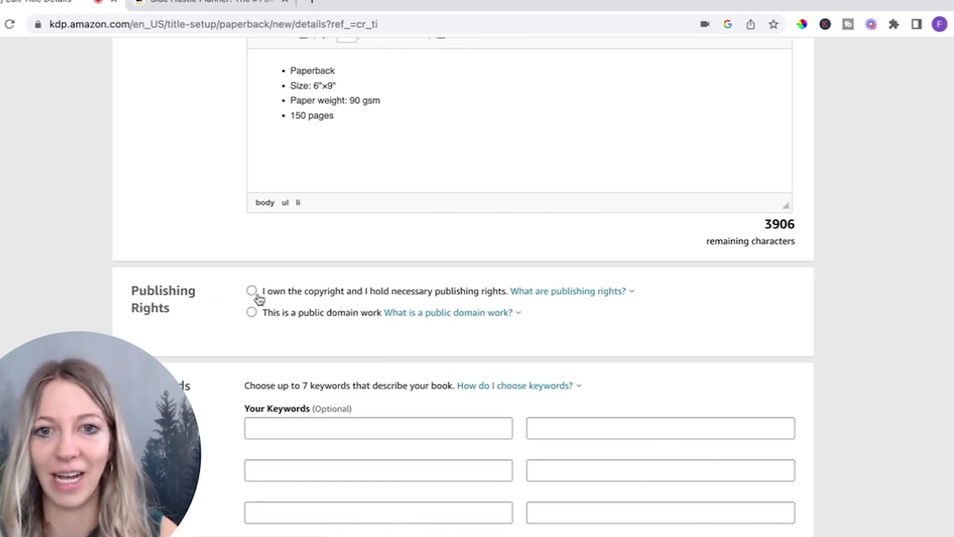
Step: Declare that you own the copyright and publishing rights, then move to the first keyword field
{"action": "left_click", "coordinate": [253, 292]}
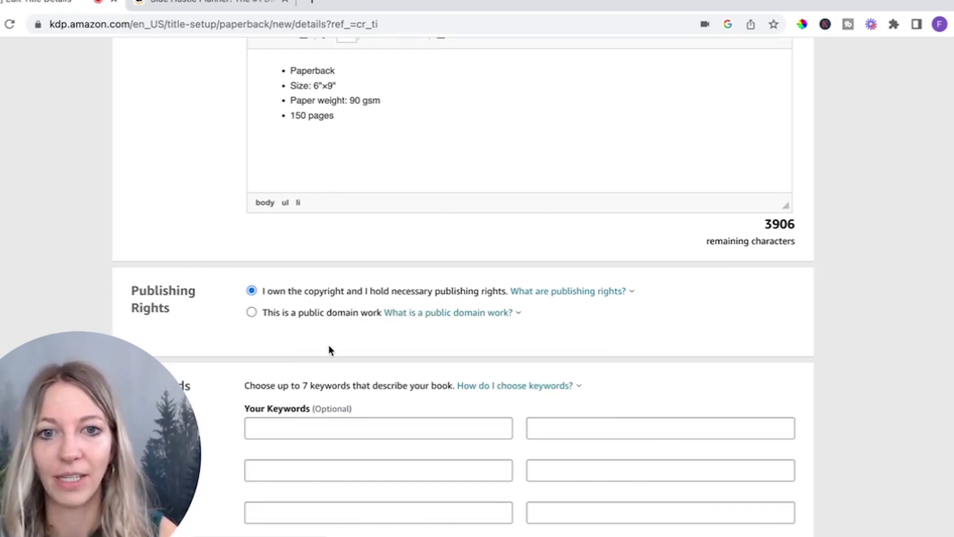
{"action": "scroll", "coordinate": [329, 344], "scroll_direction": "down", "scroll_amount": 4}
{"action": "left_click", "coordinate": [307, 232]}
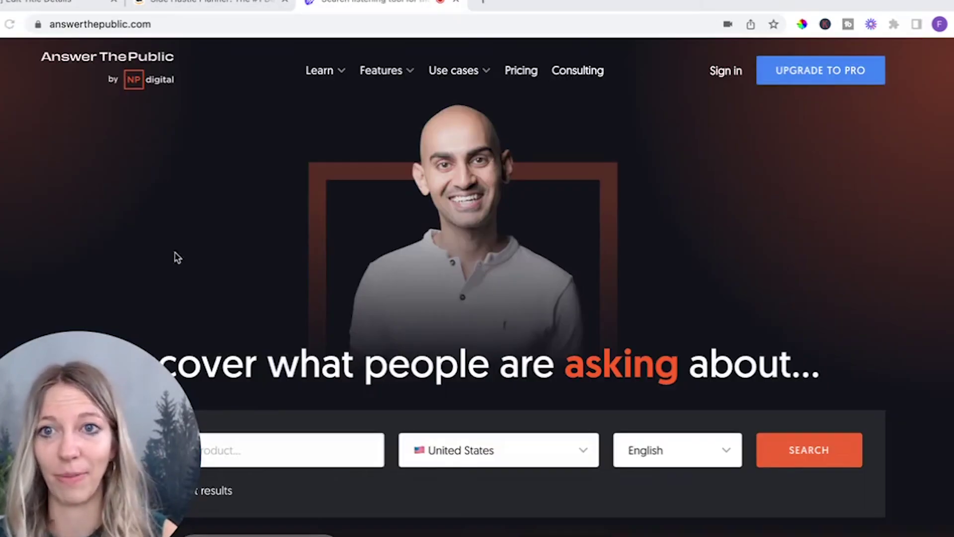
Step: Search AnswerThePublic for 'journal', replacing the initially typed 'notebook'
{"action": "scroll", "coordinate": [205, 266], "scroll_direction": "down", "scroll_amount": 4}
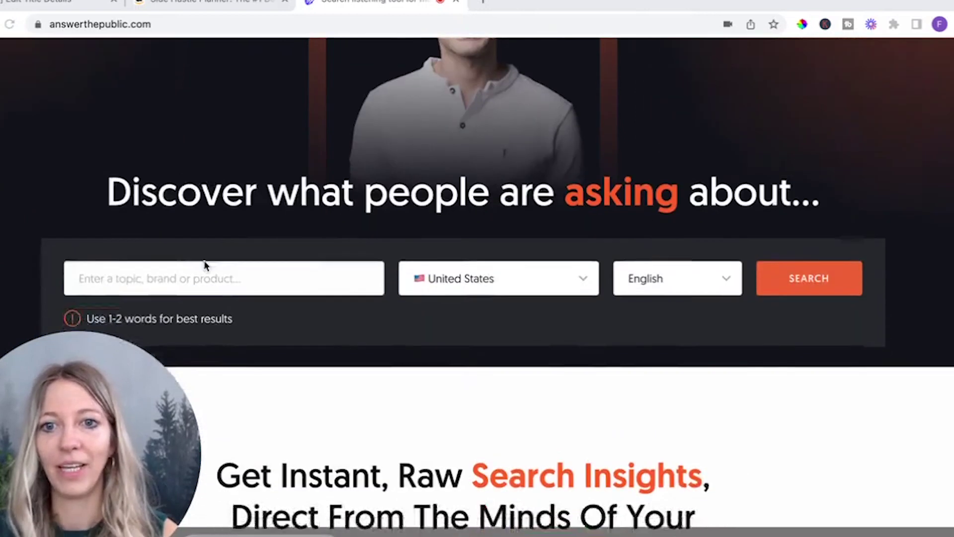
{"action": "left_click", "coordinate": [188, 263]}
{"action": "type", "text": "n"}
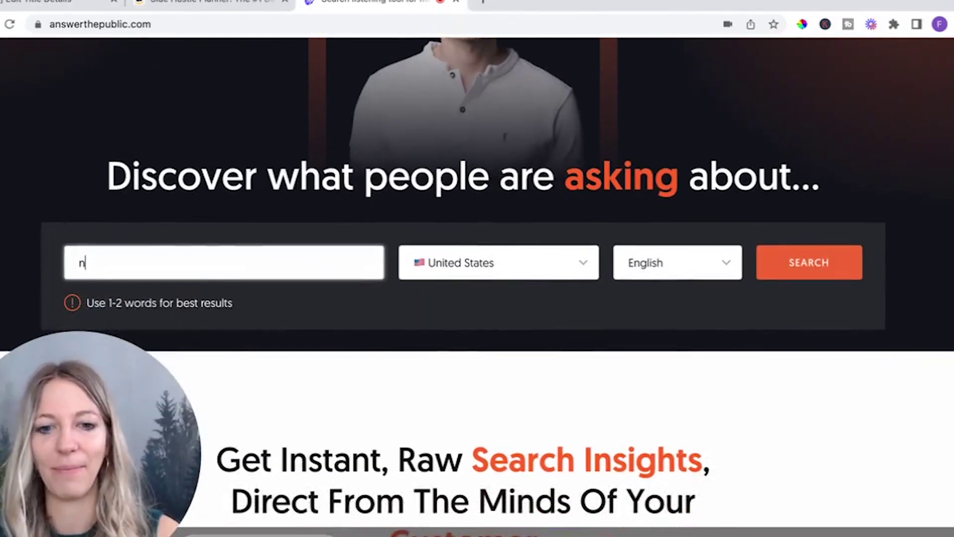
{"action": "type", "text": "otebook"}
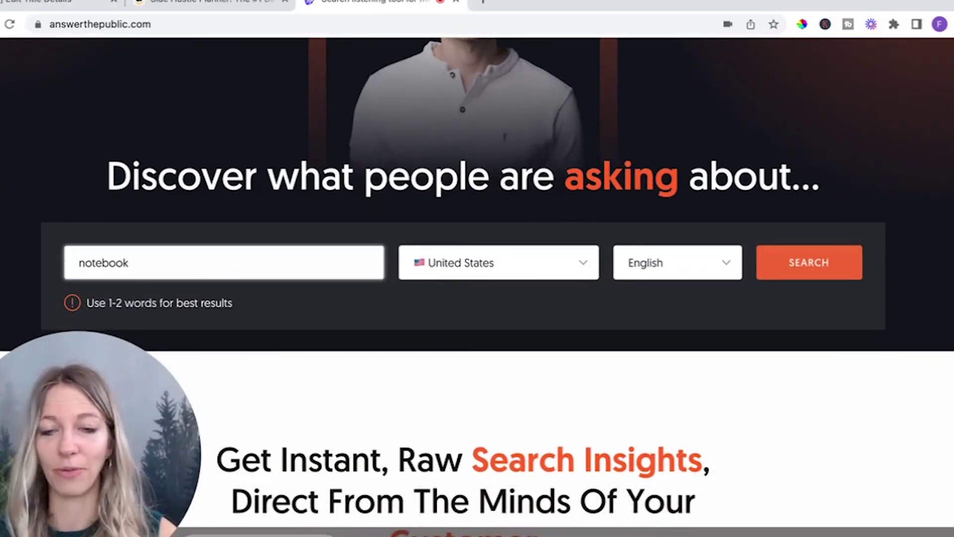
{"action": "key", "text": "ctrl+a"}
{"action": "type", "text": "journal"}
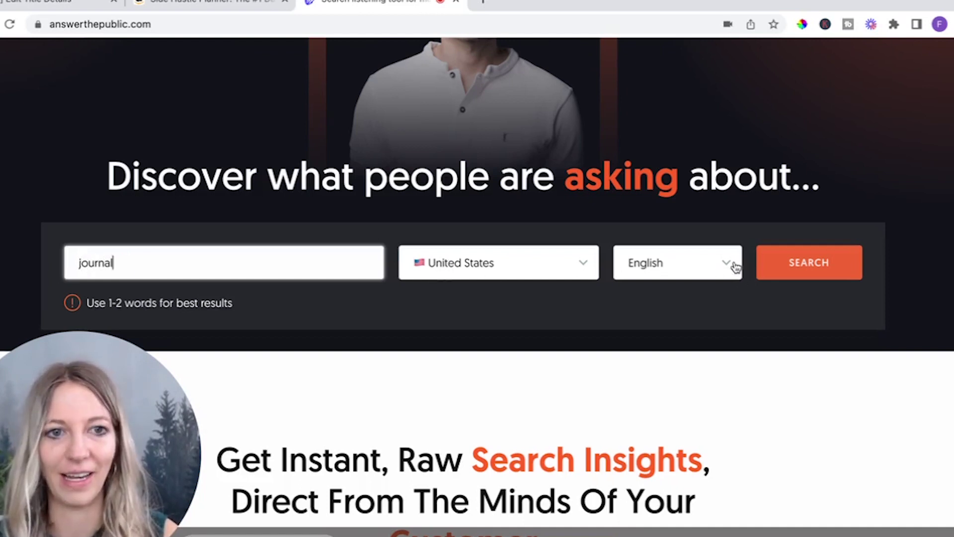
{"action": "left_click", "coordinate": [815, 275]}
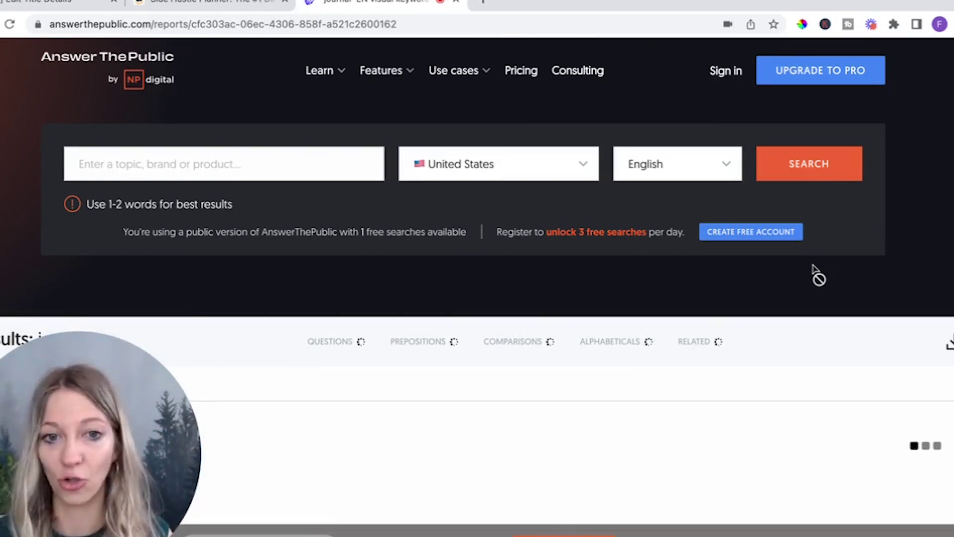
Step: Review the journal results' Questions wheel: 90.5K volume, 77 questions and 56 prepositions
{"action": "scroll", "coordinate": [623, 341], "scroll_direction": "down", "scroll_amount": 1}
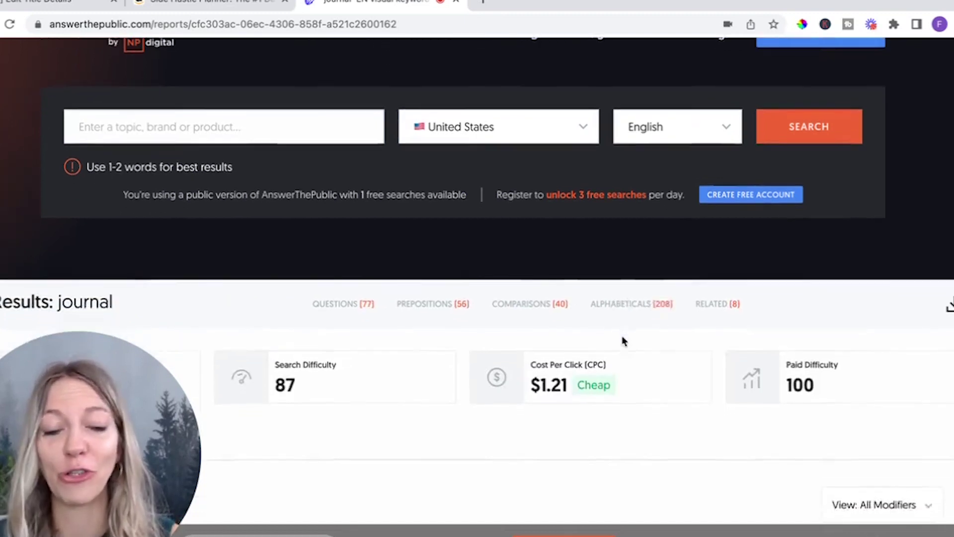
{"action": "scroll", "coordinate": [623, 340], "scroll_direction": "down", "scroll_amount": 2}
{"action": "scroll", "coordinate": [522, 334], "scroll_direction": "down", "scroll_amount": 3}
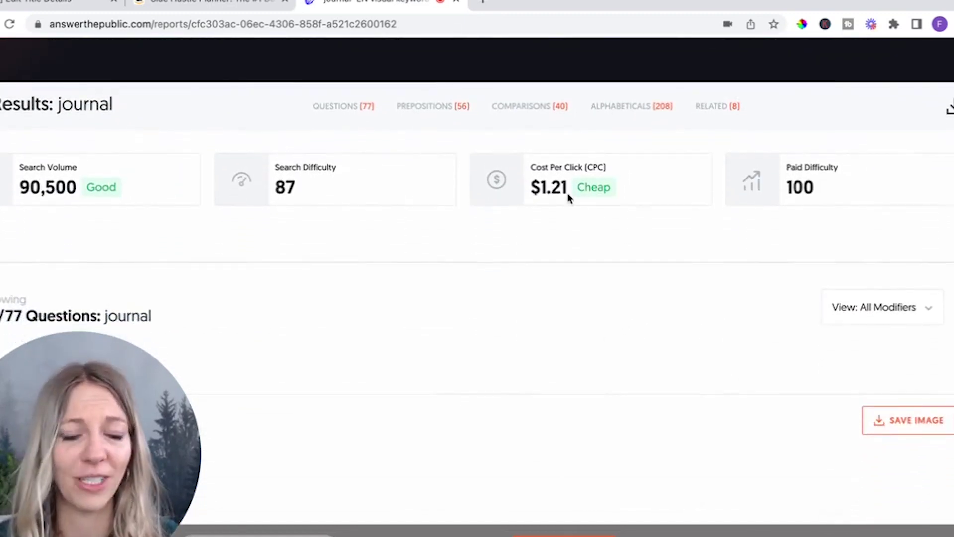
{"action": "scroll", "coordinate": [512, 271], "scroll_direction": "down", "scroll_amount": 5}
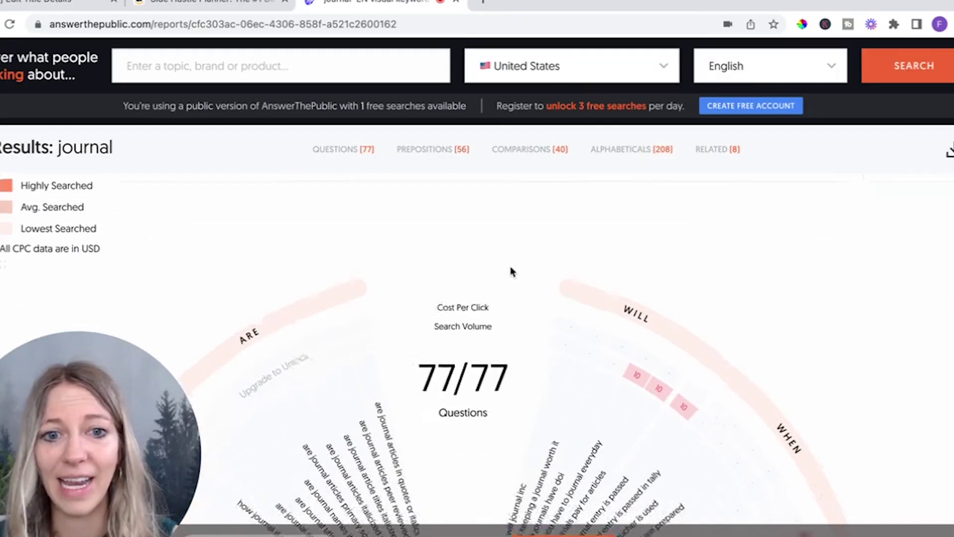
{"action": "scroll", "coordinate": [512, 271], "scroll_direction": "down", "scroll_amount": 4}
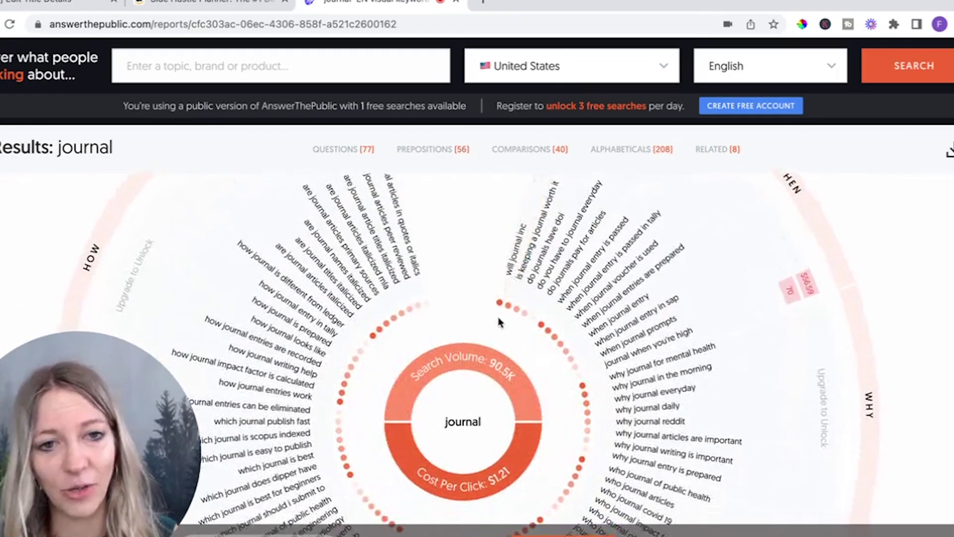
{"action": "scroll", "coordinate": [503, 309], "scroll_direction": "up", "scroll_amount": 1}
{"action": "scroll", "coordinate": [546, 323], "scroll_direction": "down", "scroll_amount": 2}
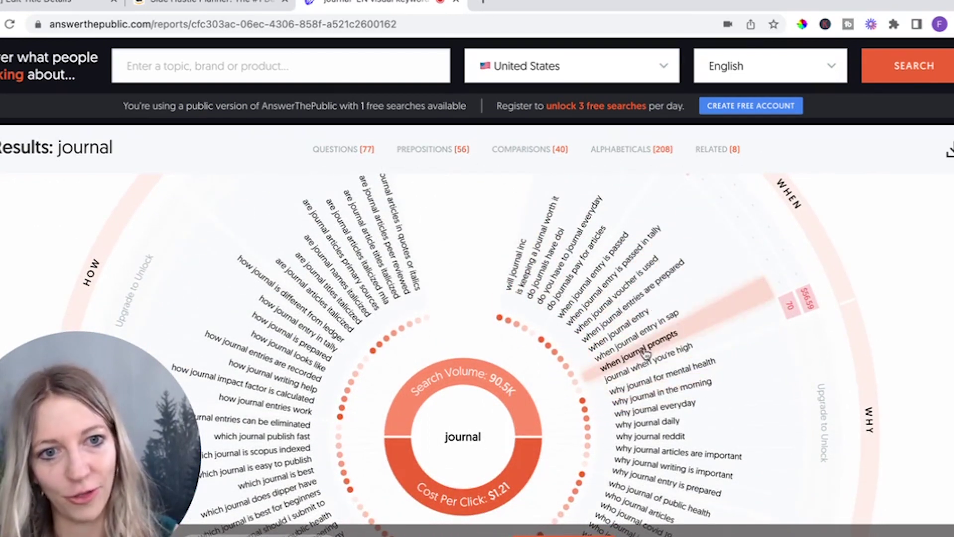
{"action": "scroll", "coordinate": [656, 348], "scroll_direction": "down", "scroll_amount": 3}
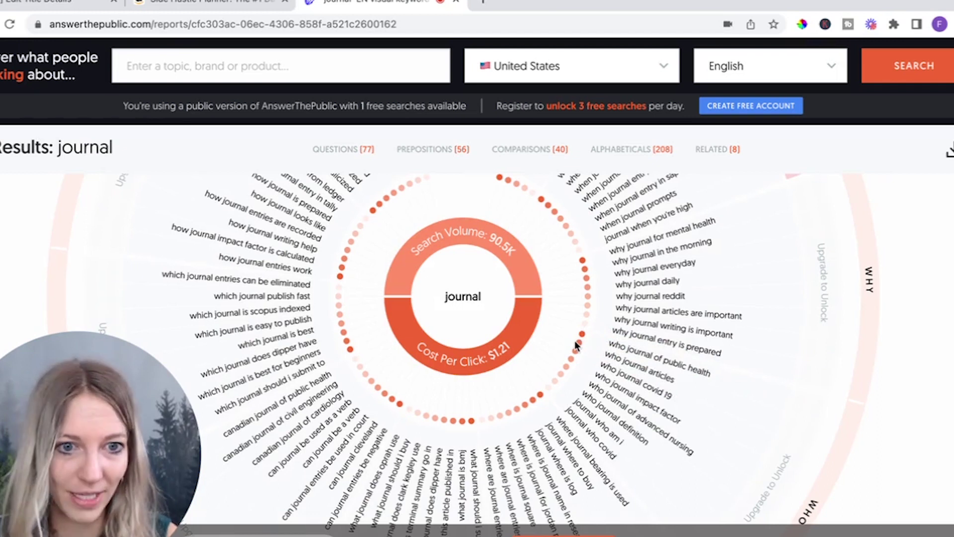
{"action": "scroll", "coordinate": [578, 342], "scroll_direction": "up", "scroll_amount": 1}
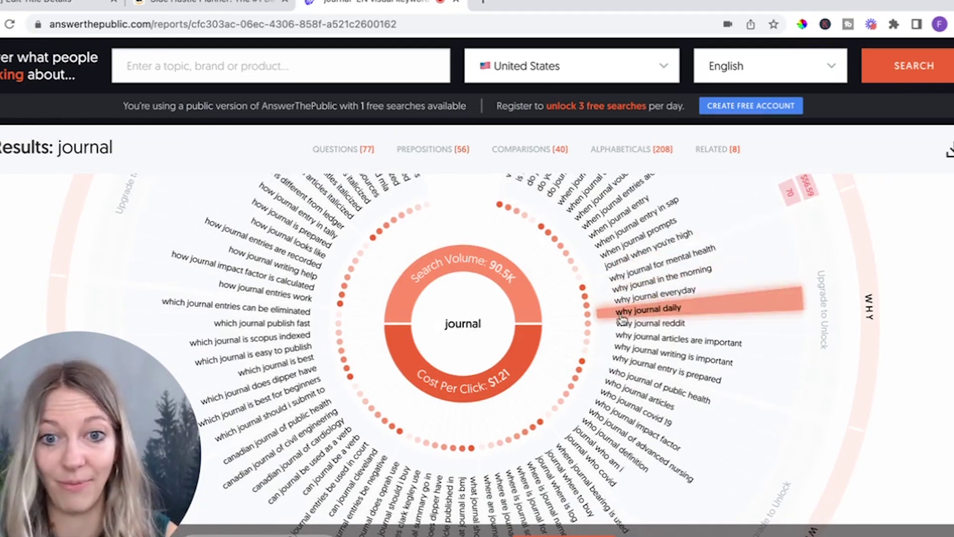
{"action": "scroll", "coordinate": [622, 318], "scroll_direction": "down", "scroll_amount": 2}
{"action": "scroll", "coordinate": [622, 319], "scroll_direction": "down", "scroll_amount": 4}
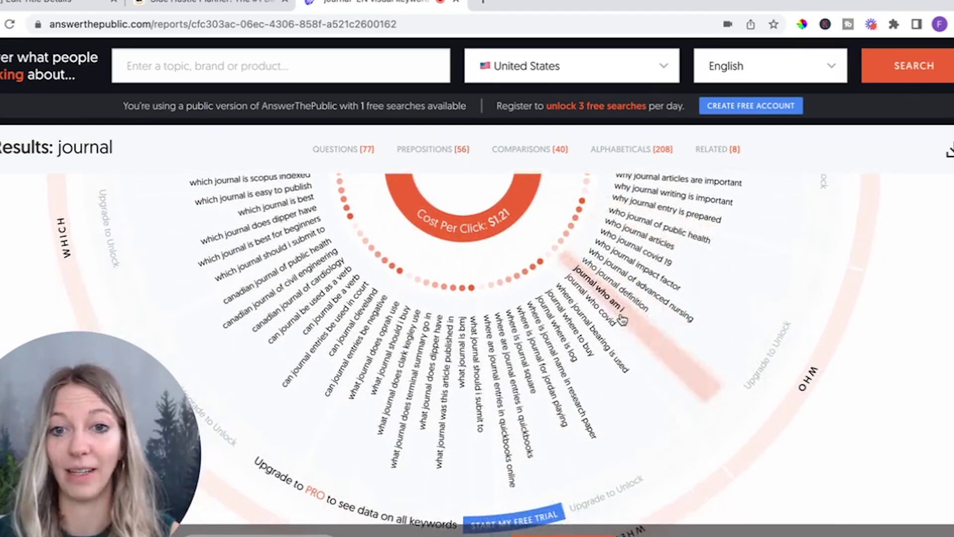
{"action": "scroll", "coordinate": [622, 318], "scroll_direction": "down", "scroll_amount": 10}
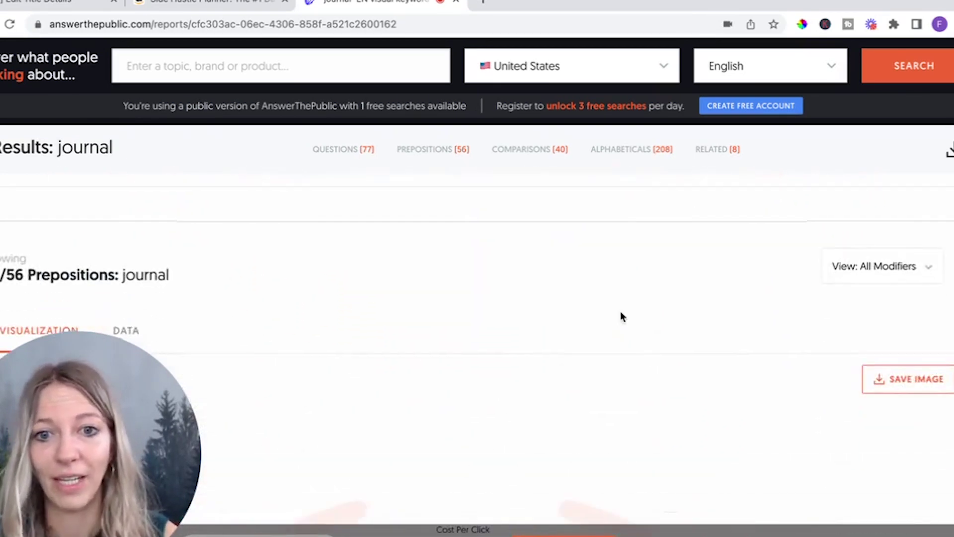
{"action": "scroll", "coordinate": [372, 338], "scroll_direction": "down", "scroll_amount": 4}
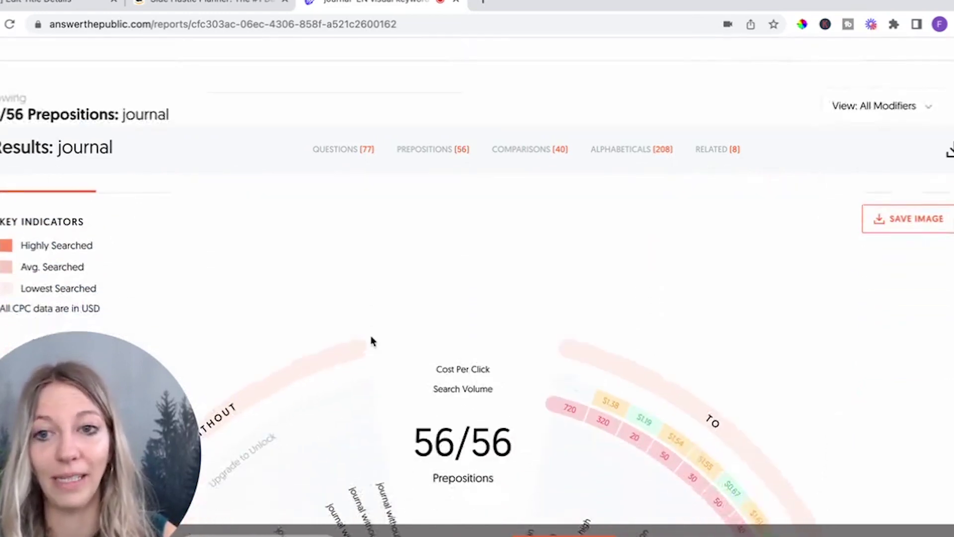
{"action": "scroll", "coordinate": [371, 339], "scroll_direction": "down", "scroll_amount": 8}
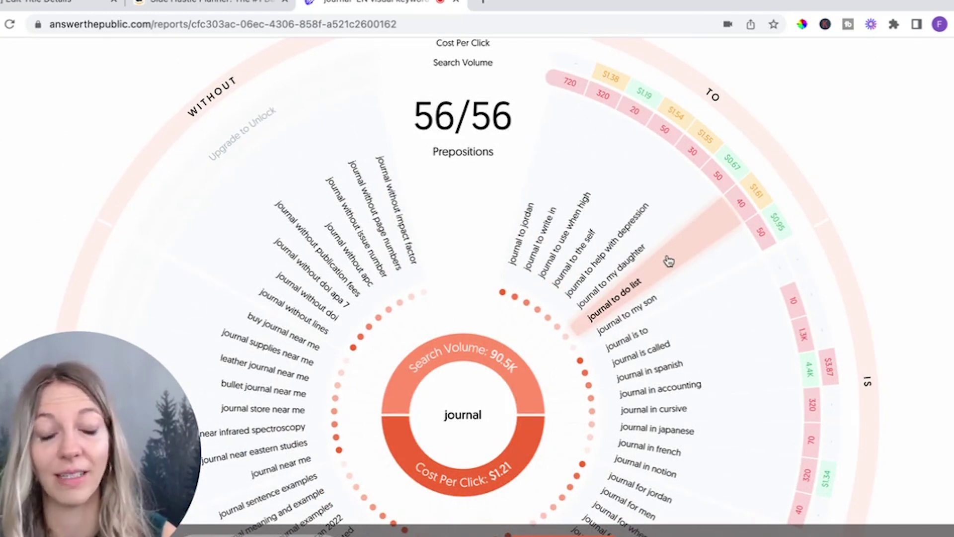
{"action": "scroll", "coordinate": [669, 261], "scroll_direction": "down", "scroll_amount": 2}
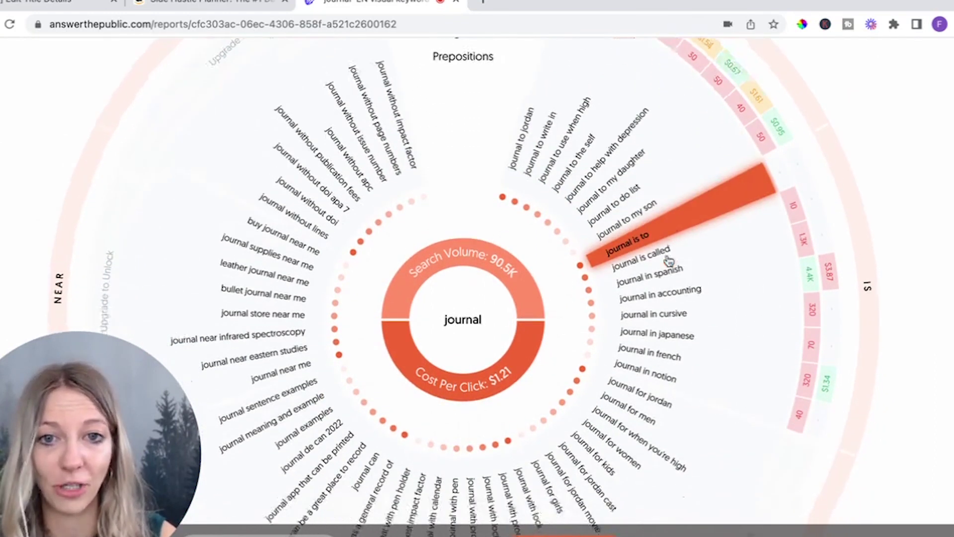
{"action": "scroll", "coordinate": [669, 261], "scroll_direction": "down", "scroll_amount": 1}
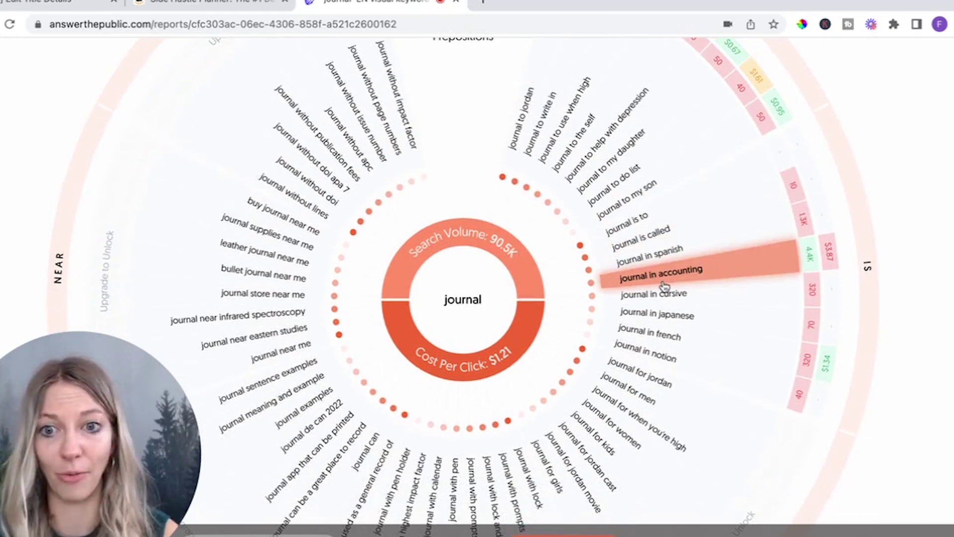
{"action": "scroll", "coordinate": [667, 273], "scroll_direction": "down", "scroll_amount": 1}
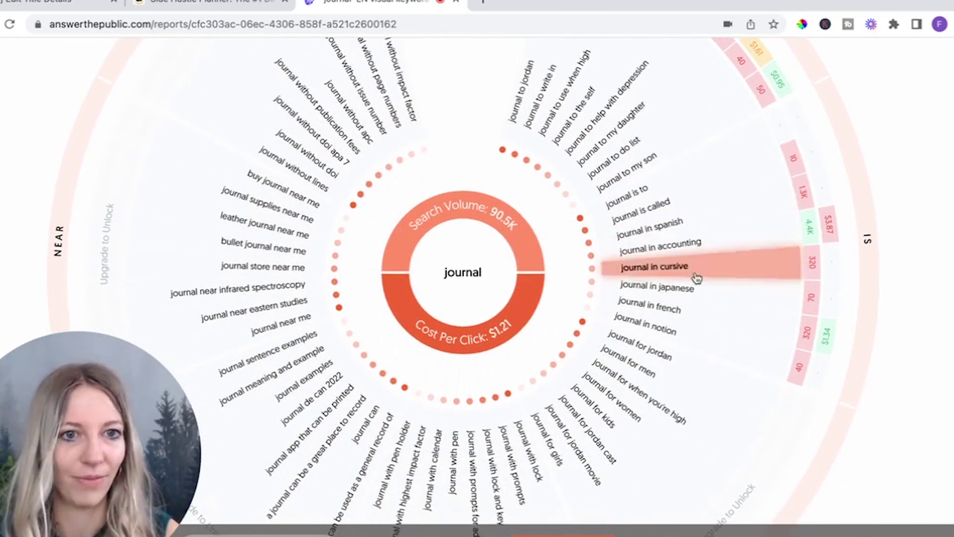
{"action": "scroll", "coordinate": [690, 292], "scroll_direction": "up", "scroll_amount": 3}
{"action": "scroll", "coordinate": [689, 292], "scroll_direction": "up", "scroll_amount": 2}
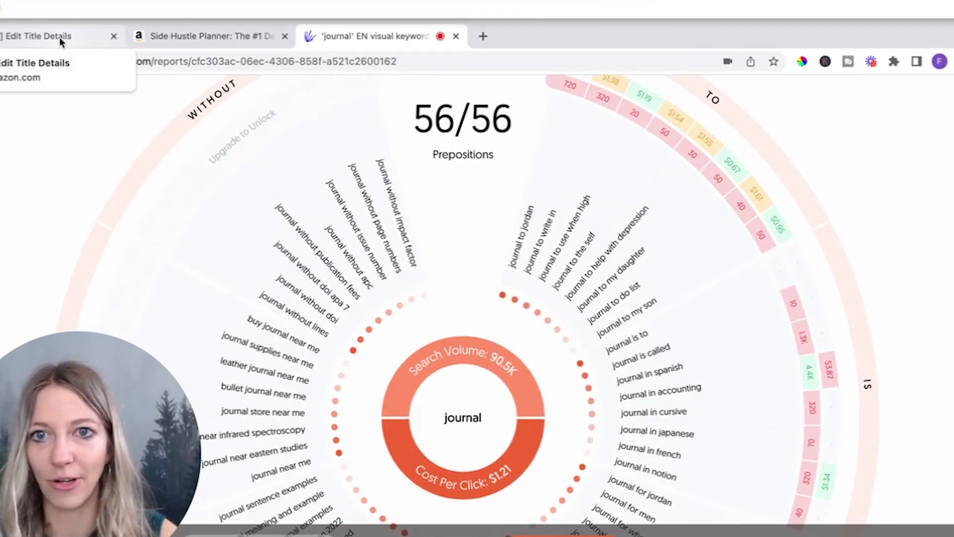
{"action": "left_click", "coordinate": [59, 37]}
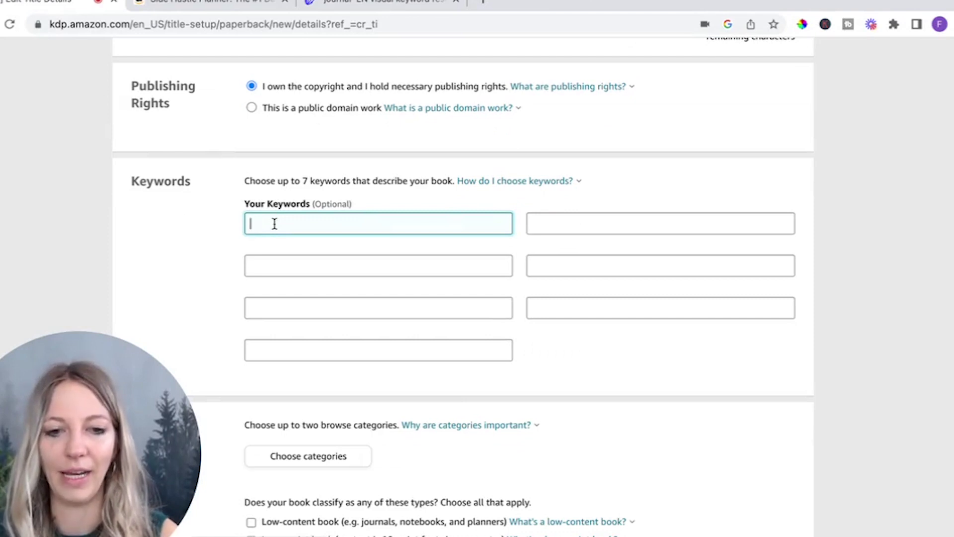
Step: Fill the first two keyword slots with 'journal for mental health' and 'gift for daughter'
{"action": "type", "text": "journal for mental"}
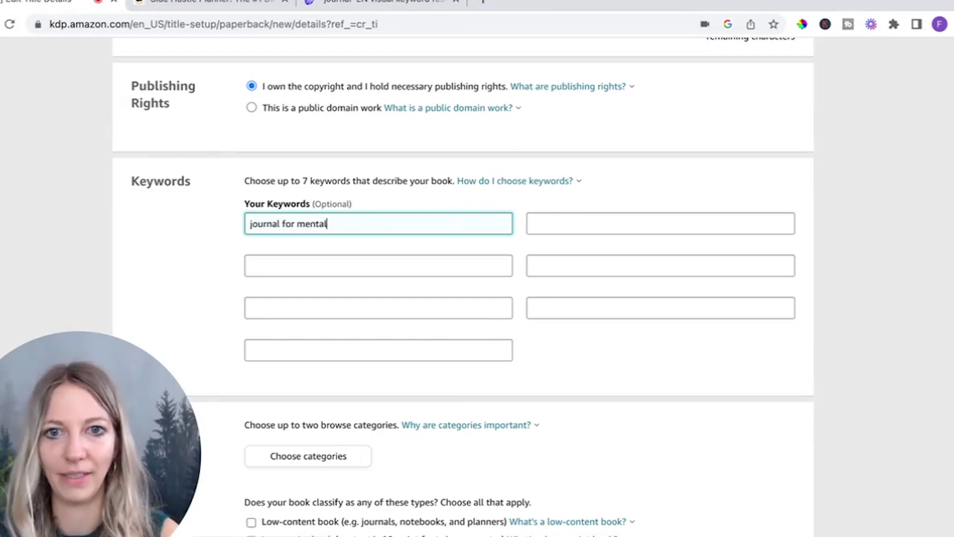
{"action": "type", "text": " health"}
{"action": "key", "text": "Tab"}
{"action": "type", "text": "gift f"}
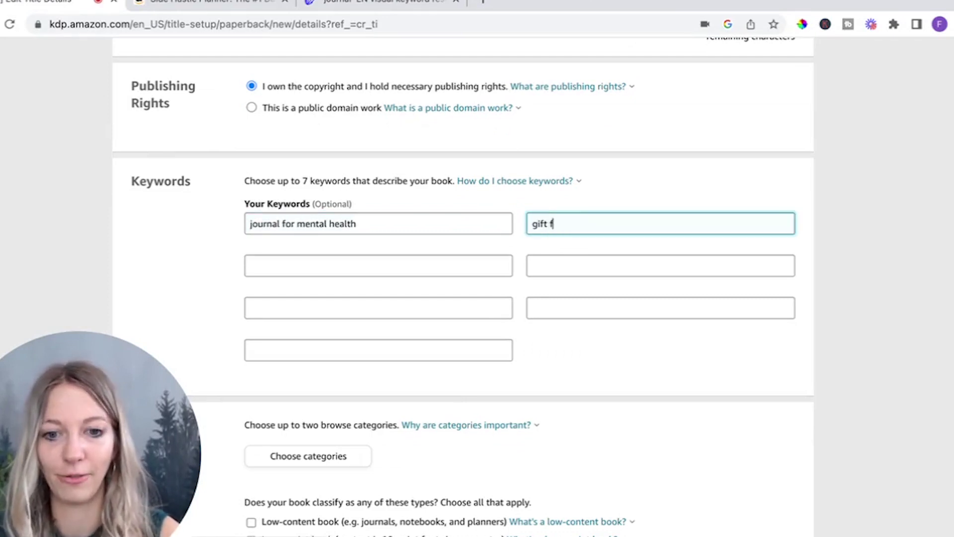
{"action": "type", "text": "or daughte"}
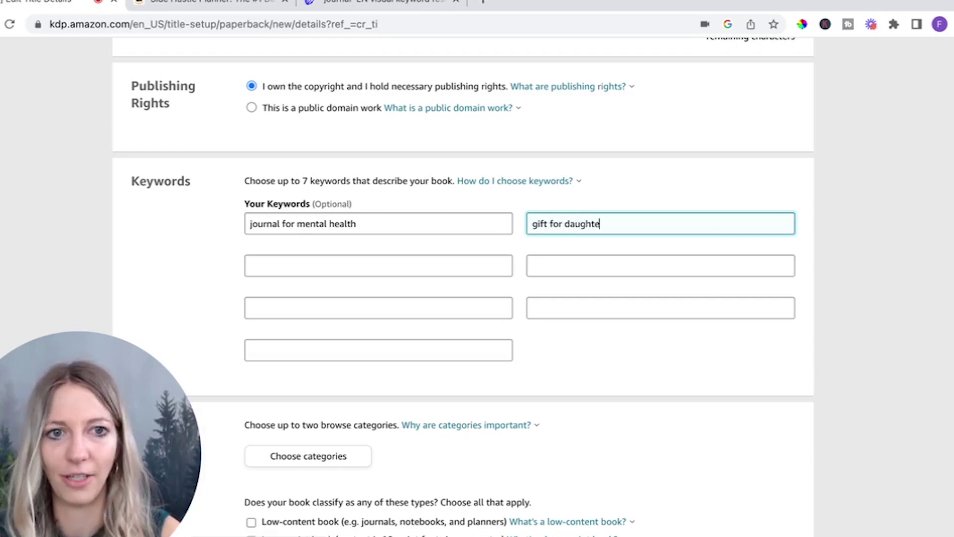
{"action": "type", "text": "r"}
{"action": "key", "text": "Tab"}
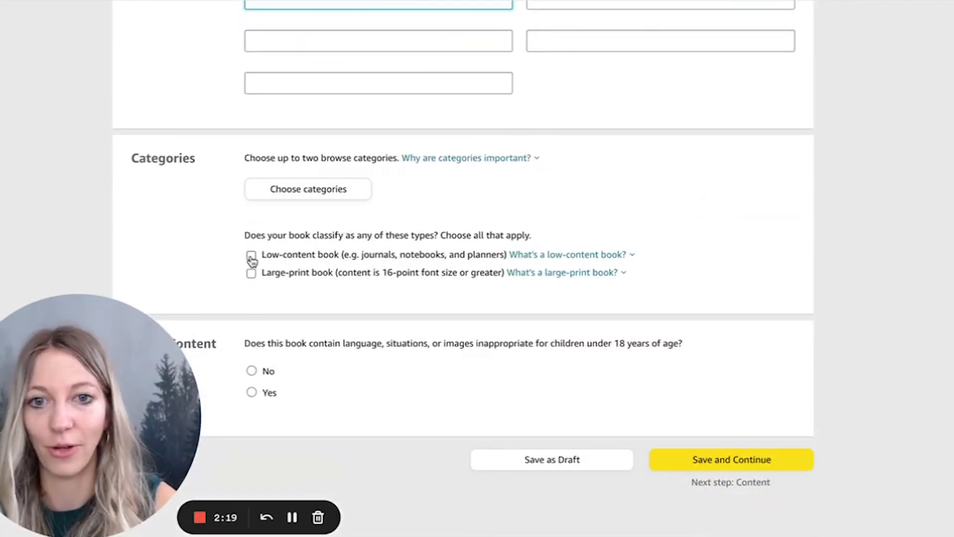
Step: Mark the book as low-content and pick Nonfiction > Business & Economics > General
{"action": "left_click", "coordinate": [251, 255]}
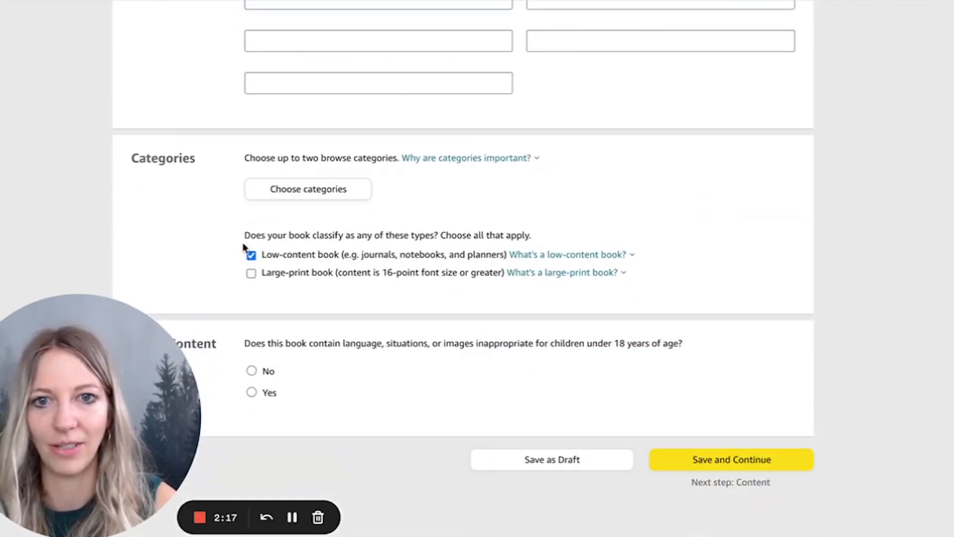
{"action": "left_click", "coordinate": [309, 188]}
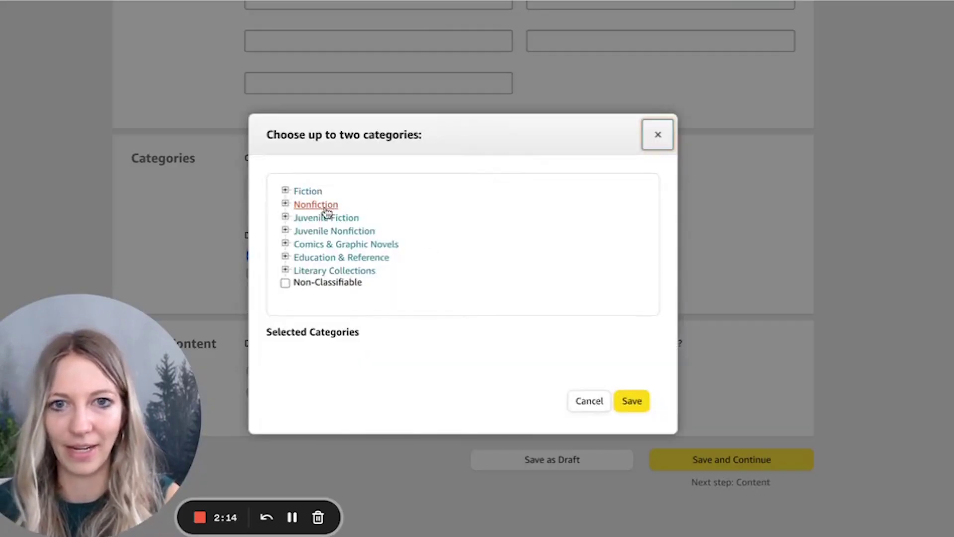
{"action": "left_click", "coordinate": [286, 204]}
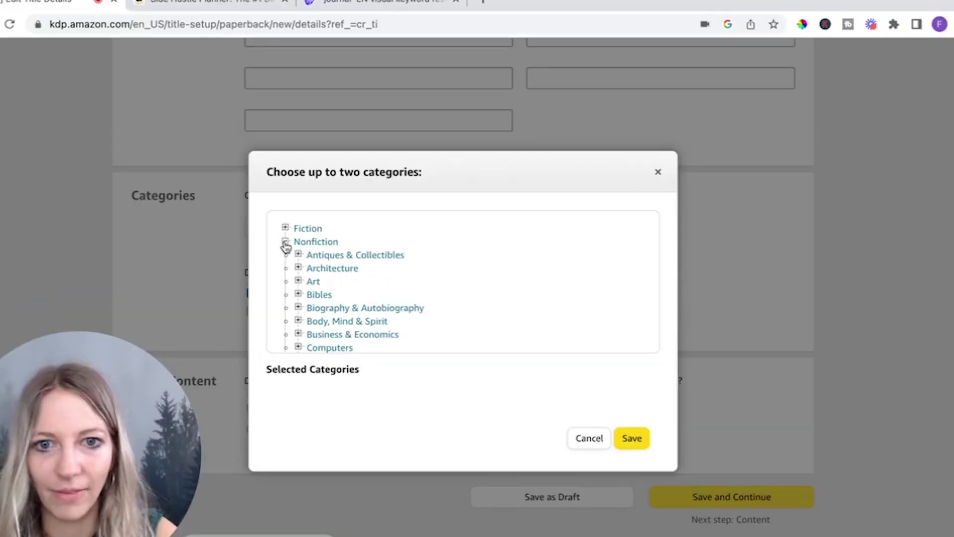
{"action": "scroll", "coordinate": [302, 279], "scroll_direction": "down", "scroll_amount": 1}
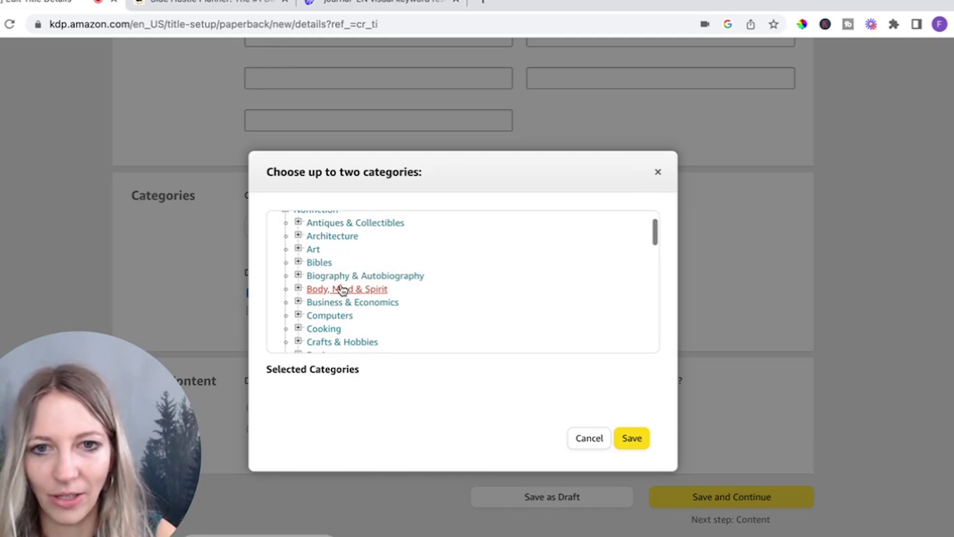
{"action": "left_click", "coordinate": [298, 302]}
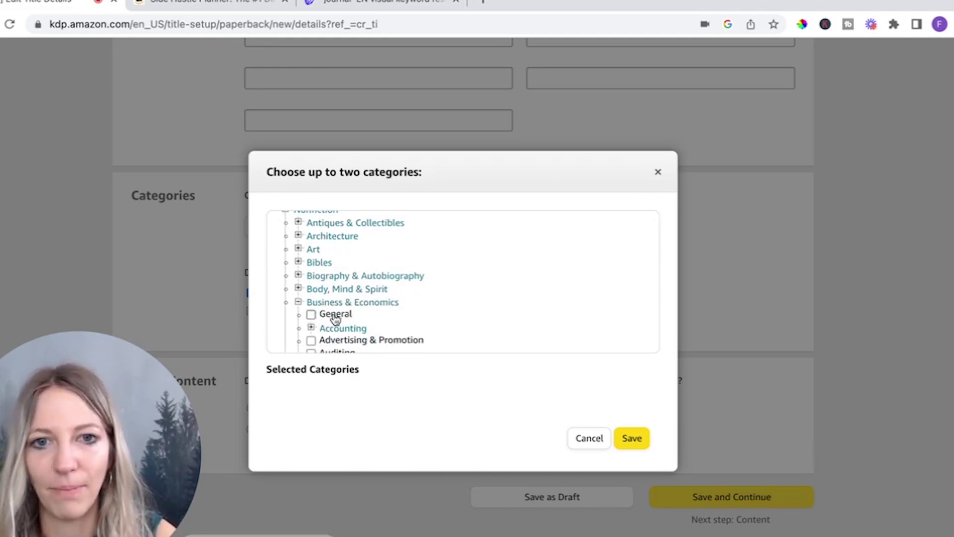
{"action": "left_click", "coordinate": [311, 315]}
Step: Add Body, Mind & Spirit > General as the second category and save both
{"action": "scroll", "coordinate": [320, 290], "scroll_direction": "up", "scroll_amount": 1}
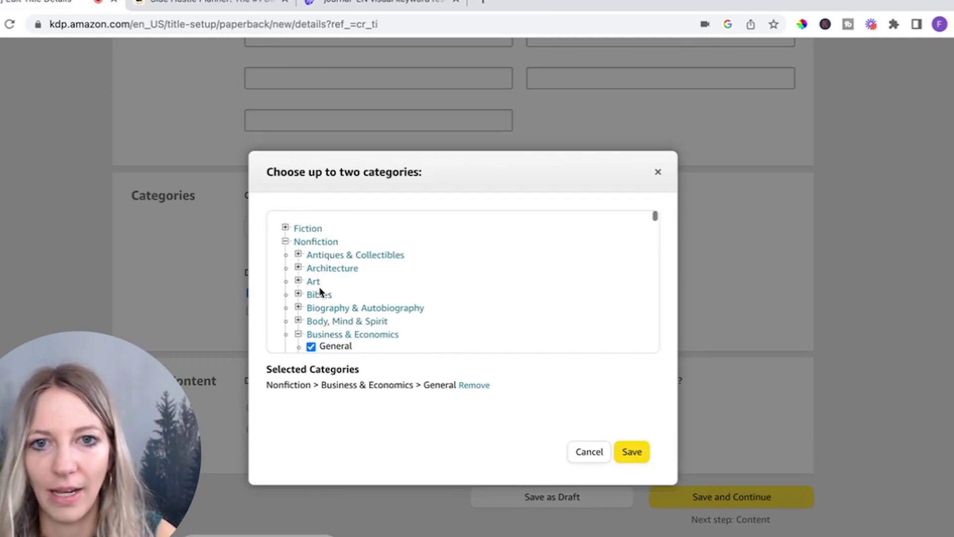
{"action": "scroll", "coordinate": [319, 291], "scroll_direction": "down", "scroll_amount": 8}
{"action": "scroll", "coordinate": [320, 293], "scroll_direction": "up", "scroll_amount": 10}
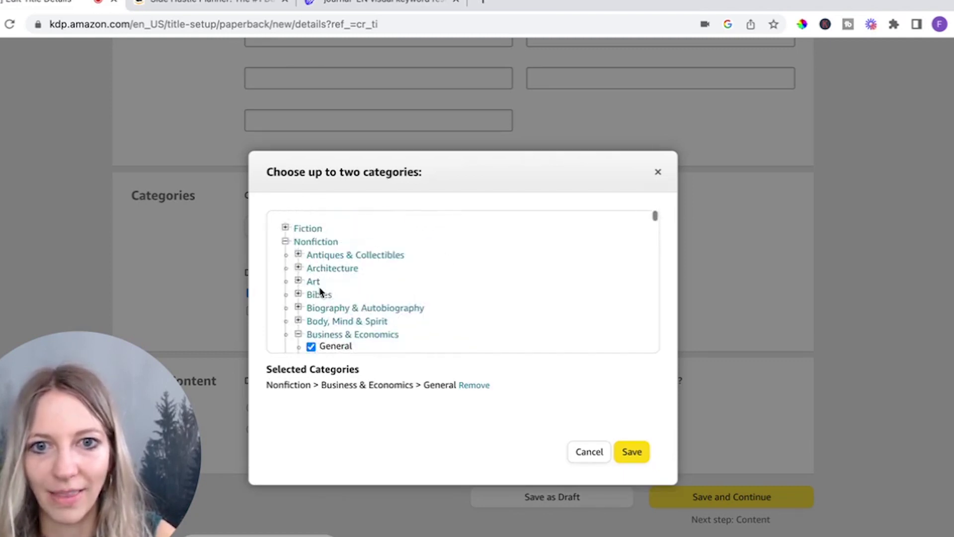
{"action": "left_click", "coordinate": [298, 321]}
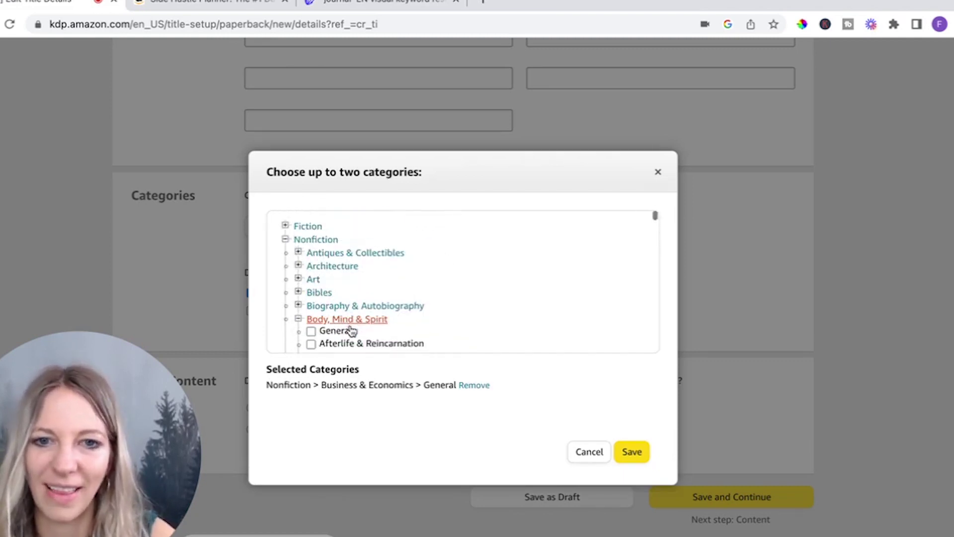
{"action": "scroll", "coordinate": [343, 328], "scroll_direction": "down", "scroll_amount": 2}
{"action": "left_click", "coordinate": [311, 281]}
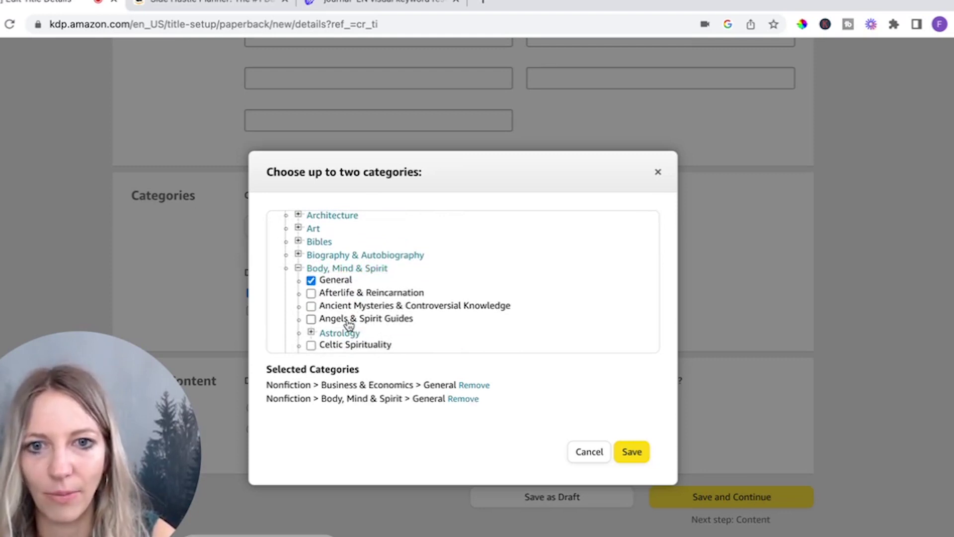
{"action": "scroll", "coordinate": [383, 321], "scroll_direction": "down", "scroll_amount": 6}
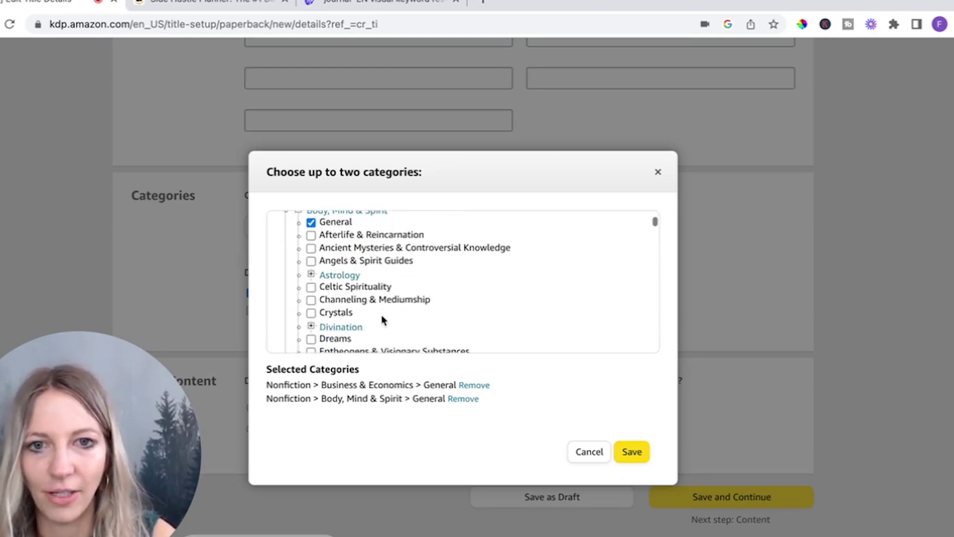
{"action": "left_click", "coordinate": [635, 453]}
{"action": "scroll", "coordinate": [283, 426], "scroll_direction": "down", "scroll_amount": 1}
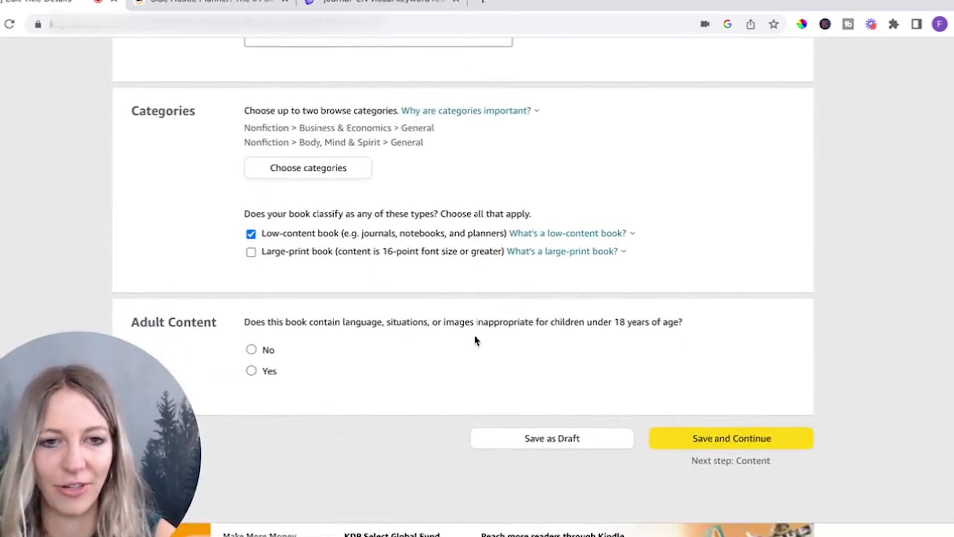
Step: Answer No to adult content, save and continue, then view the Side Hustle Planner listing
{"action": "left_click", "coordinate": [251, 350]}
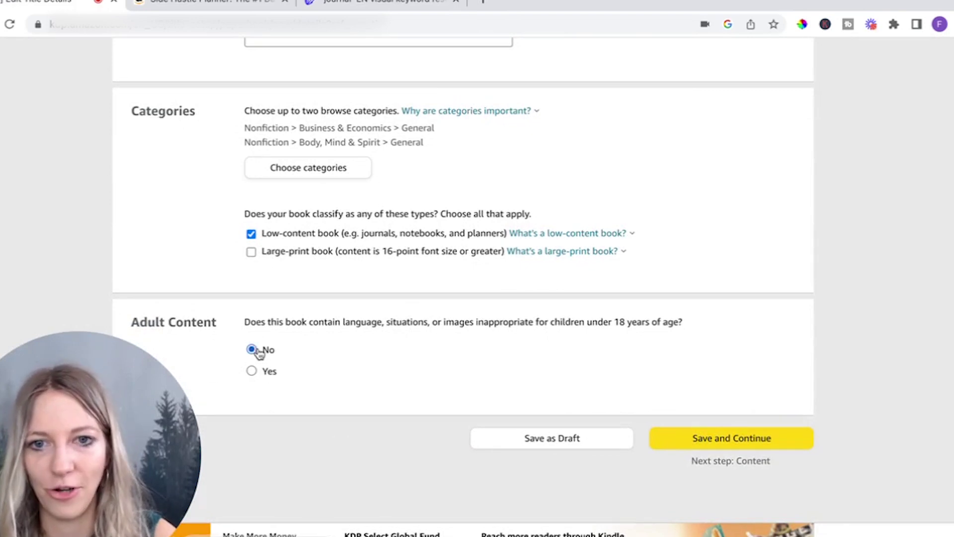
{"action": "left_click", "coordinate": [725, 441]}
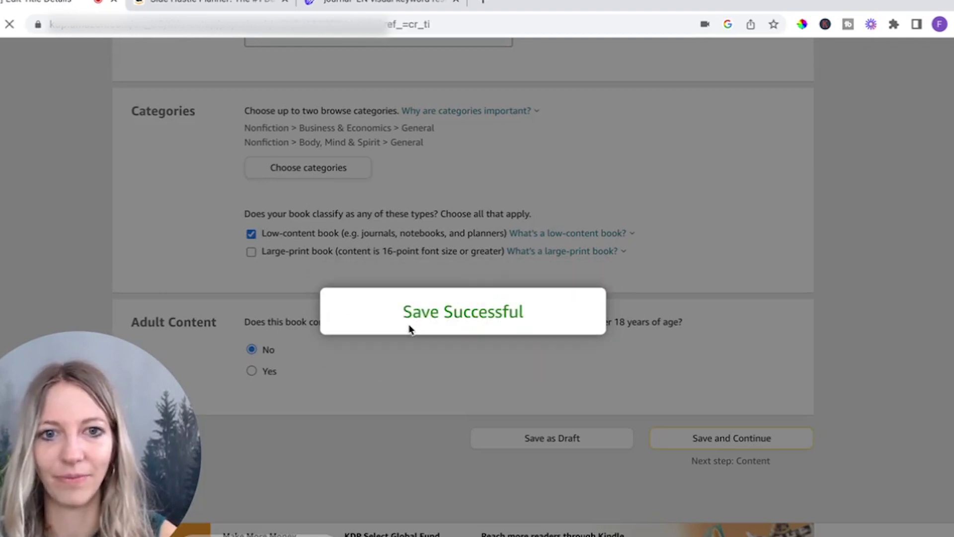
{"action": "scroll", "coordinate": [345, 430], "scroll_direction": "down", "scroll_amount": 1}
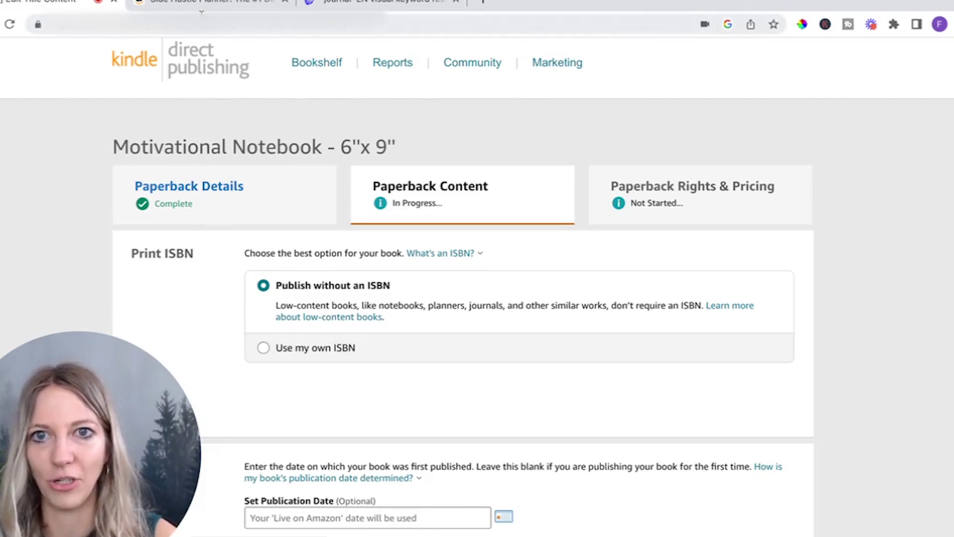
{"action": "left_click", "coordinate": [202, 11]}
{"action": "scroll", "coordinate": [99, 248], "scroll_direction": "down", "scroll_amount": 5}
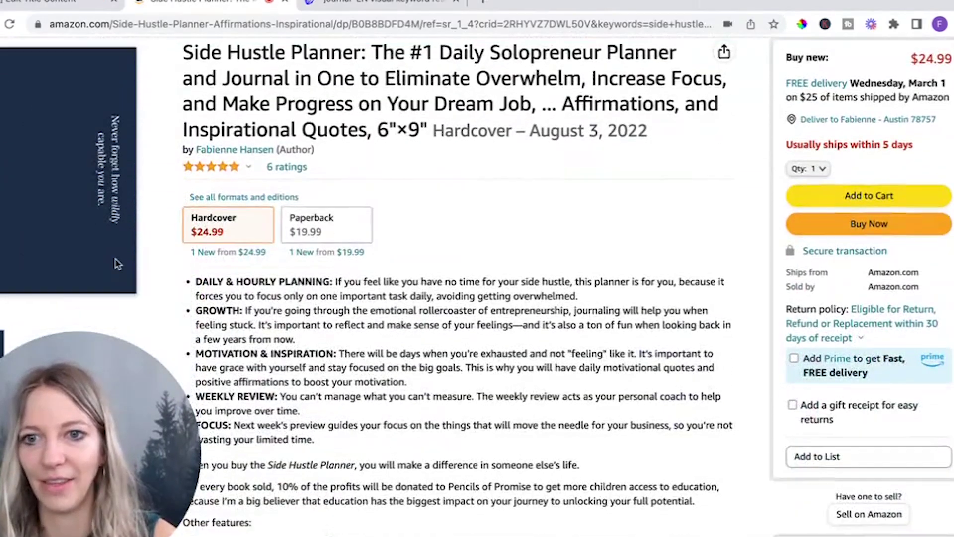
{"action": "scroll", "coordinate": [117, 263], "scroll_direction": "down", "scroll_amount": 2}
{"action": "scroll", "coordinate": [87, 177], "scroll_direction": "up", "scroll_amount": 3}
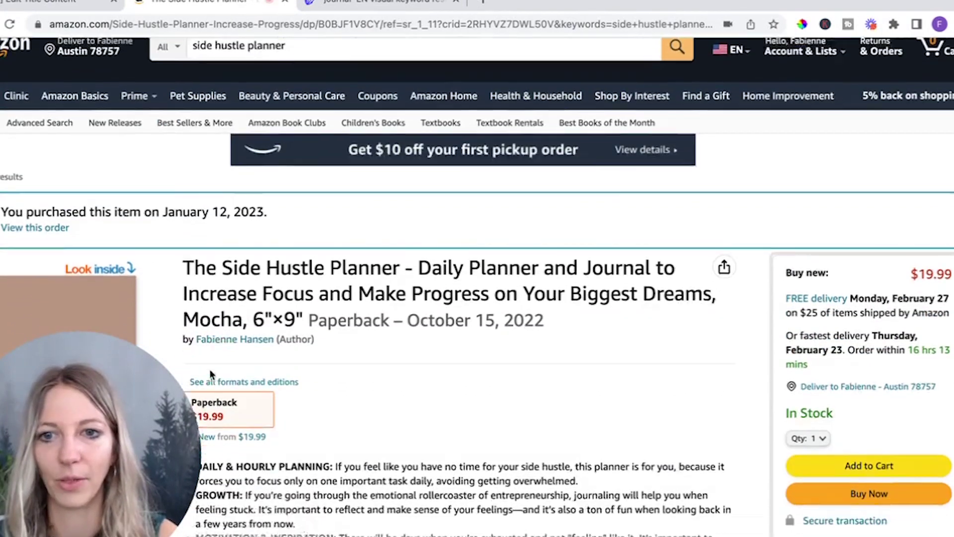
{"action": "scroll", "coordinate": [210, 369], "scroll_direction": "down", "scroll_amount": 2}
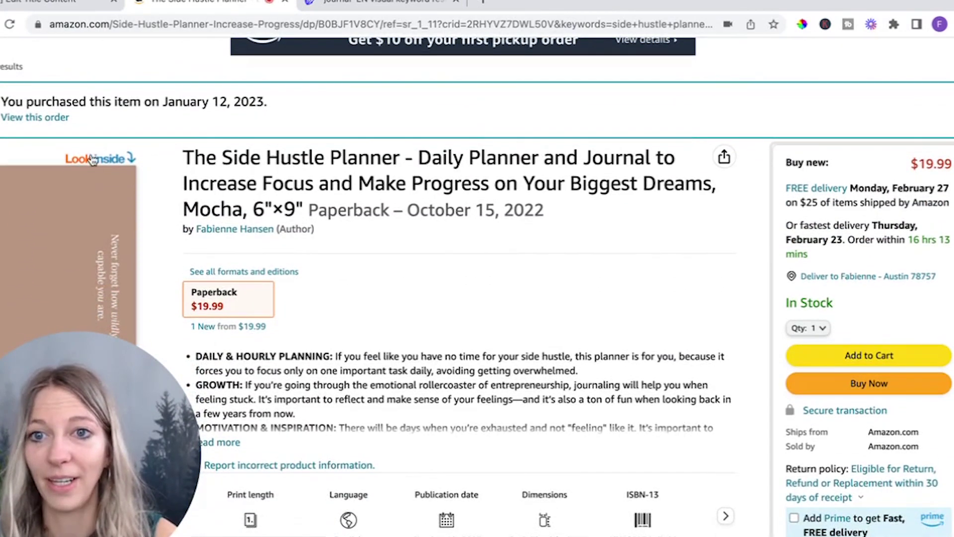
{"action": "scroll", "coordinate": [92, 164], "scroll_direction": "down", "scroll_amount": 1}
{"action": "left_click", "coordinate": [98, 132]}
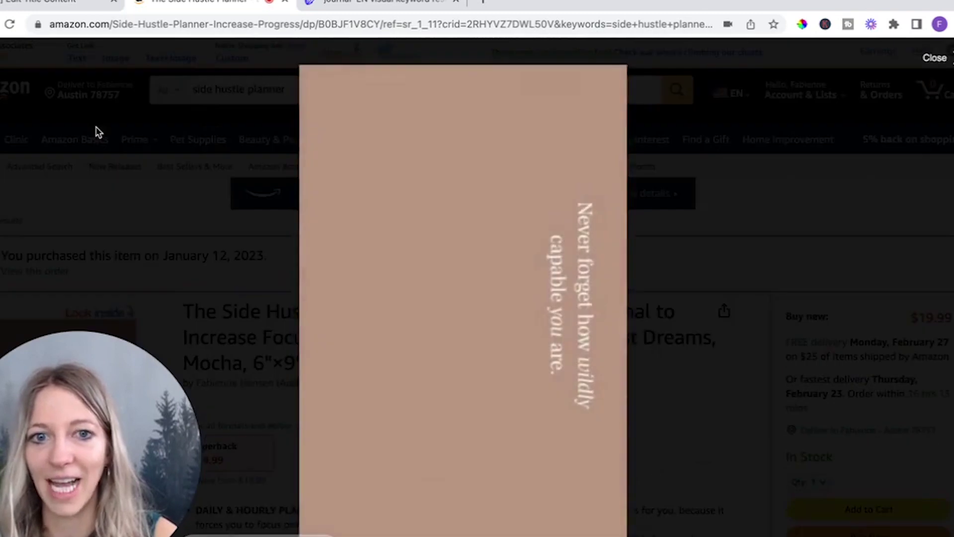
{"action": "scroll", "coordinate": [492, 388], "scroll_direction": "down", "scroll_amount": 12}
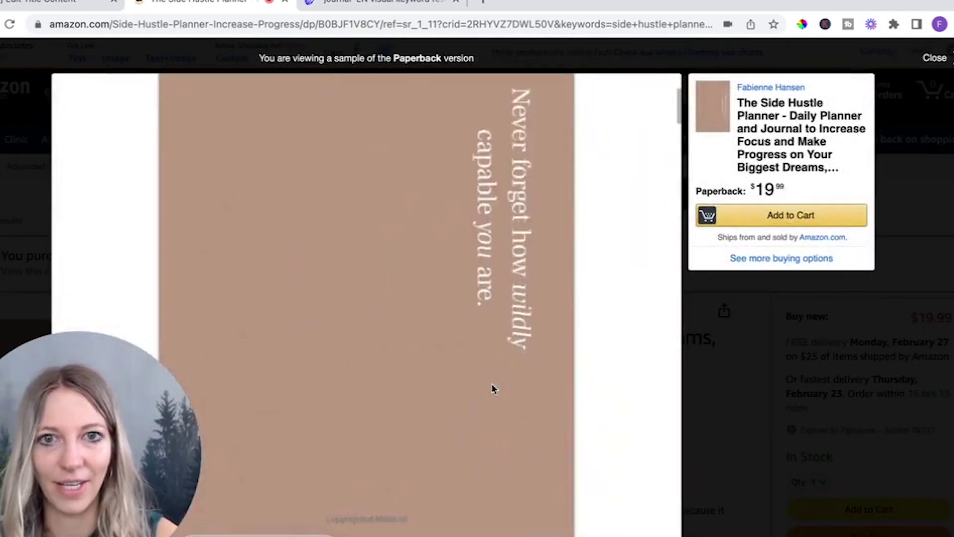
{"action": "scroll", "coordinate": [492, 388], "scroll_direction": "down", "scroll_amount": 15}
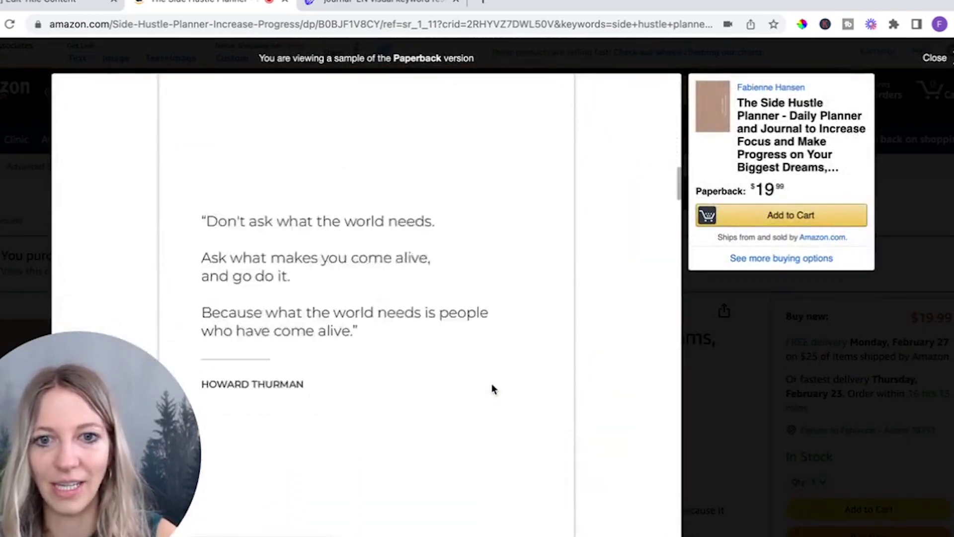
{"action": "scroll", "coordinate": [492, 389], "scroll_direction": "down", "scroll_amount": 15}
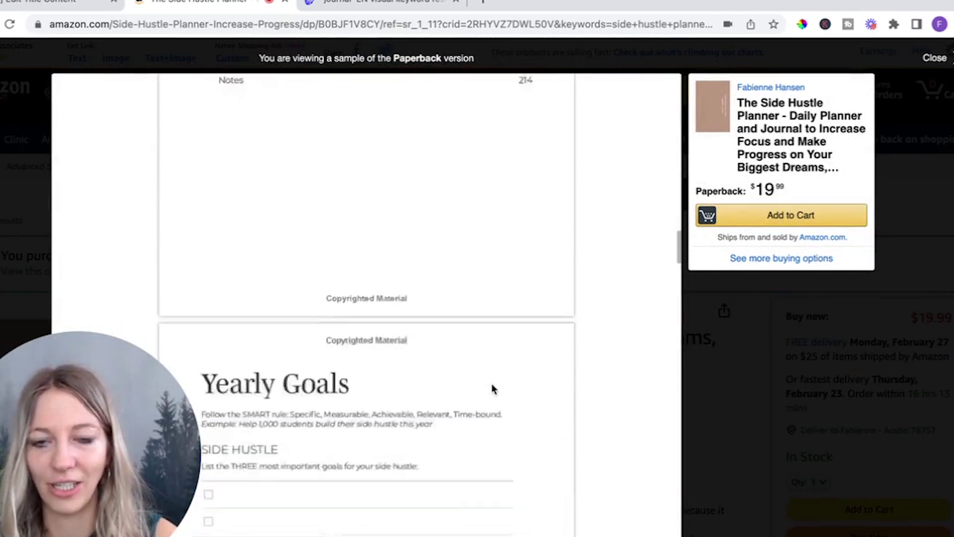
{"action": "scroll", "coordinate": [403, 383], "scroll_direction": "down", "scroll_amount": 15}
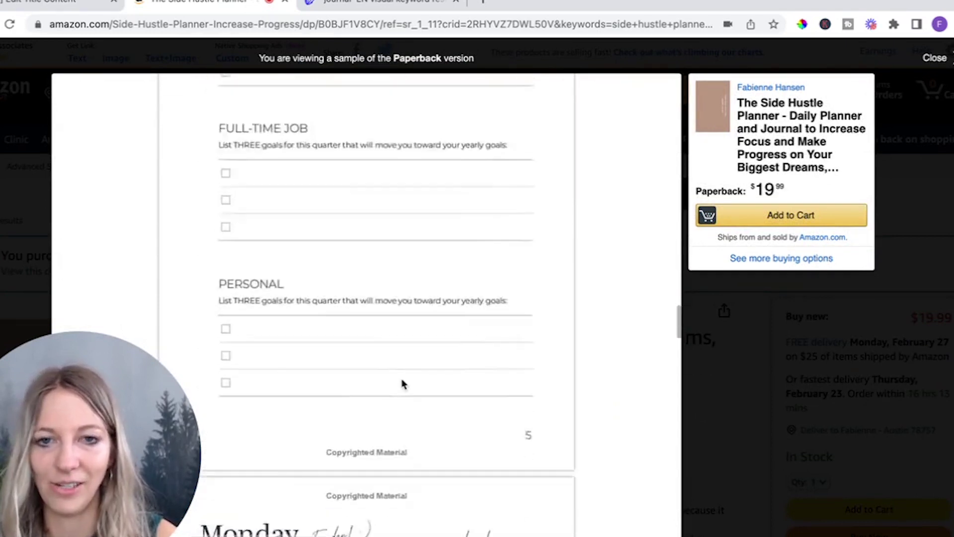
{"action": "scroll", "coordinate": [350, 438], "scroll_direction": "down", "scroll_amount": 10}
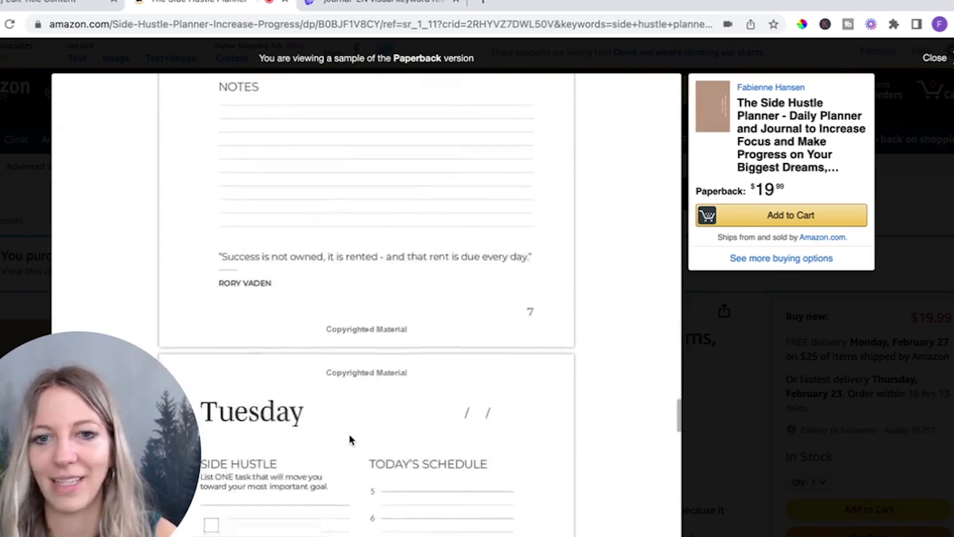
{"action": "scroll", "coordinate": [350, 437], "scroll_direction": "down", "scroll_amount": 4}
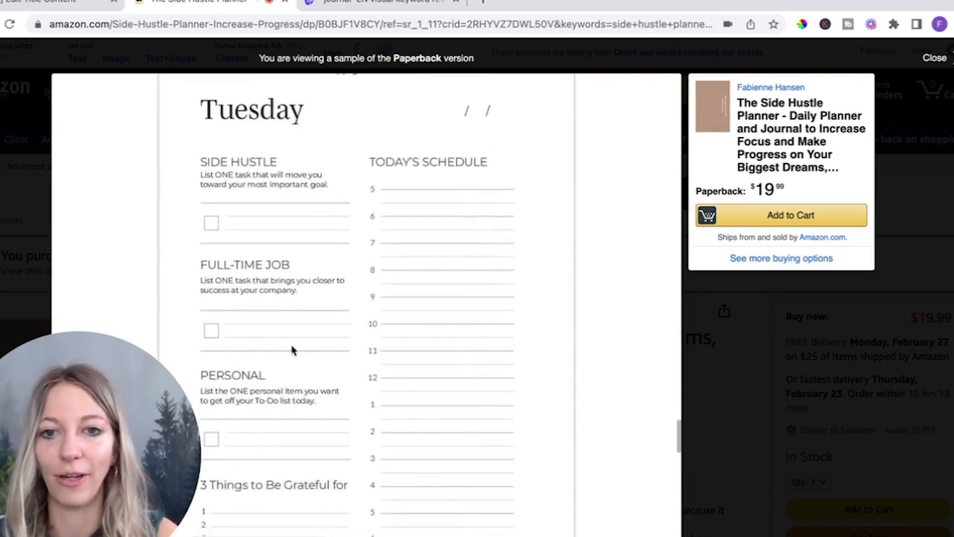
{"action": "scroll", "coordinate": [418, 260], "scroll_direction": "up", "scroll_amount": 2}
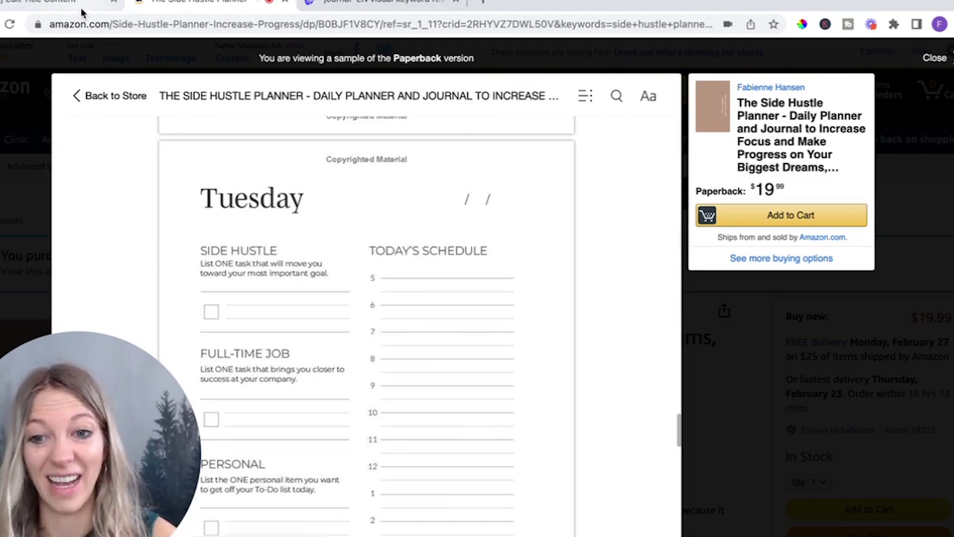
{"action": "left_click", "coordinate": [82, 13]}
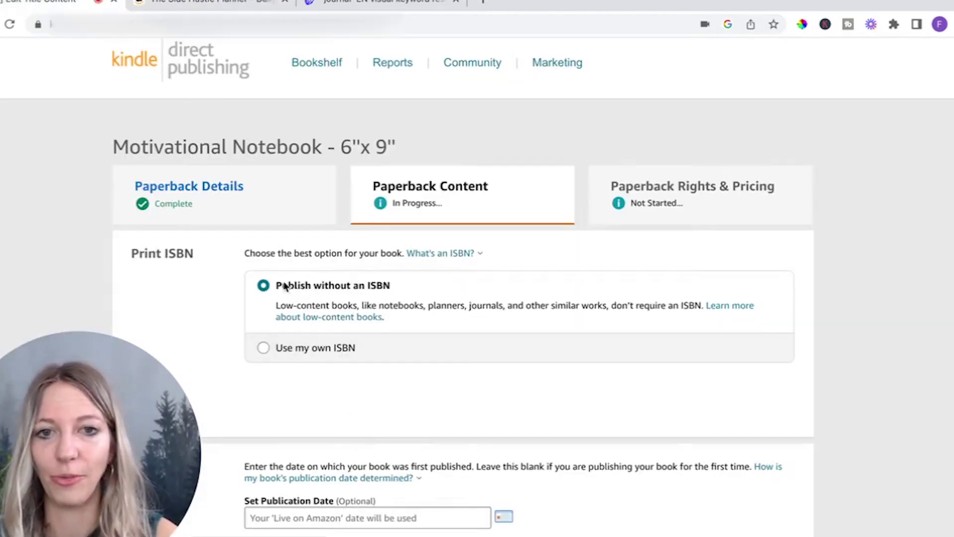
{"action": "scroll", "coordinate": [435, 405], "scroll_direction": "down", "scroll_amount": 2}
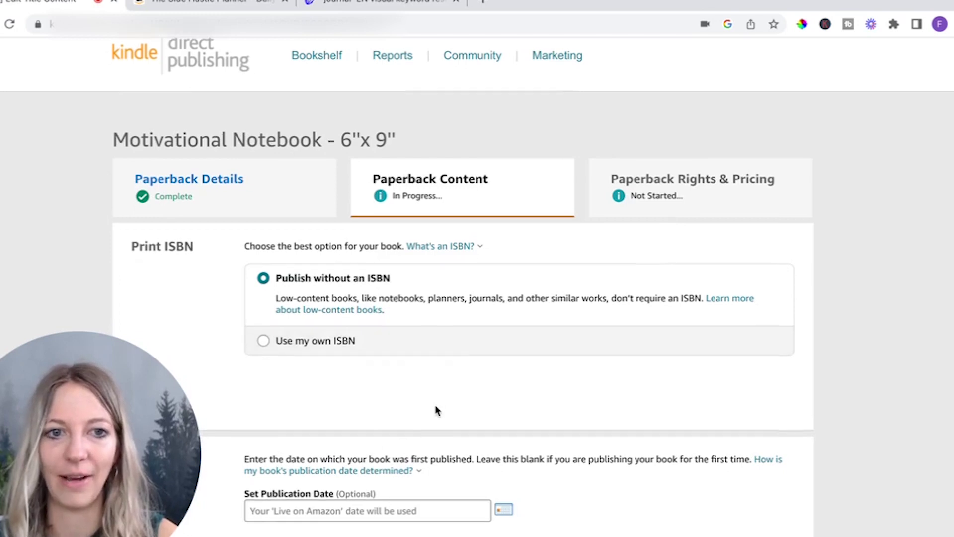
{"action": "scroll", "coordinate": [436, 410], "scroll_direction": "down", "scroll_amount": 1}
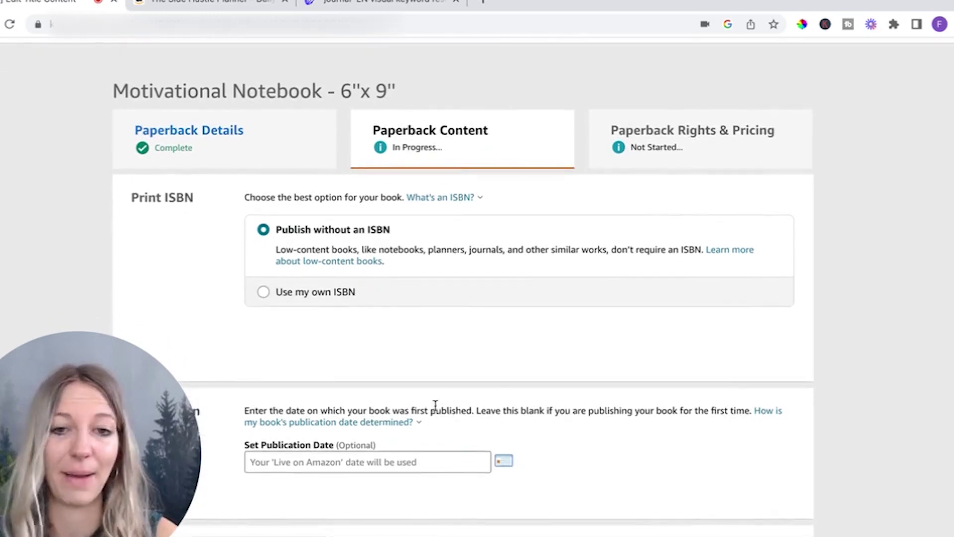
{"action": "scroll", "coordinate": [434, 405], "scroll_direction": "down", "scroll_amount": 5}
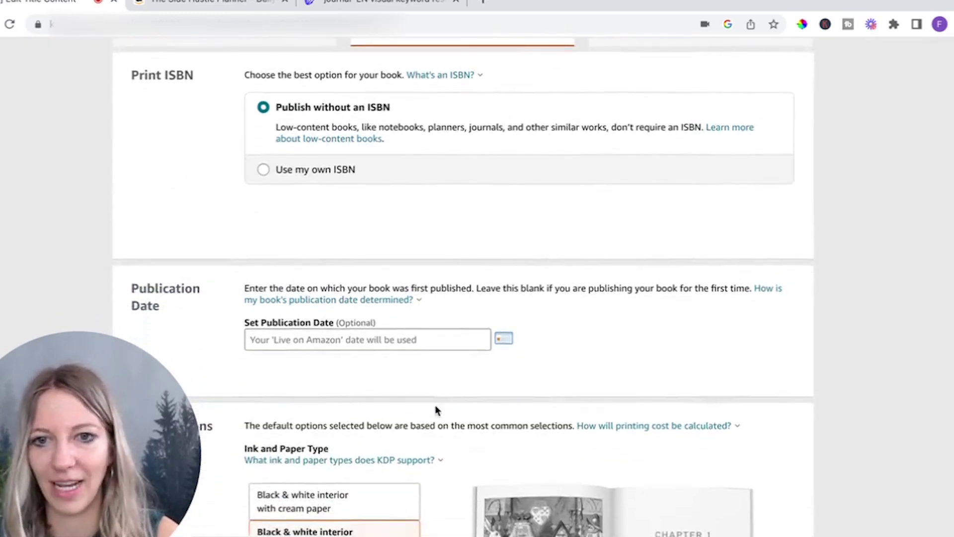
{"action": "scroll", "coordinate": [276, 226], "scroll_direction": "up", "scroll_amount": 2}
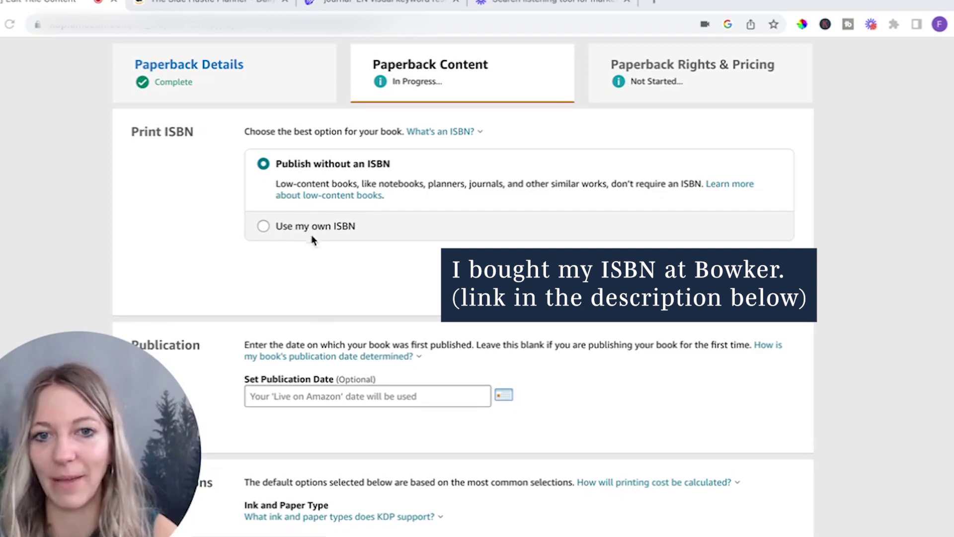
{"action": "scroll", "coordinate": [346, 261], "scroll_direction": "down", "scroll_amount": 2}
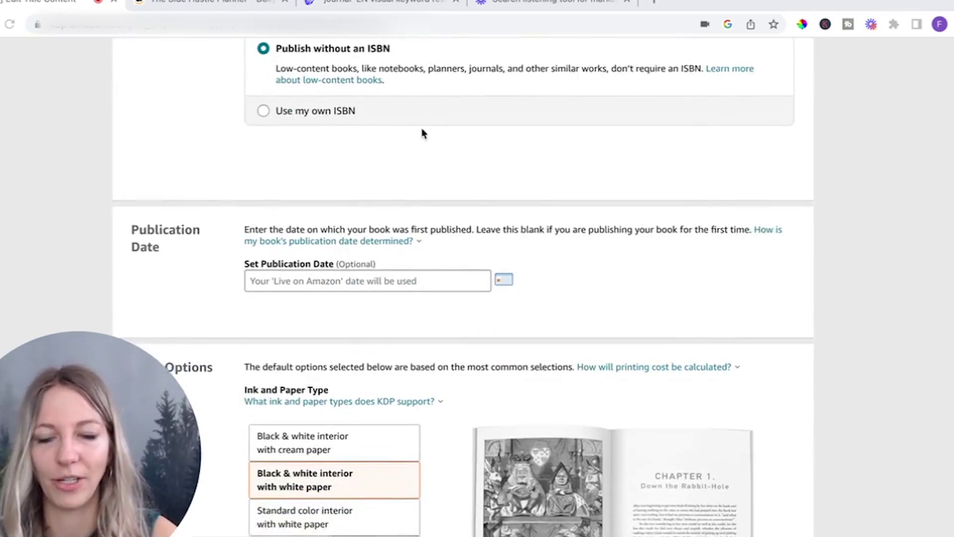
{"action": "scroll", "coordinate": [398, 189], "scroll_direction": "down", "scroll_amount": 1}
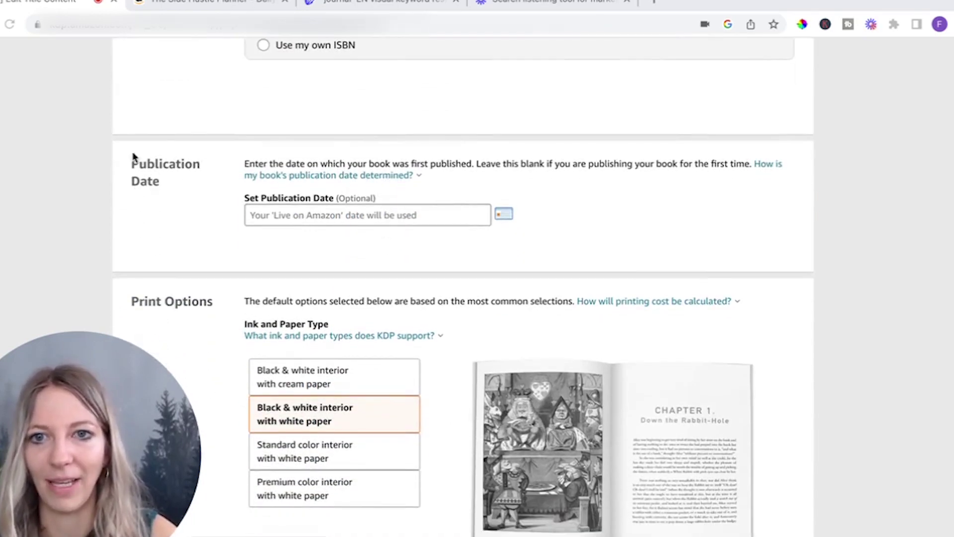
{"action": "scroll", "coordinate": [414, 261], "scroll_direction": "down", "scroll_amount": 2}
{"action": "scroll", "coordinate": [388, 183], "scroll_direction": "down", "scroll_amount": 1}
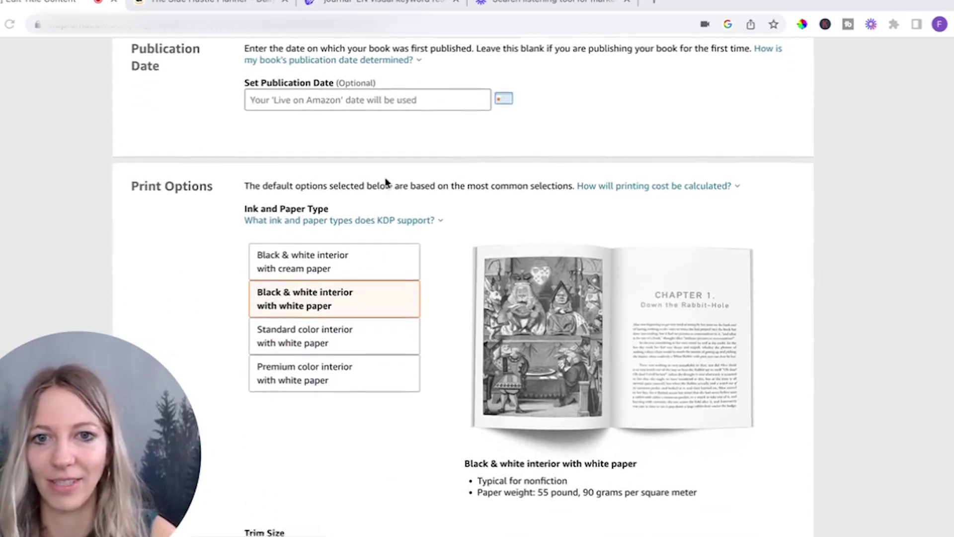
{"action": "scroll", "coordinate": [381, 219], "scroll_direction": "down", "scroll_amount": 2}
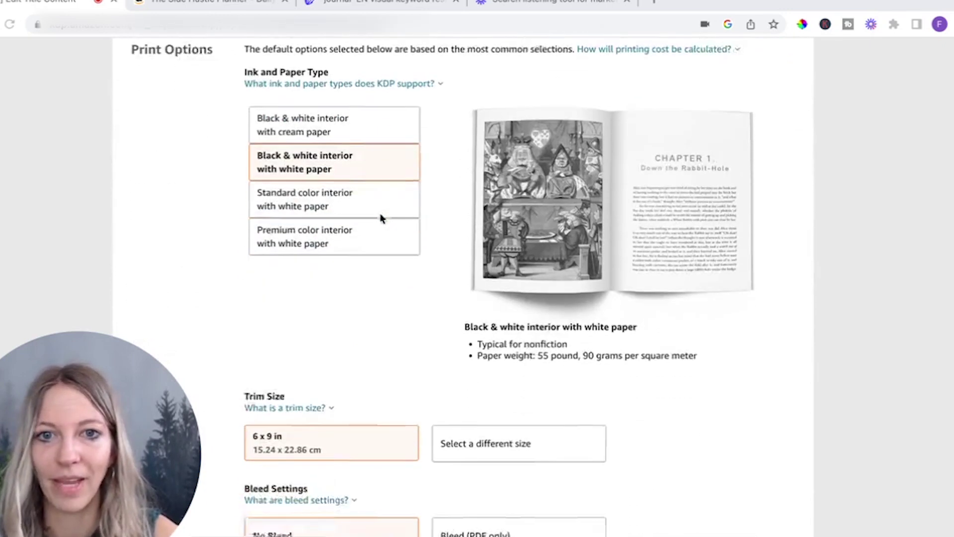
{"action": "scroll", "coordinate": [381, 218], "scroll_direction": "down", "scroll_amount": 1}
{"action": "scroll", "coordinate": [381, 218], "scroll_direction": "up", "scroll_amount": 1}
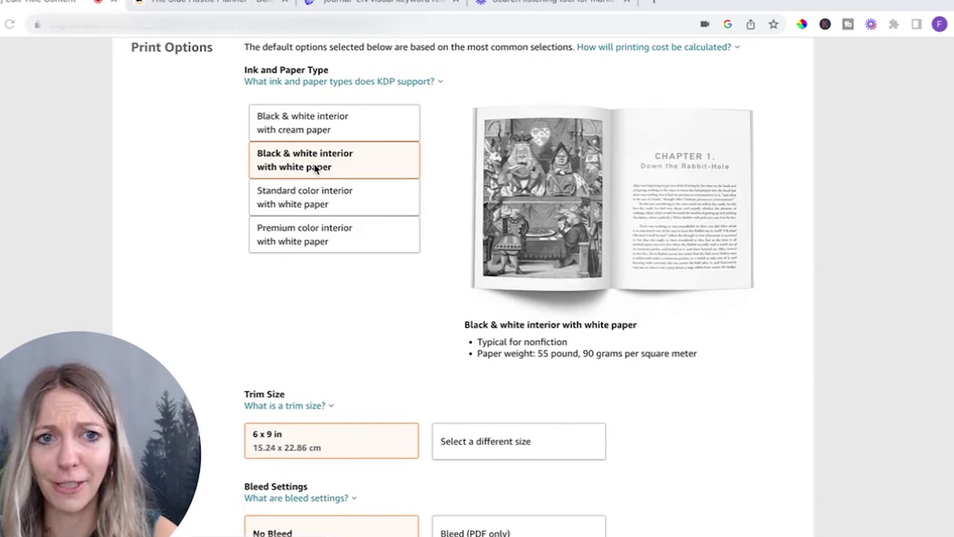
{"action": "scroll", "coordinate": [324, 255], "scroll_direction": "up", "scroll_amount": 1}
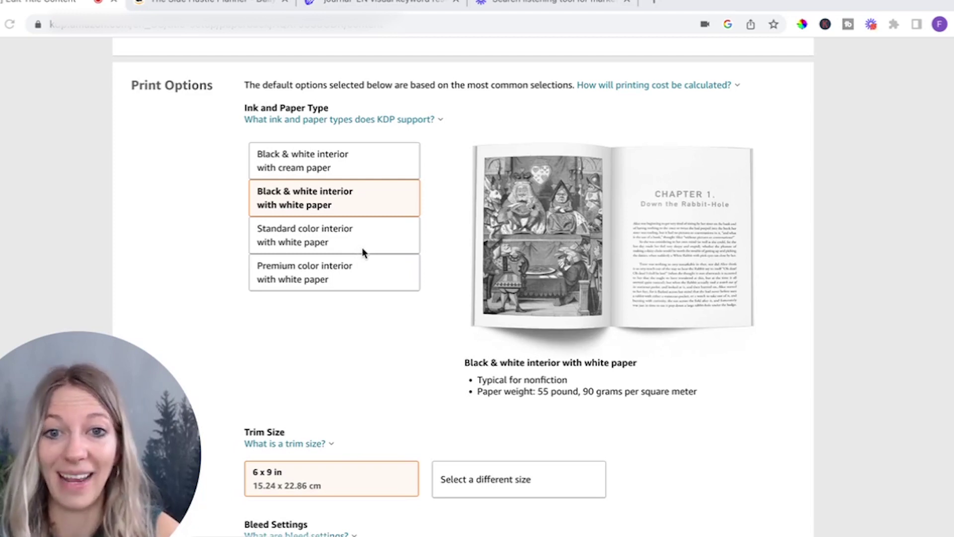
{"action": "scroll", "coordinate": [354, 313], "scroll_direction": "down", "scroll_amount": 1}
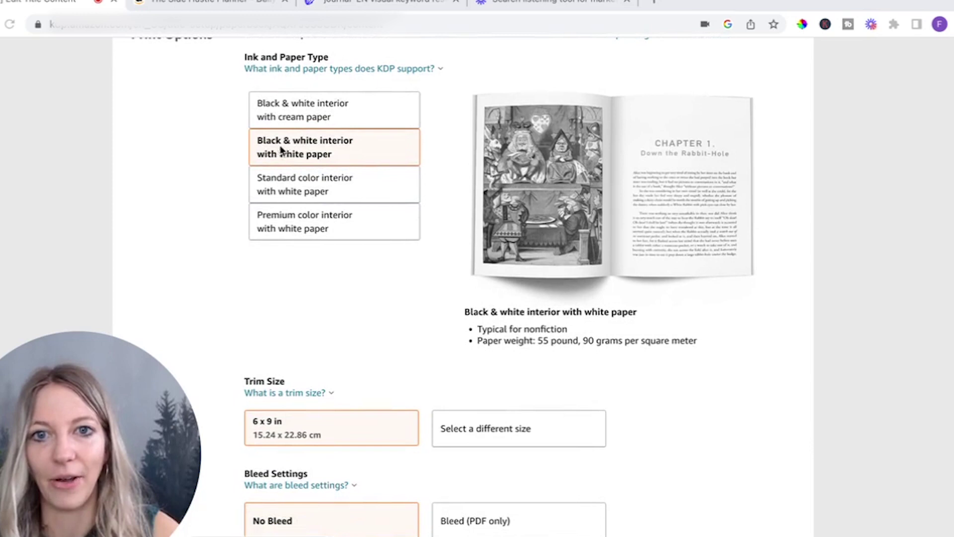
{"action": "scroll", "coordinate": [366, 285], "scroll_direction": "down", "scroll_amount": 2}
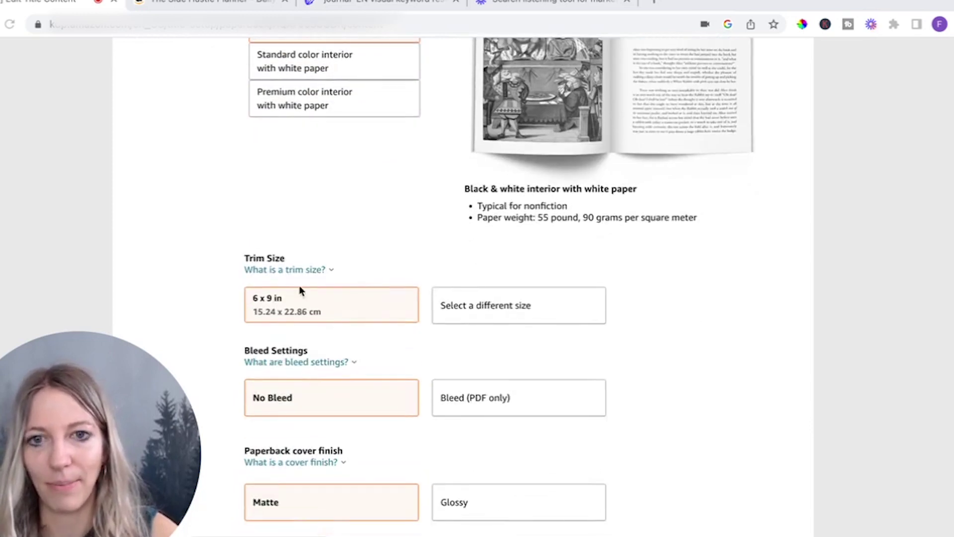
{"action": "scroll", "coordinate": [353, 337], "scroll_direction": "down", "scroll_amount": 2}
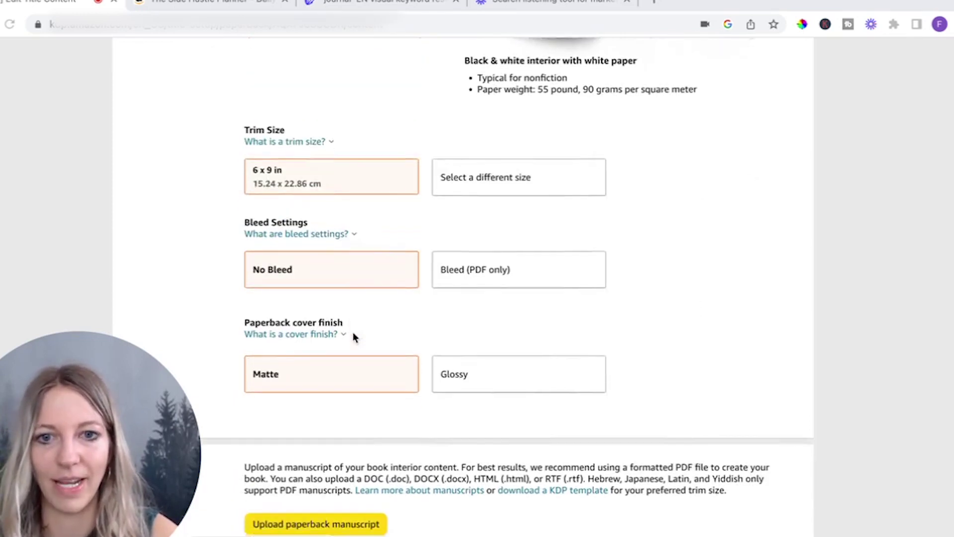
{"action": "left_click", "coordinate": [502, 276]}
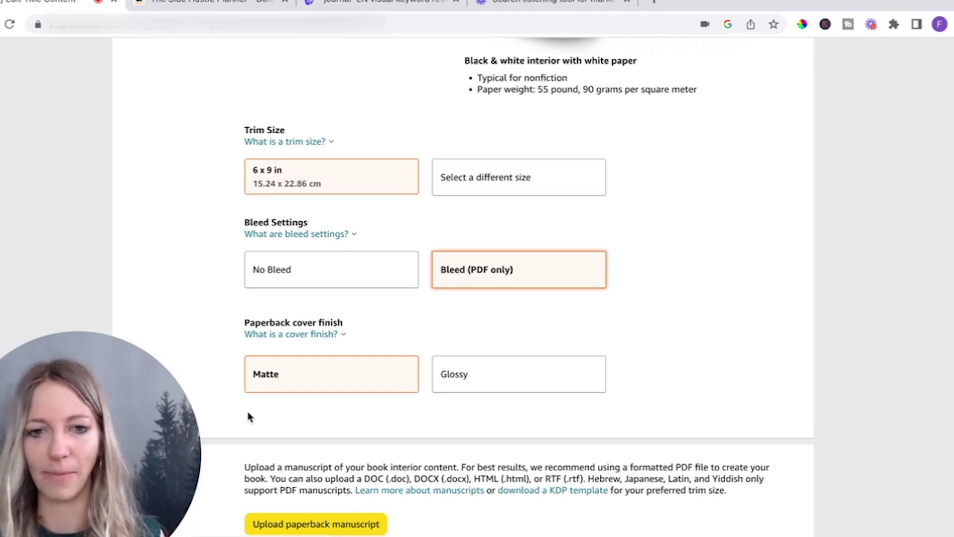
Step: Scroll down past the 6 x 9 in, Bleed (PDF only) and Matte print options
{"action": "scroll", "coordinate": [249, 417], "scroll_direction": "down", "scroll_amount": 5}
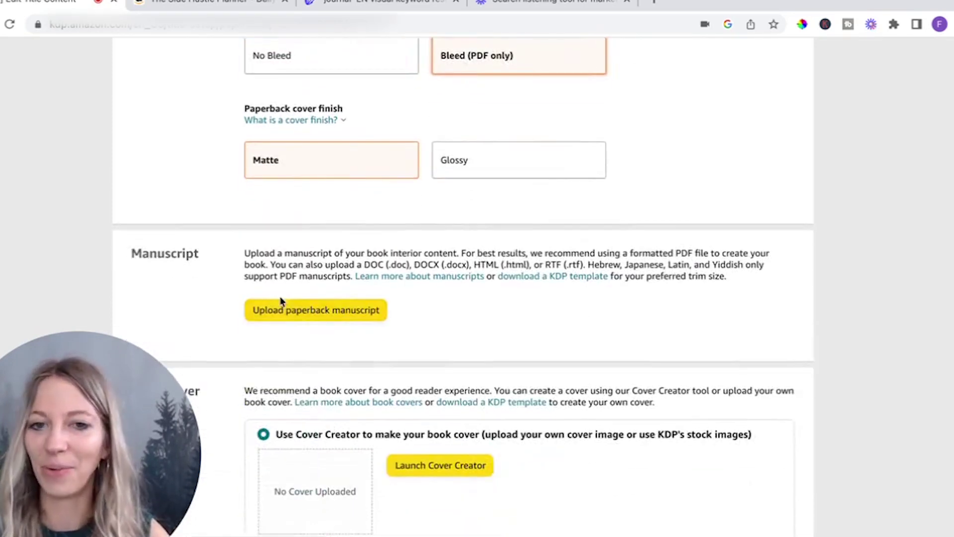
Step: Upload the dotted notebook PDF from the Desktop as the paperback's manuscript file
{"action": "scroll", "coordinate": [299, 323], "scroll_direction": "down", "scroll_amount": 2}
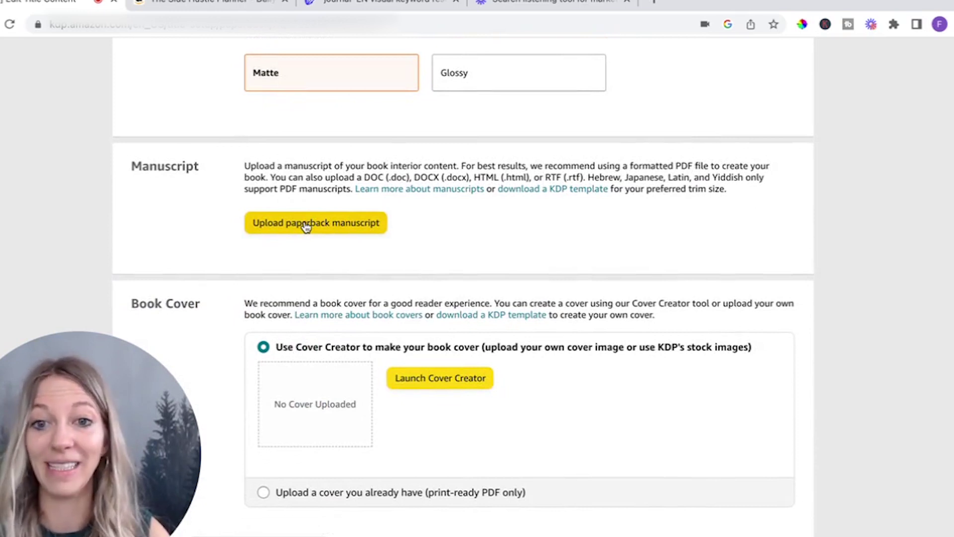
{"action": "left_click", "coordinate": [305, 223]}
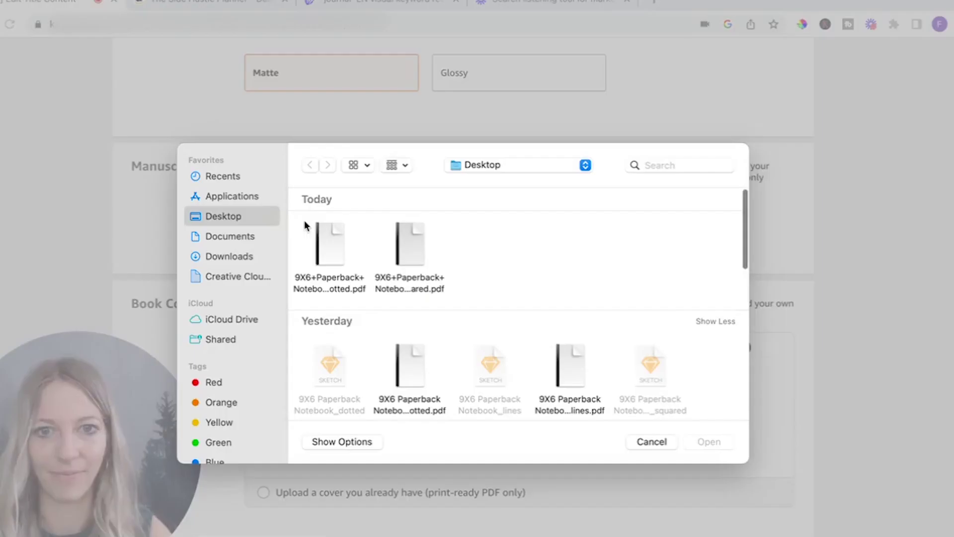
{"action": "double_click", "coordinate": [344, 288]}
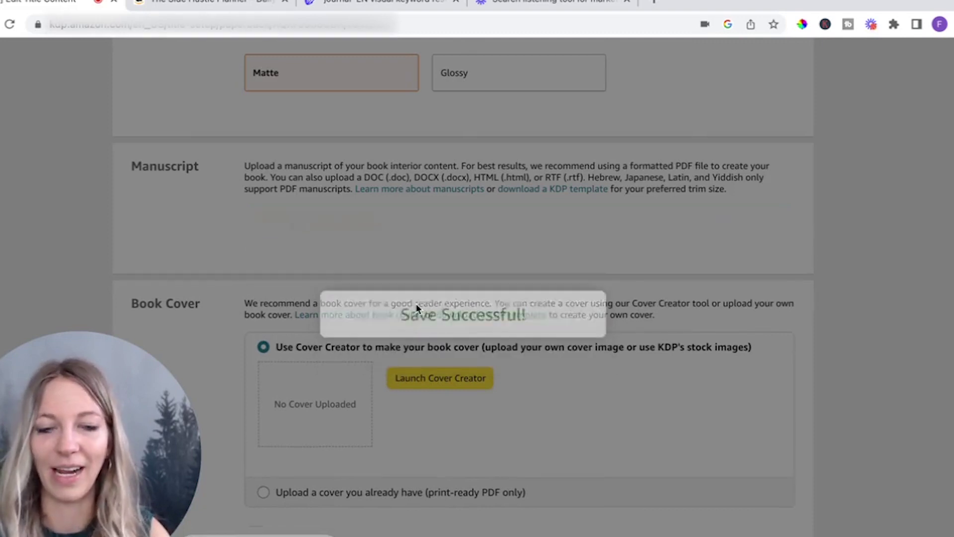
{"action": "scroll", "coordinate": [401, 352], "scroll_direction": "up", "scroll_amount": 1}
{"action": "scroll", "coordinate": [401, 350], "scroll_direction": "down", "scroll_amount": 4}
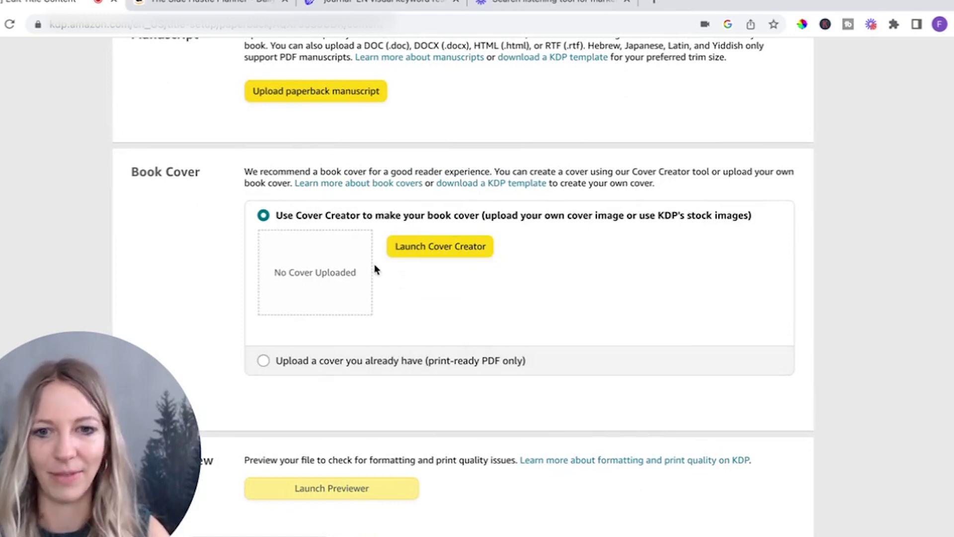
Step: Choose to upload an existing cover and pick the cover PDF from Downloads
{"action": "left_click", "coordinate": [264, 361]}
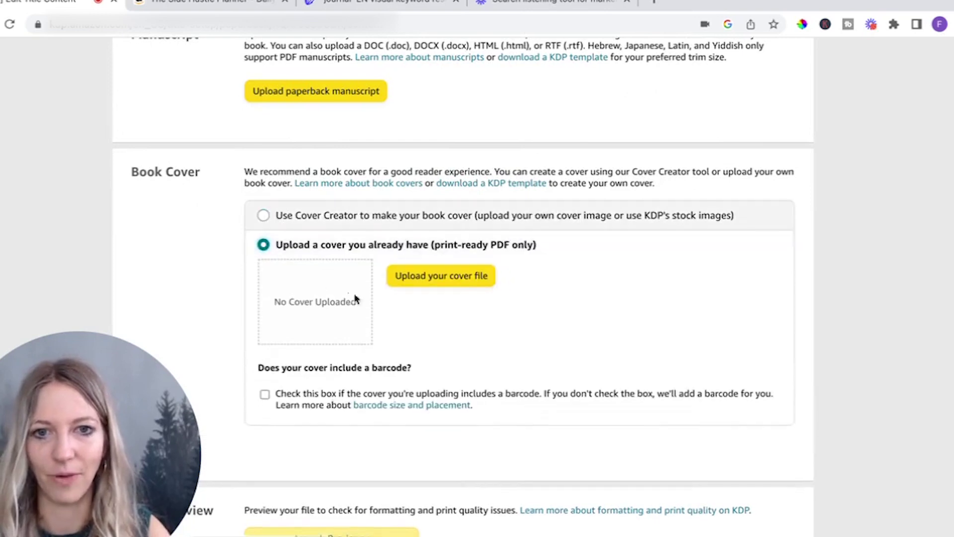
{"action": "left_click", "coordinate": [460, 280]}
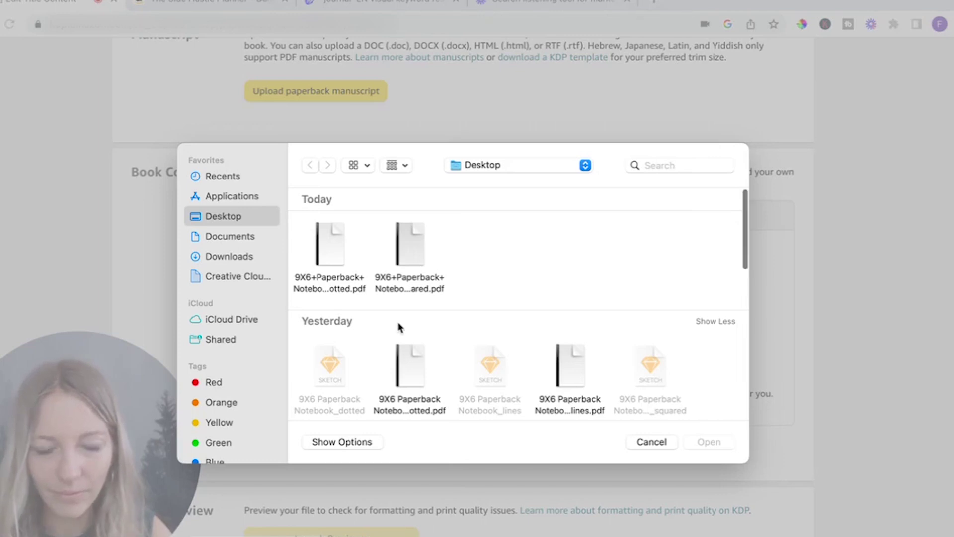
{"action": "left_click", "coordinate": [229, 256]}
{"action": "left_click", "coordinate": [495, 282]}
{"action": "double_click", "coordinate": [495, 281]}
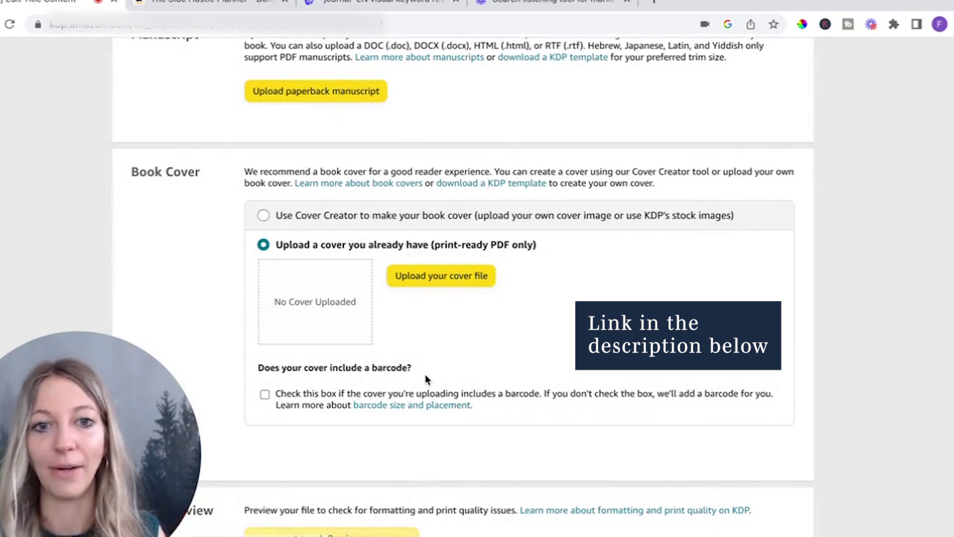
Step: Launch the Print Previewer for the uploaded cover and interior
{"action": "scroll", "coordinate": [441, 425], "scroll_direction": "down", "scroll_amount": 1}
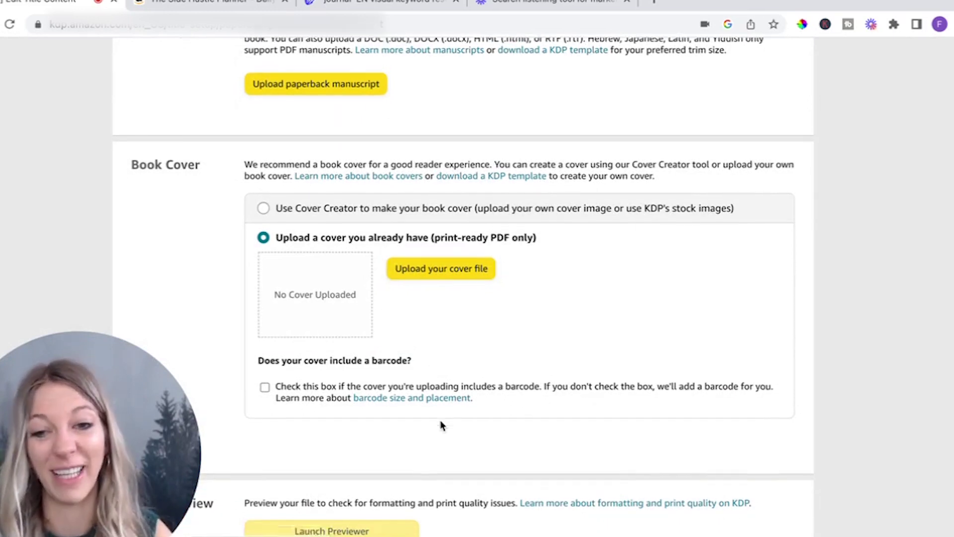
{"action": "scroll", "coordinate": [441, 424], "scroll_direction": "down", "scroll_amount": 5}
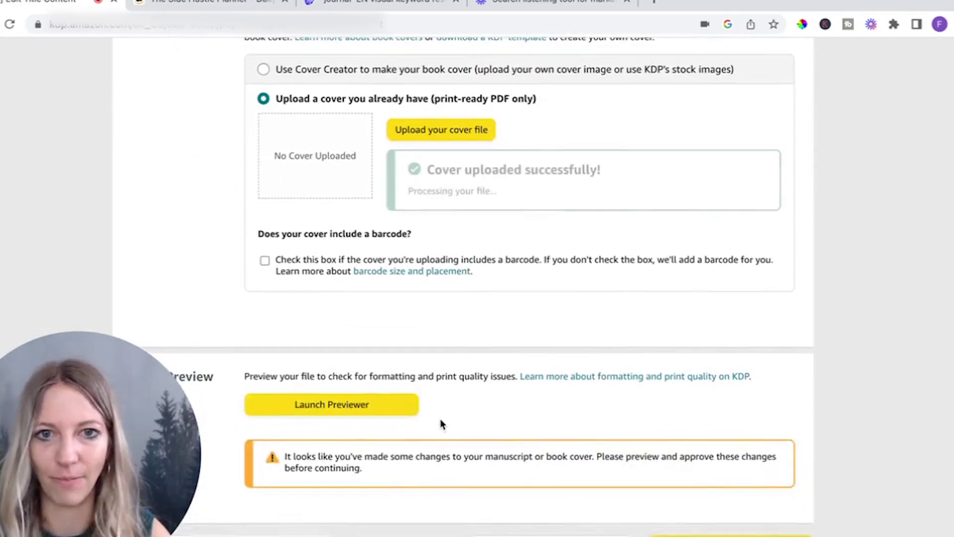
{"action": "scroll", "coordinate": [400, 277], "scroll_direction": "down", "scroll_amount": 1}
{"action": "scroll", "coordinate": [468, 270], "scroll_direction": "up", "scroll_amount": 1}
{"action": "scroll", "coordinate": [388, 343], "scroll_direction": "down", "scroll_amount": 1}
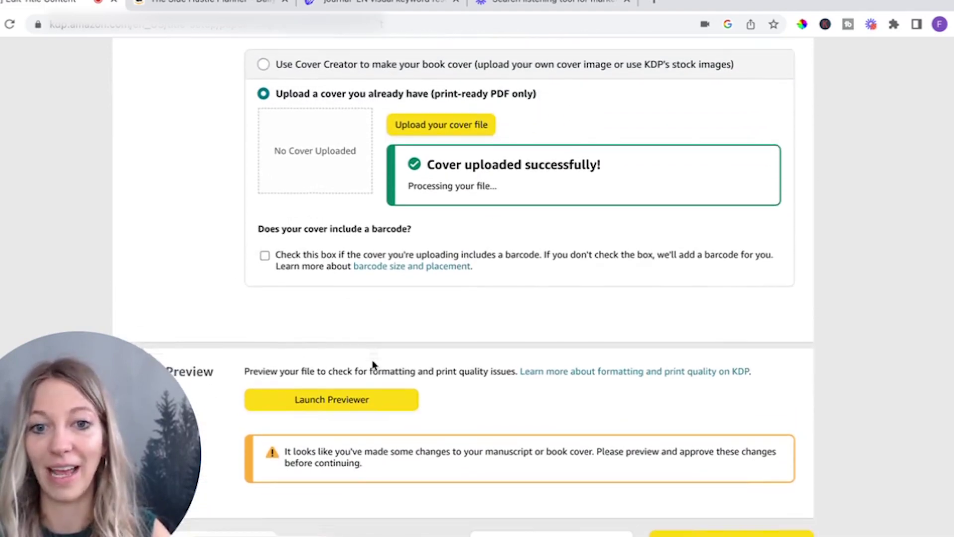
{"action": "scroll", "coordinate": [374, 365], "scroll_direction": "down", "scroll_amount": 1}
{"action": "left_click", "coordinate": [351, 379]}
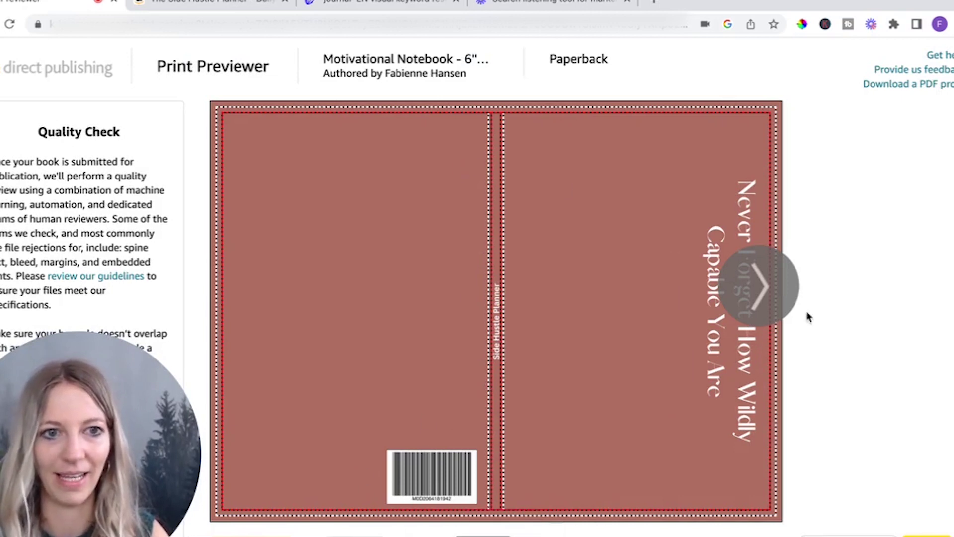
Step: Page from the cover through the dotted interior spreads, then approve the preview
{"action": "left_click", "coordinate": [768, 298]}
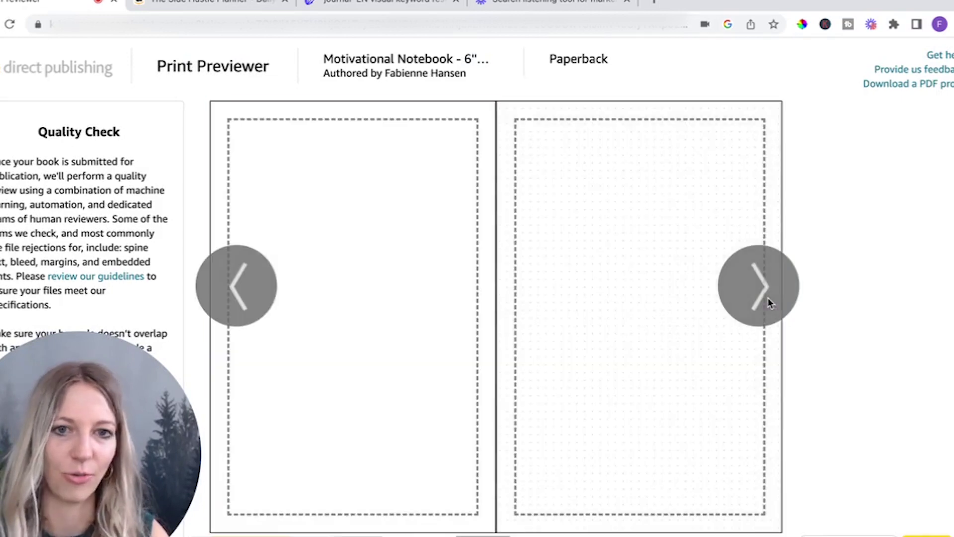
{"action": "left_click", "coordinate": [767, 299]}
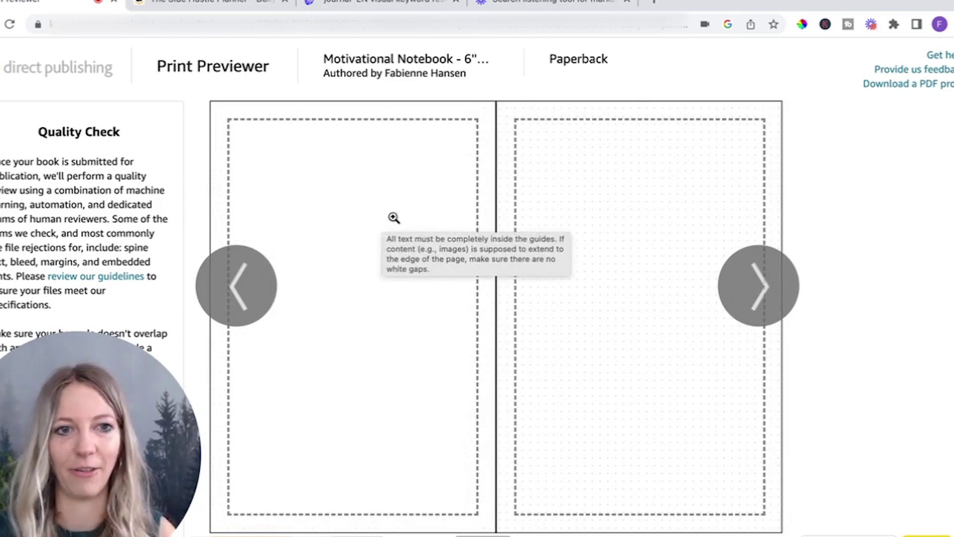
{"action": "left_click", "coordinate": [783, 293]}
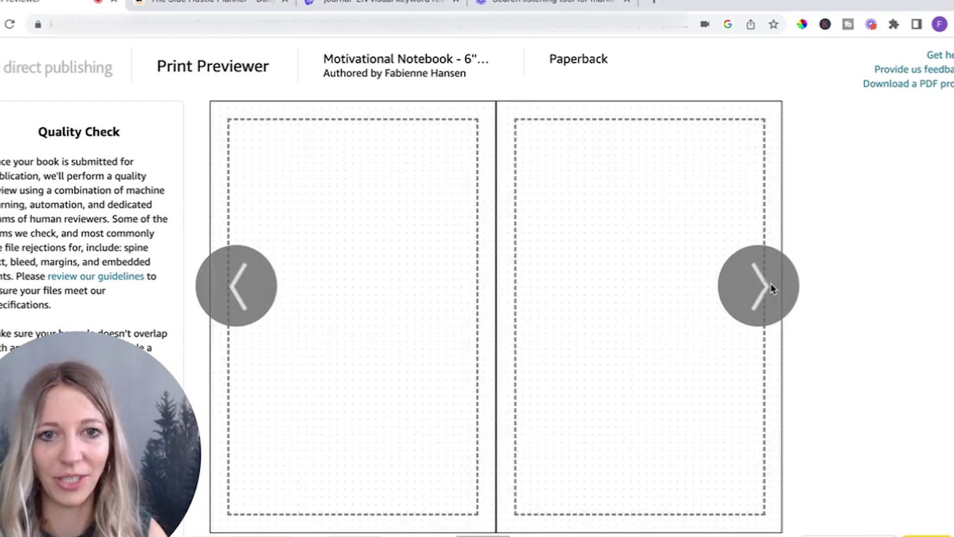
{"action": "left_click", "coordinate": [770, 284]}
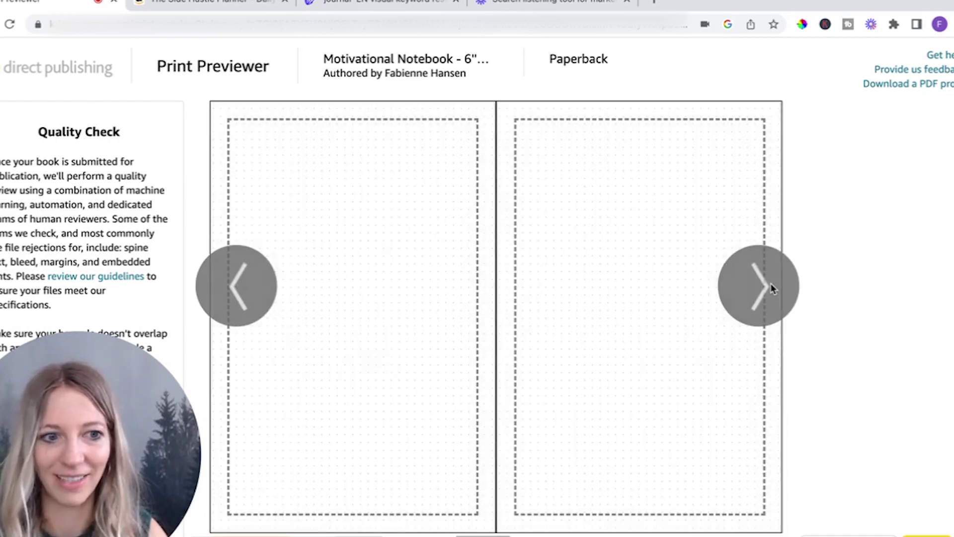
{"action": "left_click", "coordinate": [925, 513]}
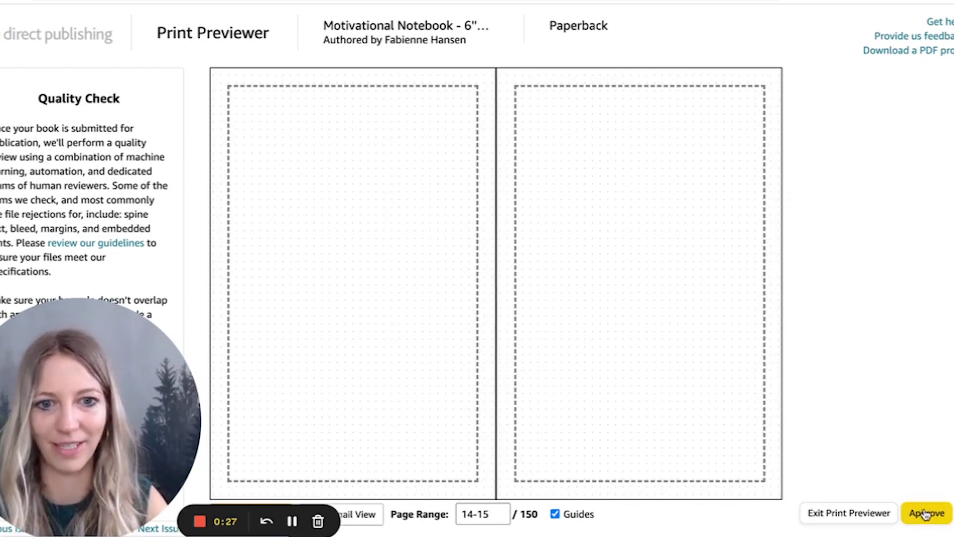
Step: Save the paperback content and continue to Rights & Pricing
{"action": "scroll", "coordinate": [675, 472], "scroll_direction": "down", "scroll_amount": 20}
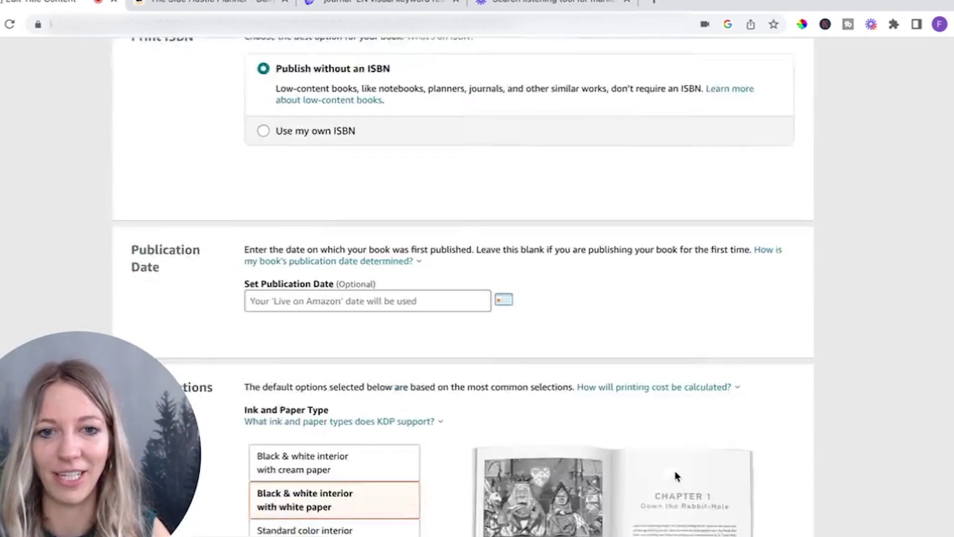
{"action": "scroll", "coordinate": [674, 476], "scroll_direction": "down", "scroll_amount": 10}
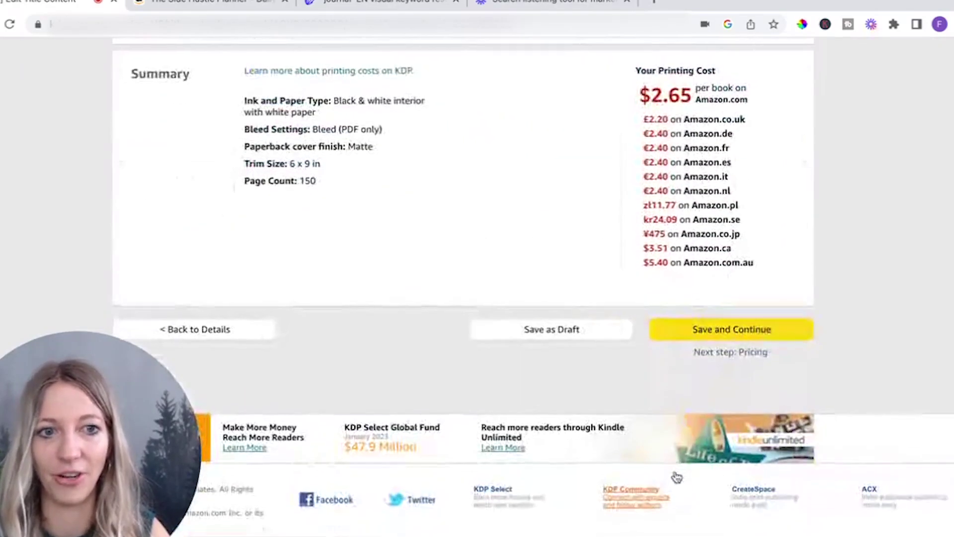
{"action": "scroll", "coordinate": [653, 364], "scroll_direction": "up", "scroll_amount": 2}
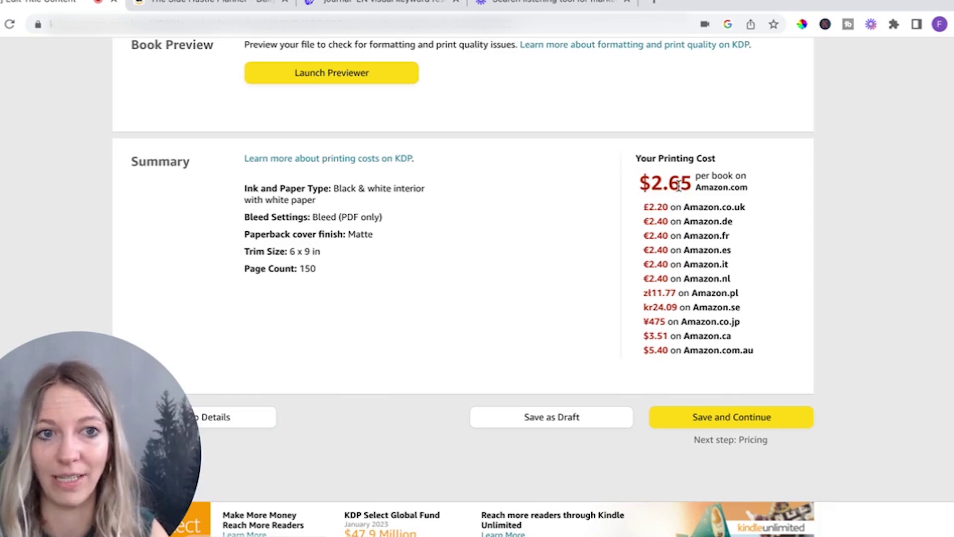
{"action": "left_click", "coordinate": [712, 420]}
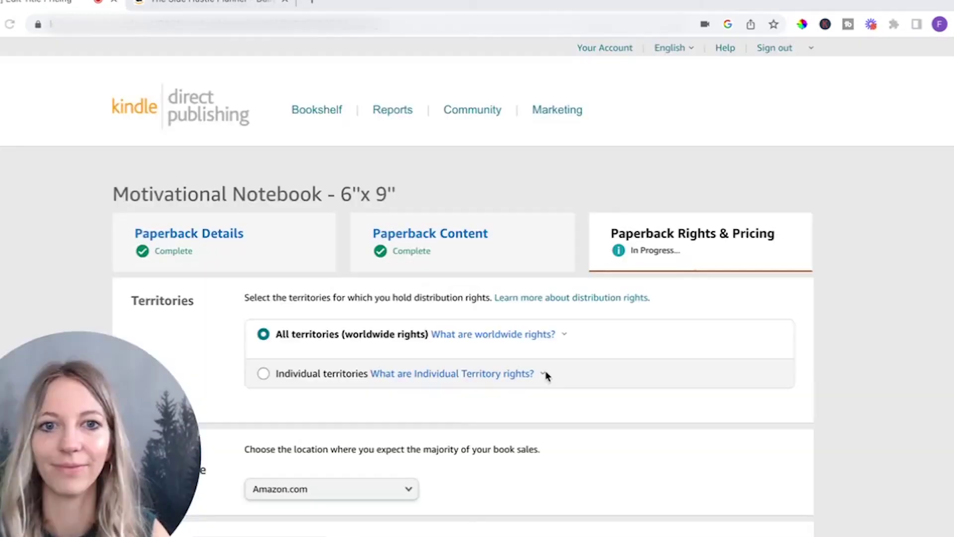
Step: Keep All territories and select Amazon.com as the primary marketplace
{"action": "scroll", "coordinate": [546, 379], "scroll_direction": "down", "scroll_amount": 1}
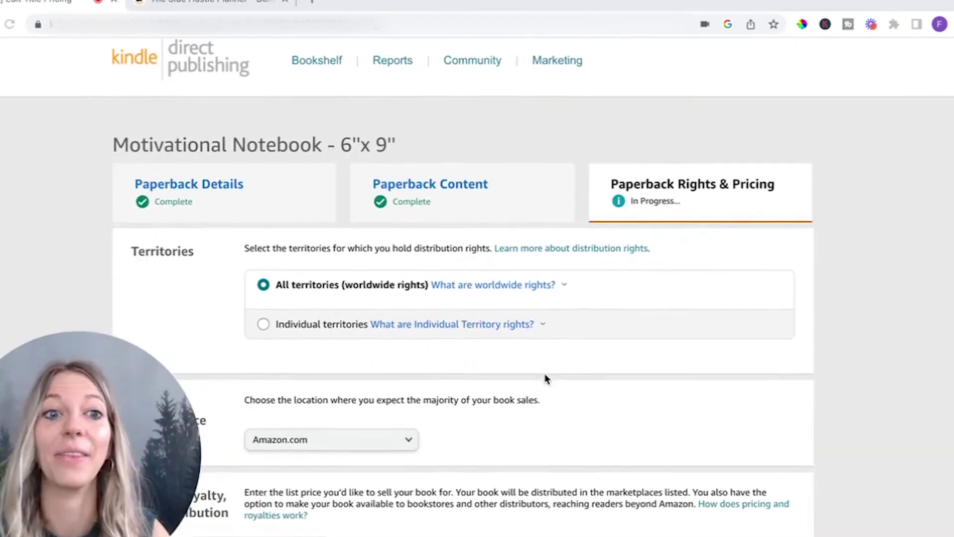
{"action": "scroll", "coordinate": [546, 379], "scroll_direction": "down", "scroll_amount": 1}
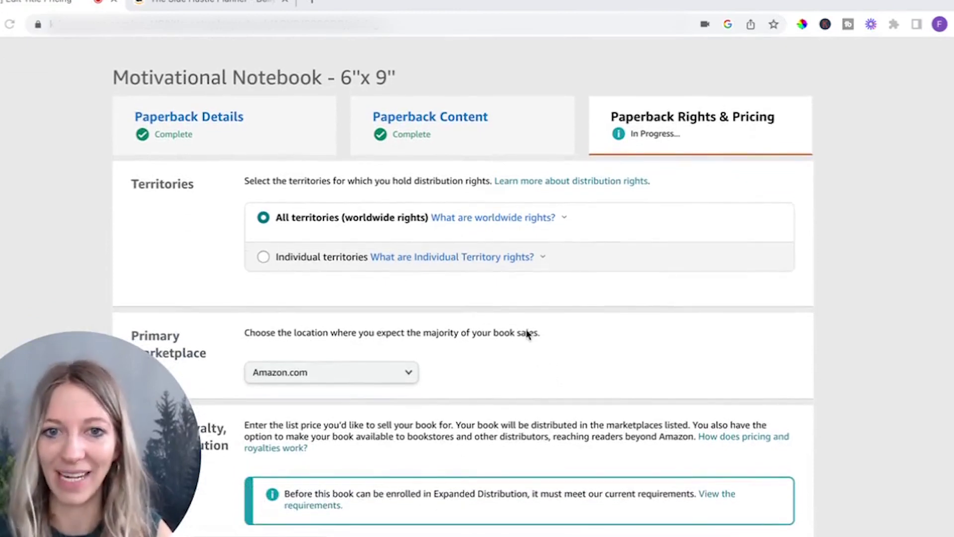
{"action": "scroll", "coordinate": [526, 332], "scroll_direction": "down", "scroll_amount": 1}
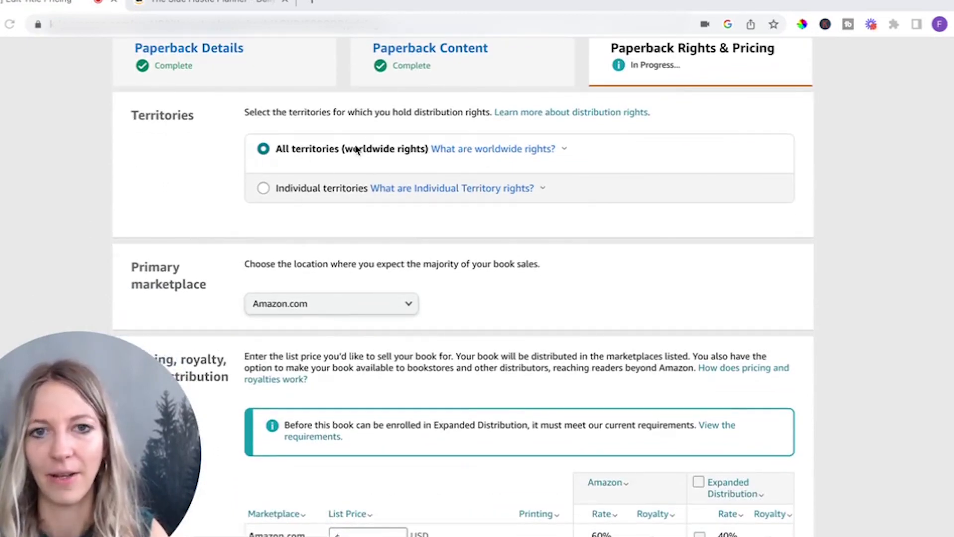
{"action": "scroll", "coordinate": [362, 214], "scroll_direction": "down", "scroll_amount": 1}
{"action": "left_click", "coordinate": [406, 285]}
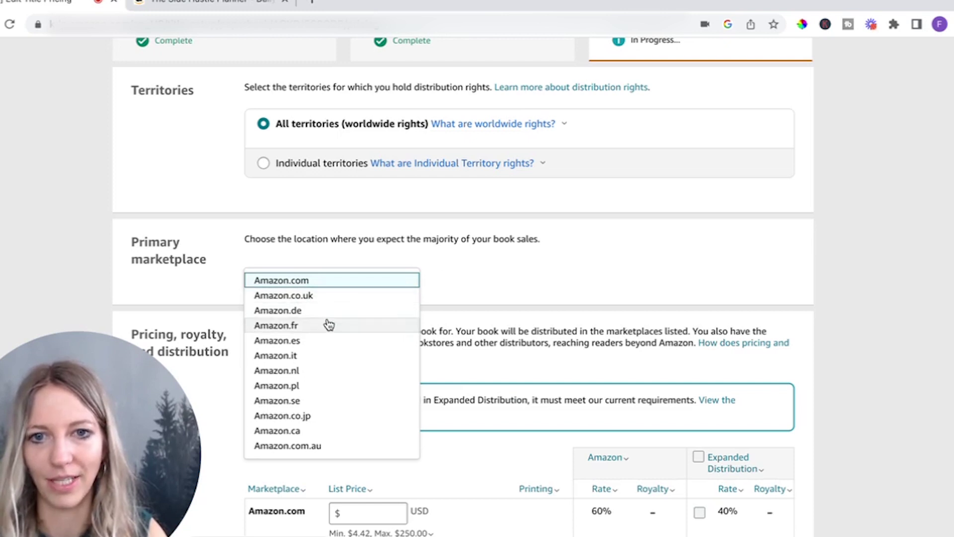
{"action": "left_click", "coordinate": [452, 273]}
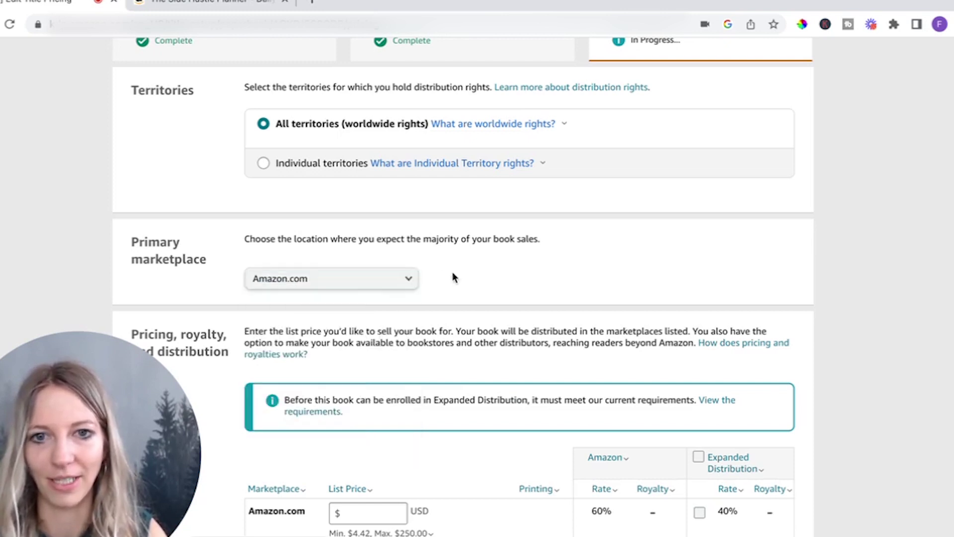
{"action": "scroll", "coordinate": [396, 390], "scroll_direction": "down", "scroll_amount": 3}
{"action": "scroll", "coordinate": [396, 388], "scroll_direction": "down", "scroll_amount": 2}
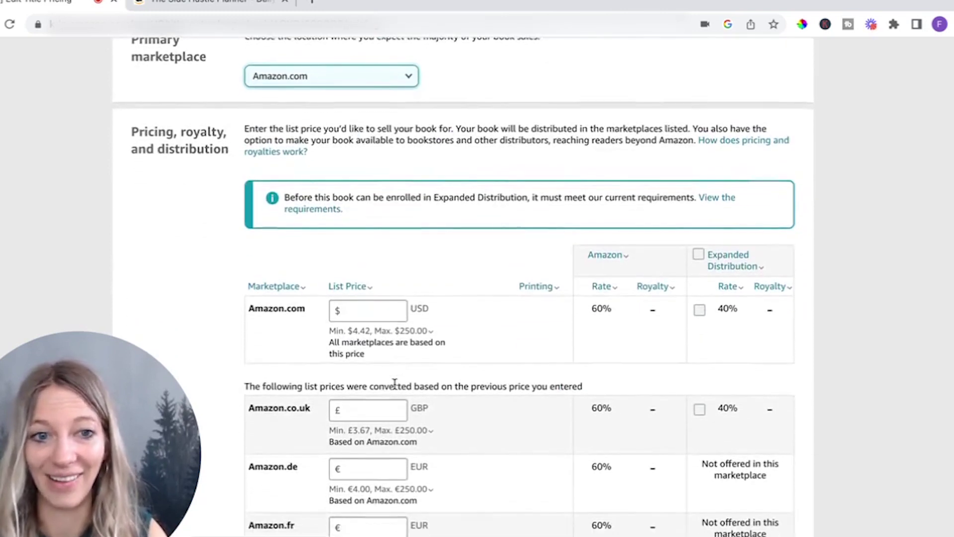
Step: Enter a 6.95 Amazon.com list price and note its $1.52 royalty
{"action": "left_click", "coordinate": [380, 313]}
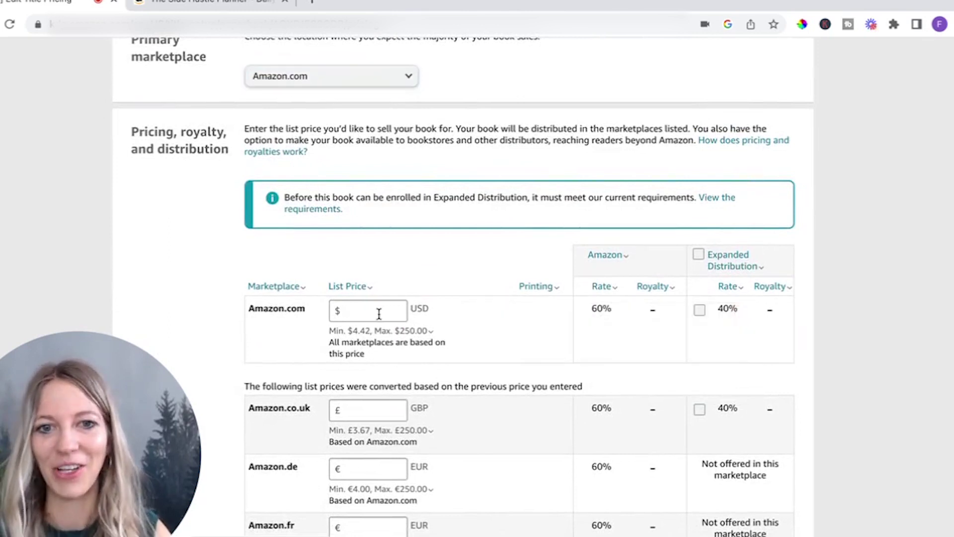
{"action": "left_click", "coordinate": [380, 312]}
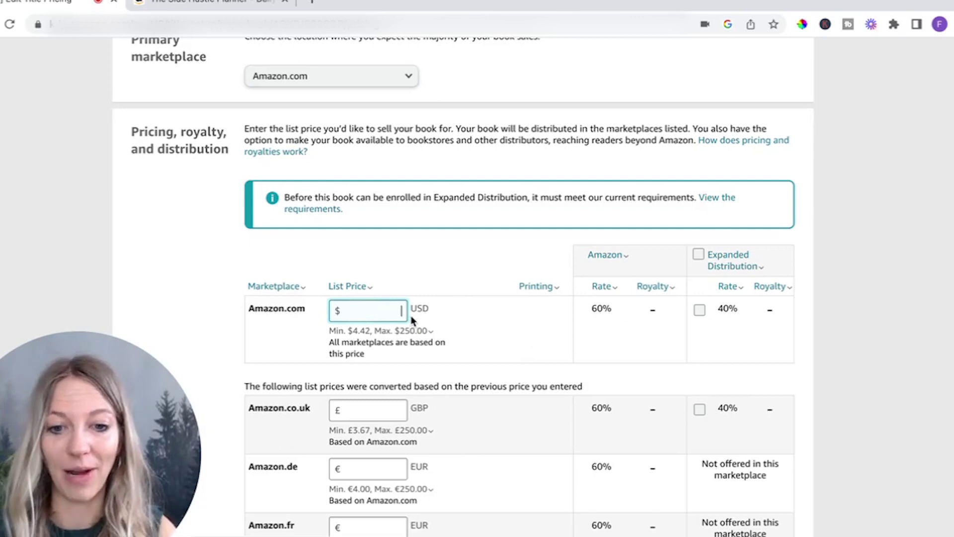
{"action": "type", "text": "6.95"}
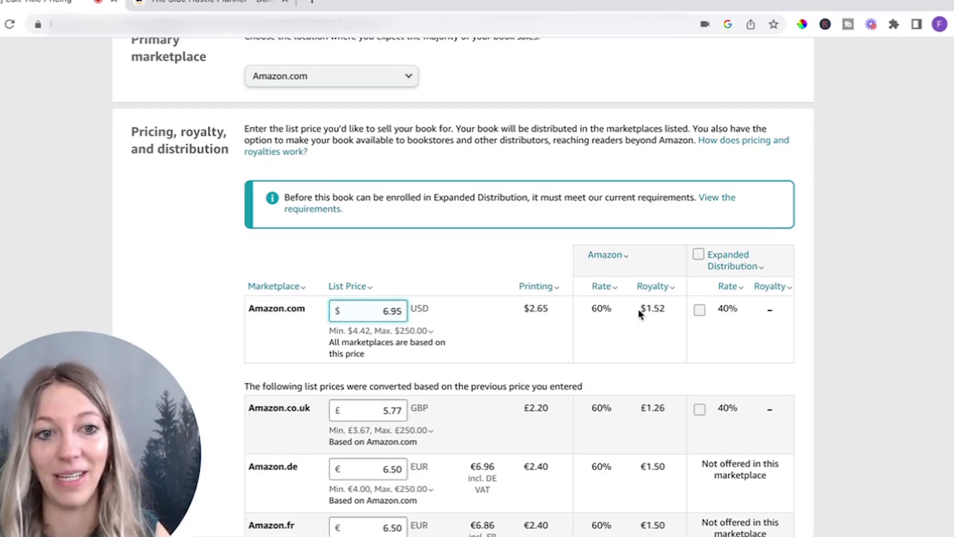
{"action": "left_click_drag", "start_coordinate": [638, 308], "coordinate": [664, 324]}
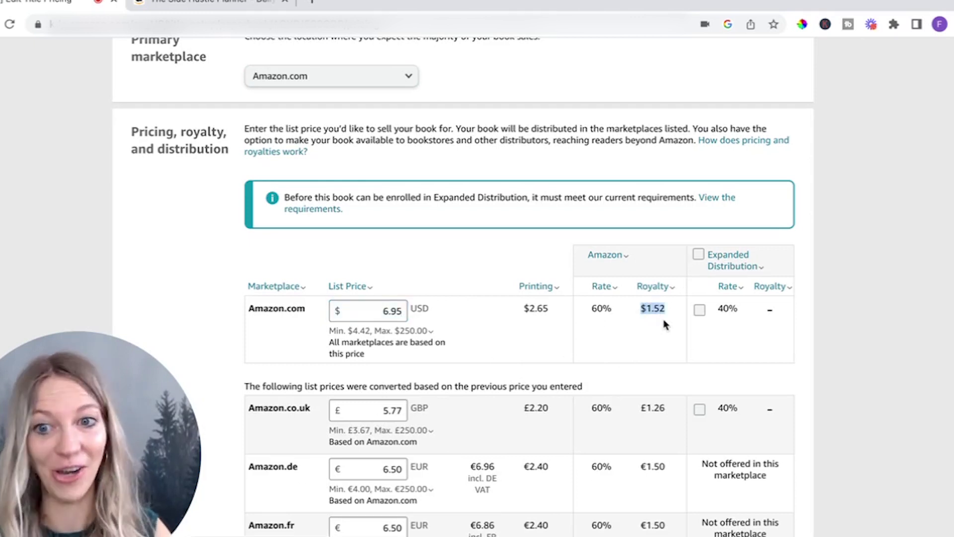
Step: Raise the list price to 10.95, check the minimum-price explanation, then set 12.95
{"action": "left_click", "coordinate": [386, 309]}
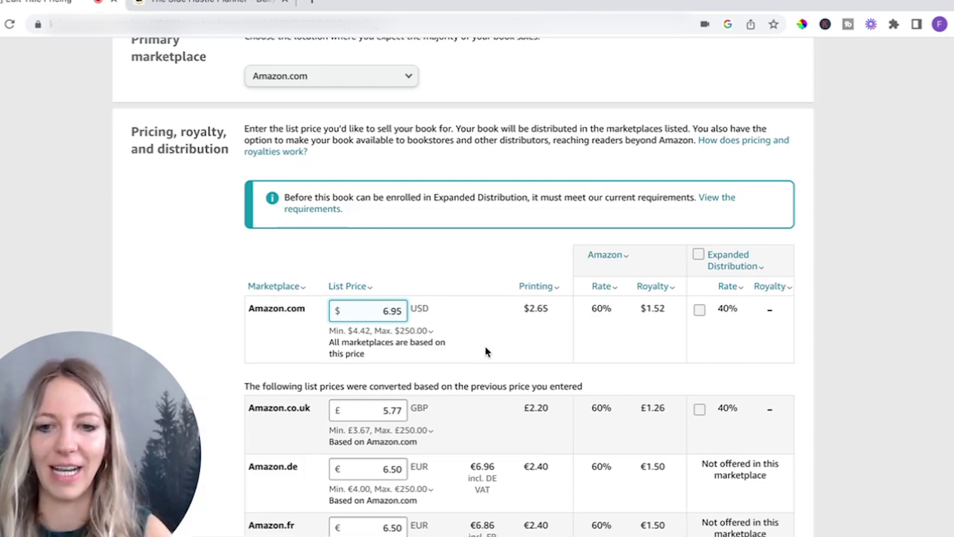
{"action": "key", "text": "BackSpace"}
{"action": "type", "text": "1"}
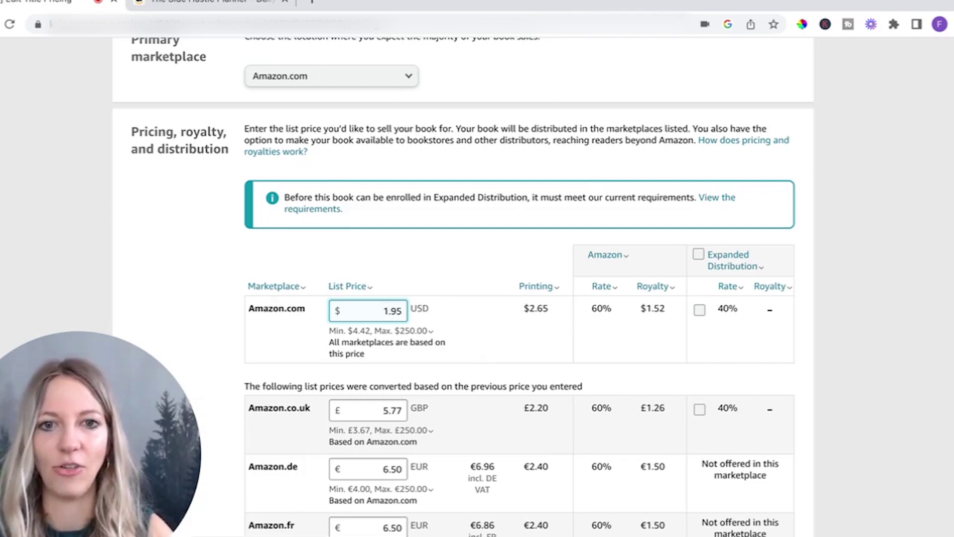
{"action": "type", "text": "0"}
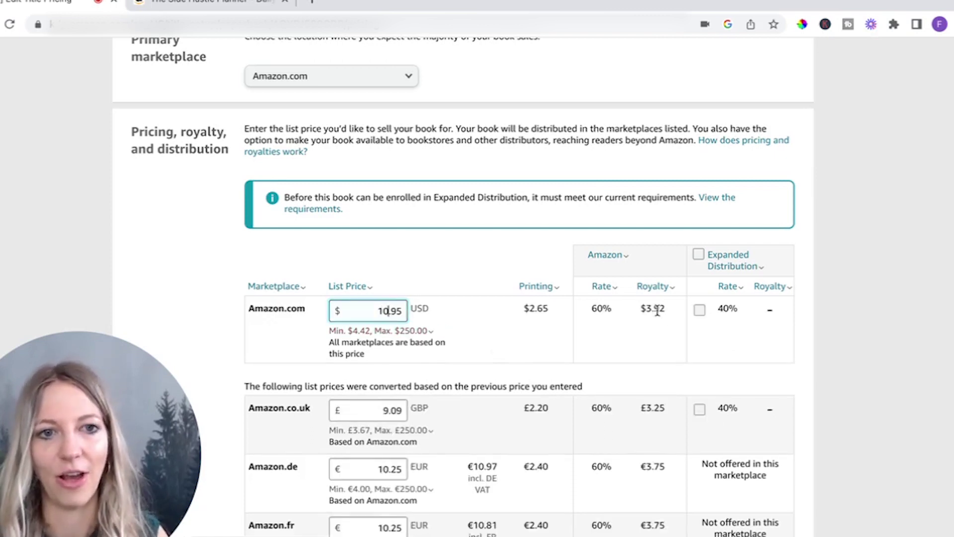
{"action": "left_click", "coordinate": [397, 329]}
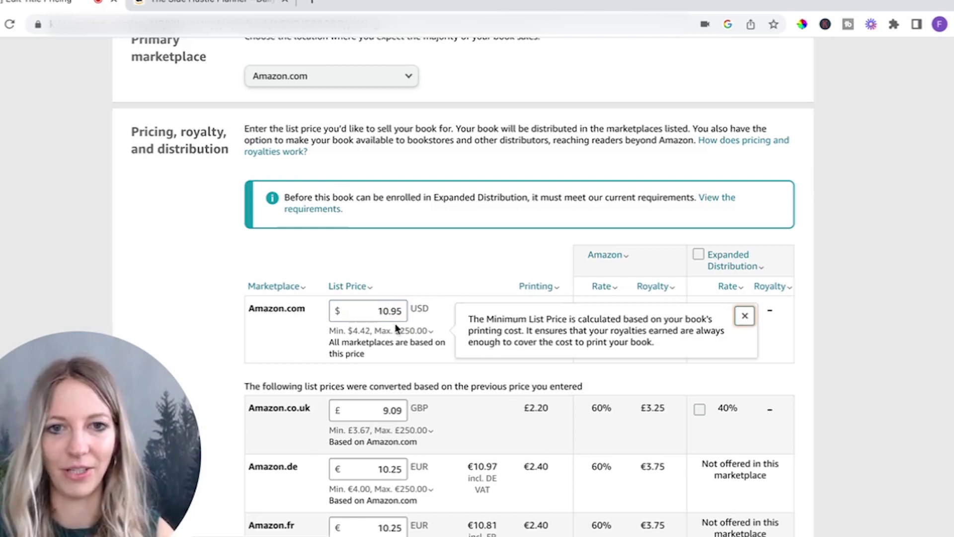
{"action": "left_click", "coordinate": [388, 311]}
{"action": "key", "text": "BackSpace"}
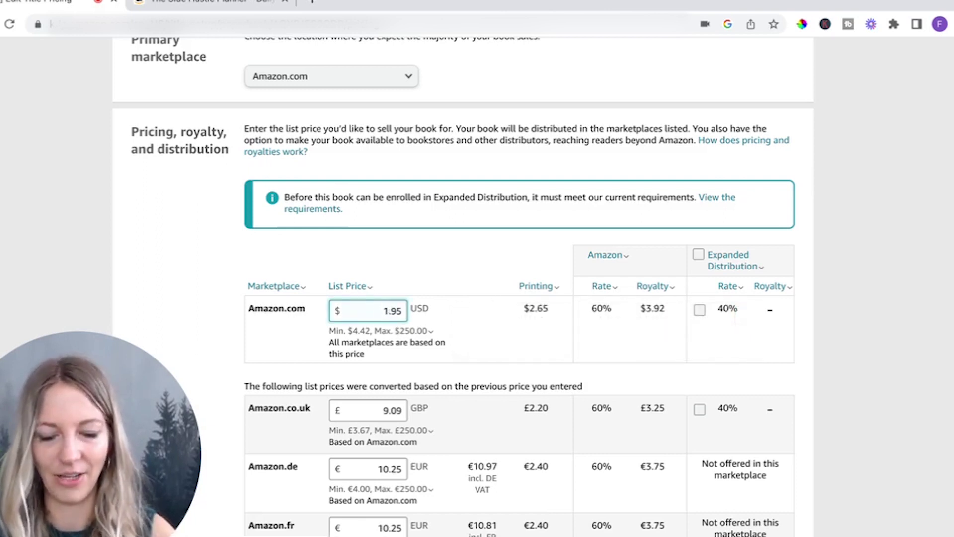
{"action": "type", "text": "2"}
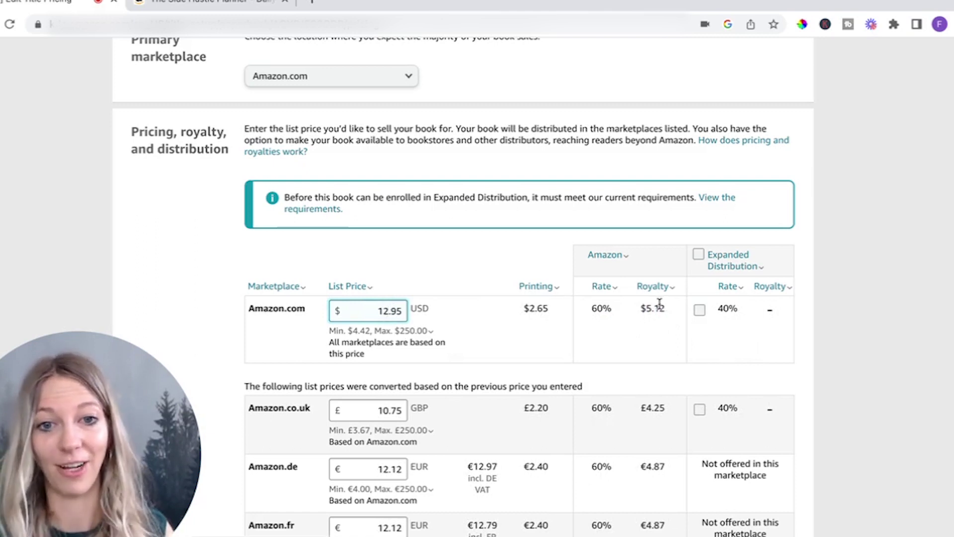
Step: Review the Amazon.co.uk minimum list price explanation and scroll down to the publish buttons
{"action": "scroll", "coordinate": [436, 400], "scroll_direction": "down", "scroll_amount": 2}
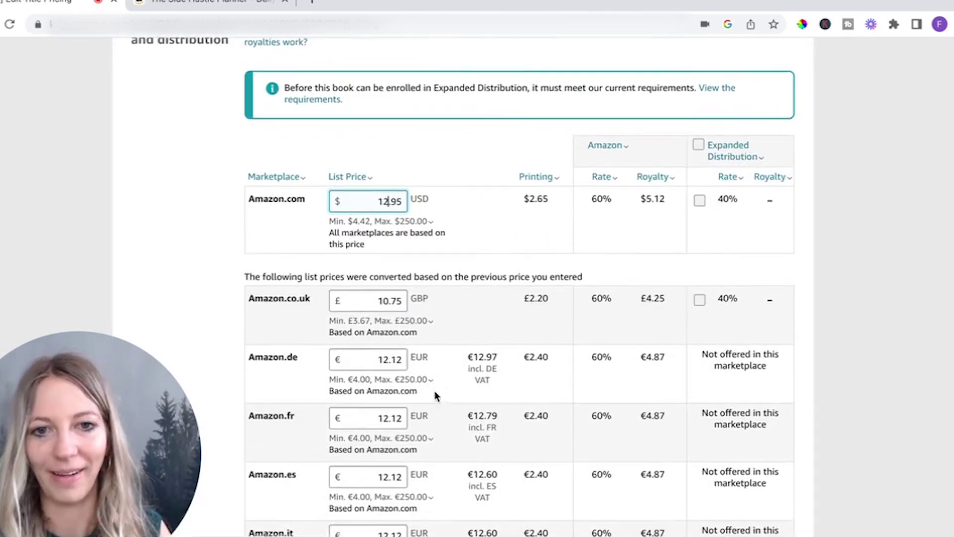
{"action": "left_click", "coordinate": [430, 321]}
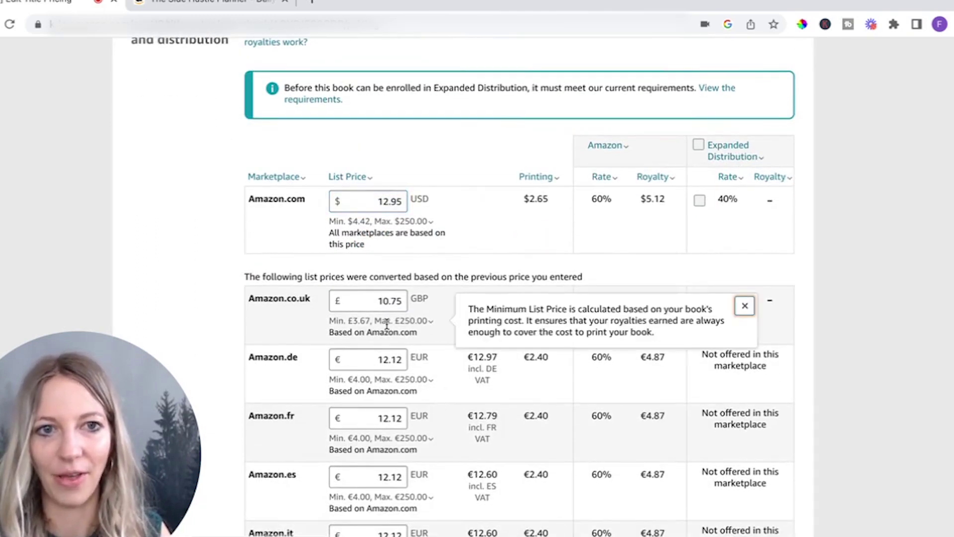
{"action": "left_click", "coordinate": [330, 291]}
{"action": "scroll", "coordinate": [407, 391], "scroll_direction": "down", "scroll_amount": 1}
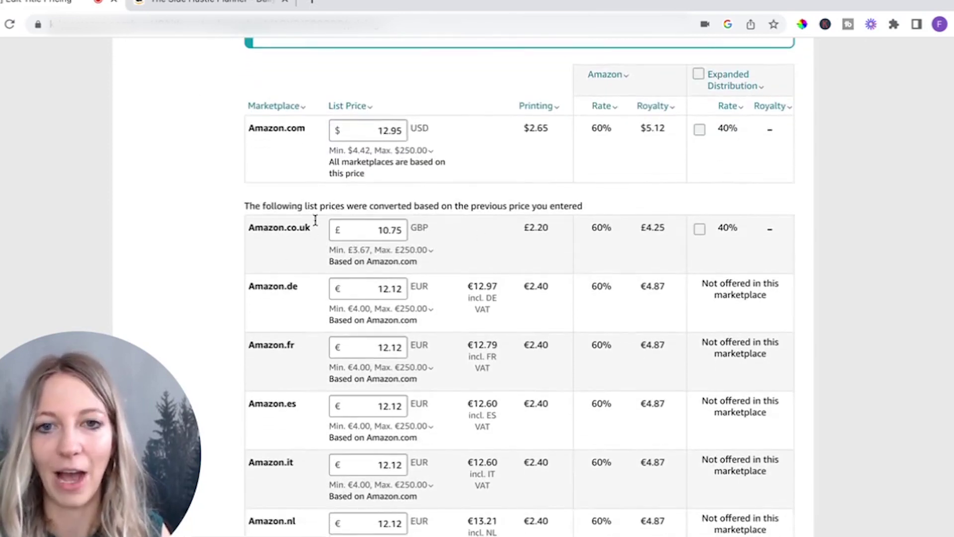
{"action": "left_click", "coordinate": [392, 251]}
{"action": "scroll", "coordinate": [393, 254], "scroll_direction": "down", "scroll_amount": 1}
{"action": "scroll", "coordinate": [398, 366], "scroll_direction": "down", "scroll_amount": 3}
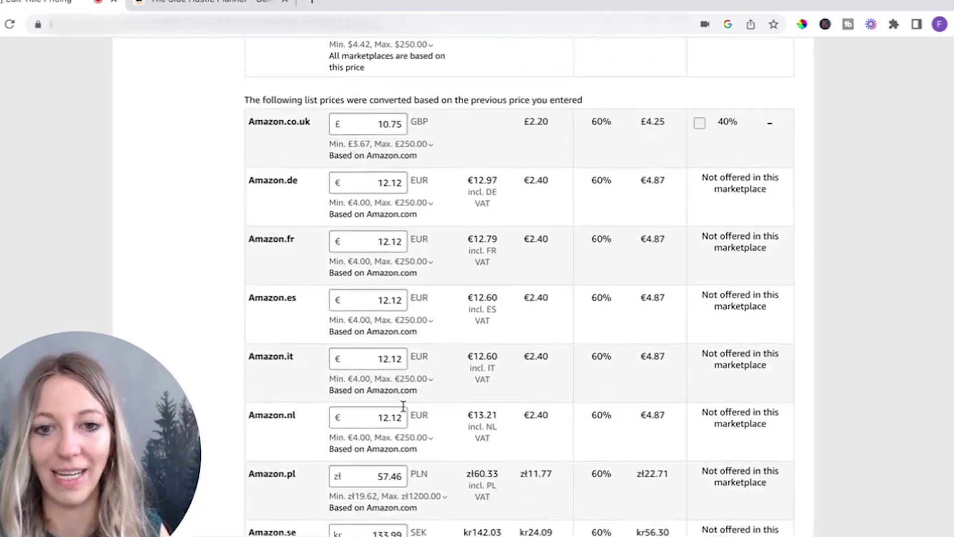
{"action": "scroll", "coordinate": [402, 414], "scroll_direction": "down", "scroll_amount": 5}
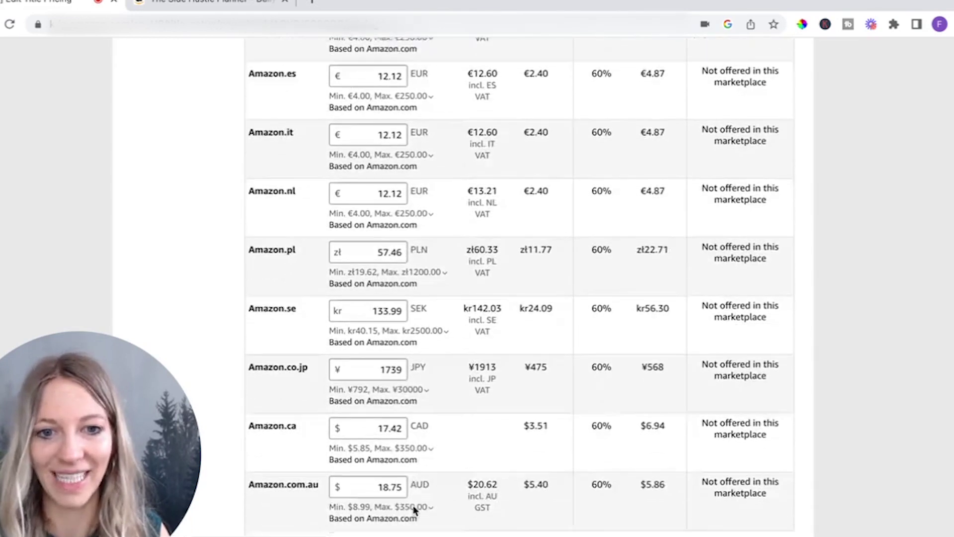
{"action": "scroll", "coordinate": [413, 505], "scroll_direction": "down", "scroll_amount": 2}
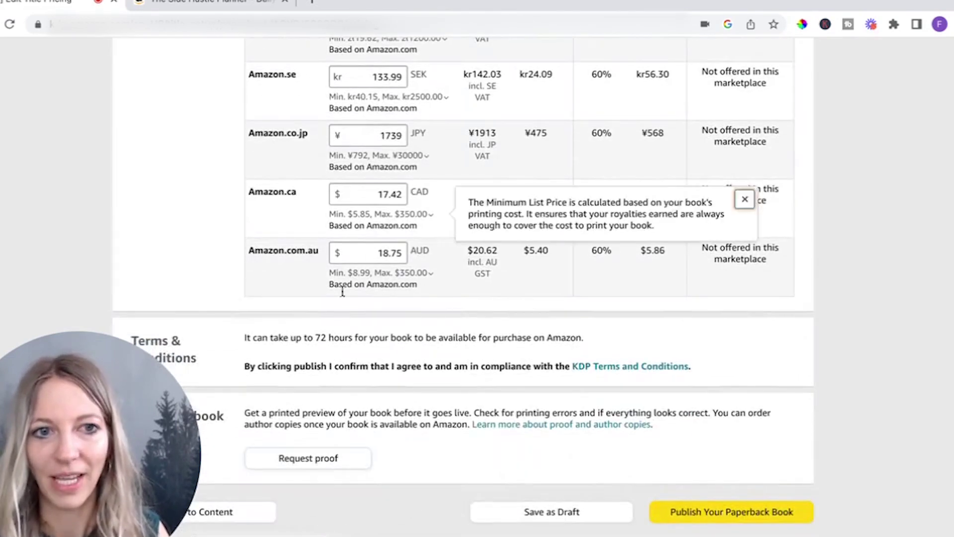
{"action": "scroll", "coordinate": [413, 278], "scroll_direction": "down", "scroll_amount": 2}
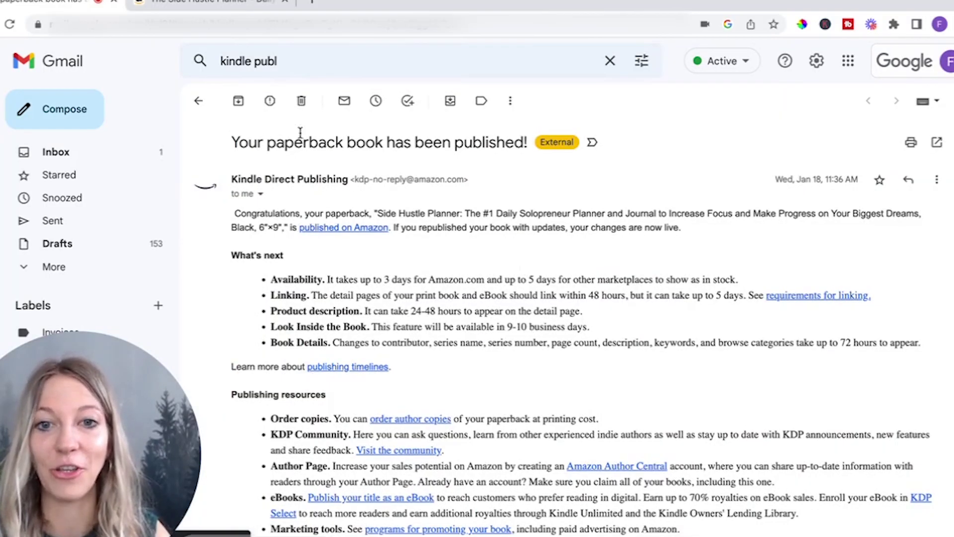
{"action": "mouse_move", "coordinate": [261, 179]}
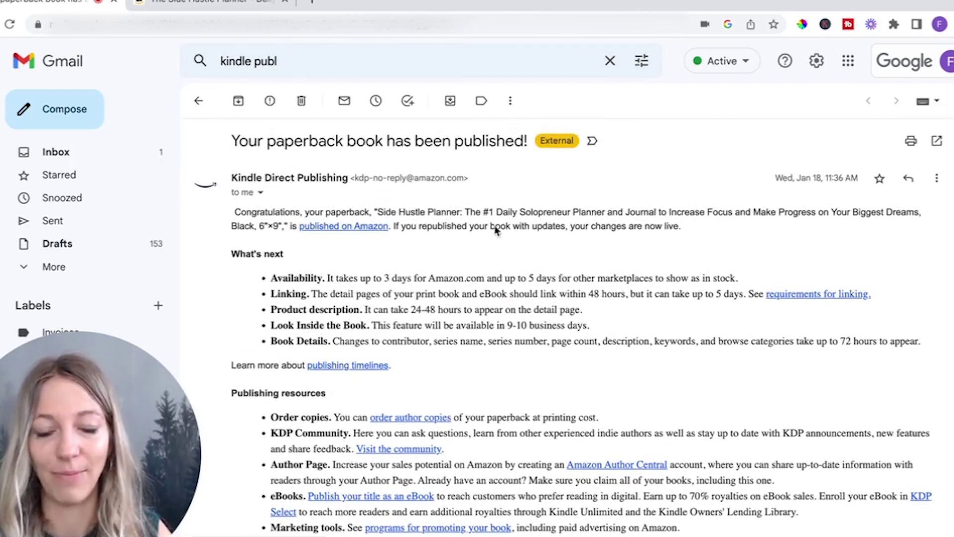
{"action": "scroll", "coordinate": [514, 297], "scroll_direction": "down", "scroll_amount": 1}
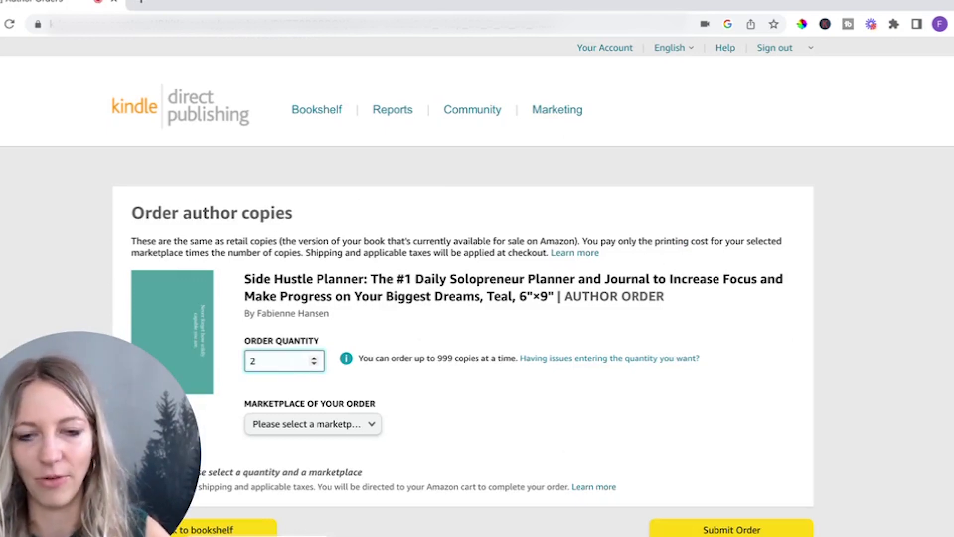
Step: Open the author-copy order's marketplace list and close it without choosing one
{"action": "left_click", "coordinate": [336, 424]}
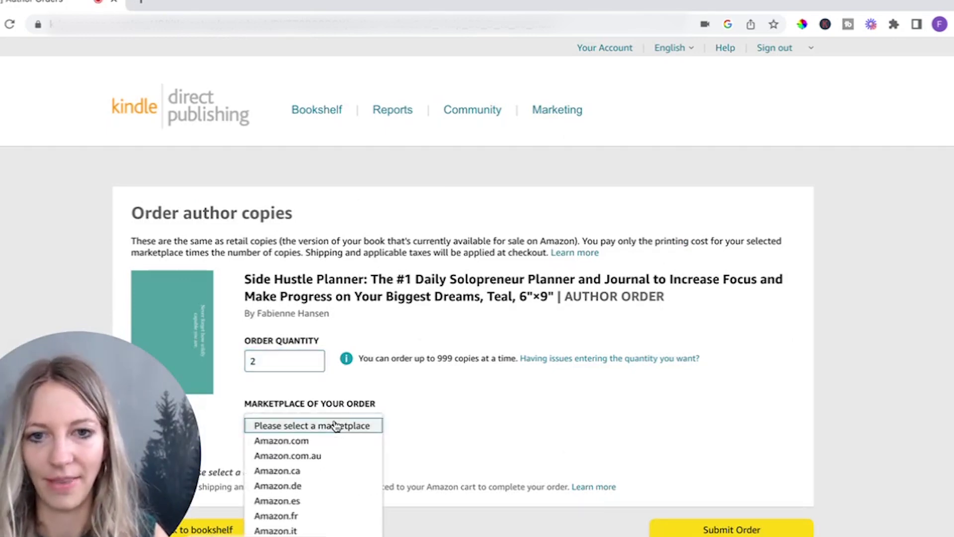
{"action": "left_click", "coordinate": [419, 437]}
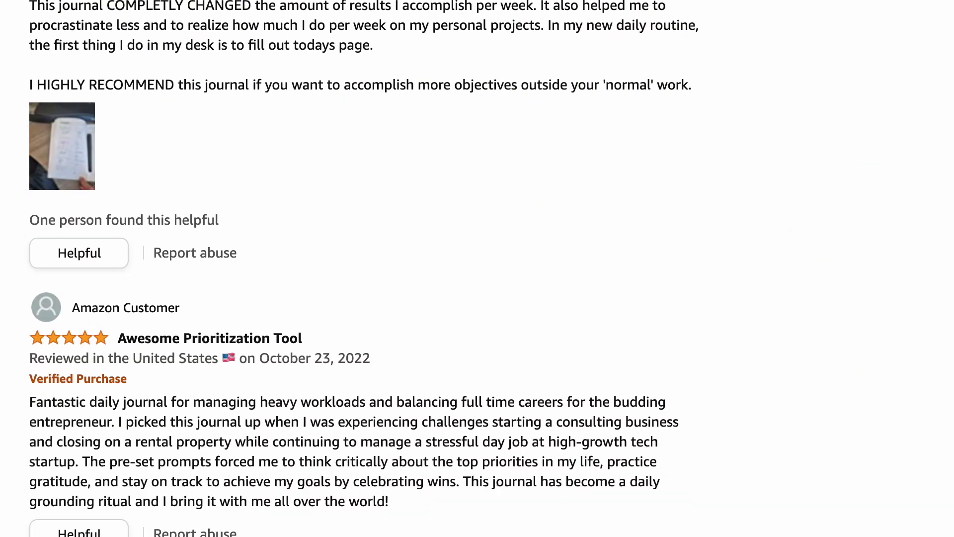
{"action": "scroll", "coordinate": [363, 268], "scroll_direction": "down", "scroll_amount": 8}
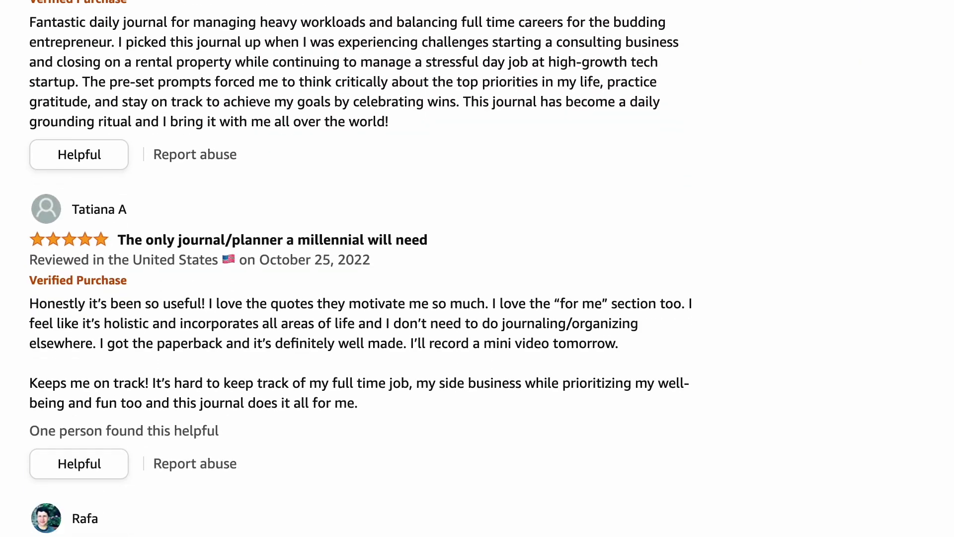
{"action": "scroll", "coordinate": [363, 268], "scroll_direction": "down", "scroll_amount": 9}
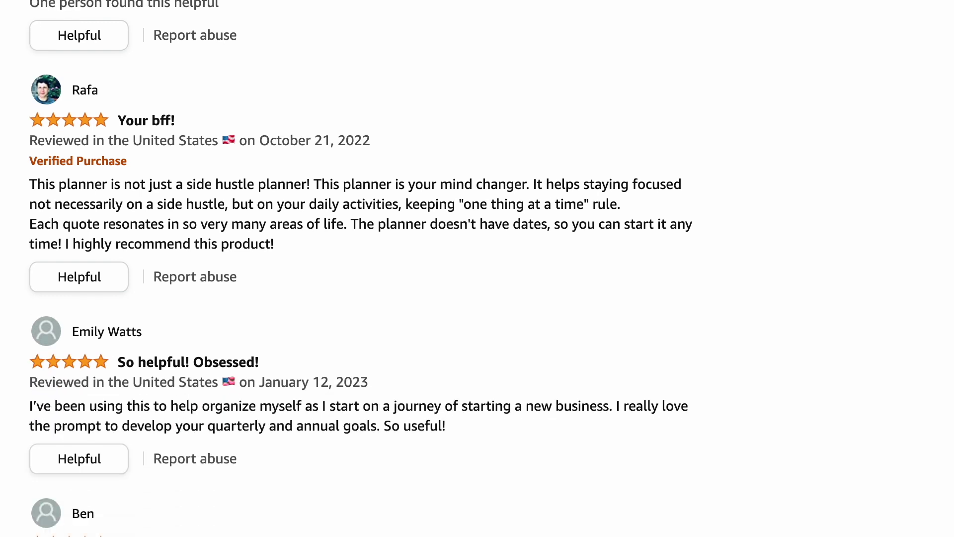